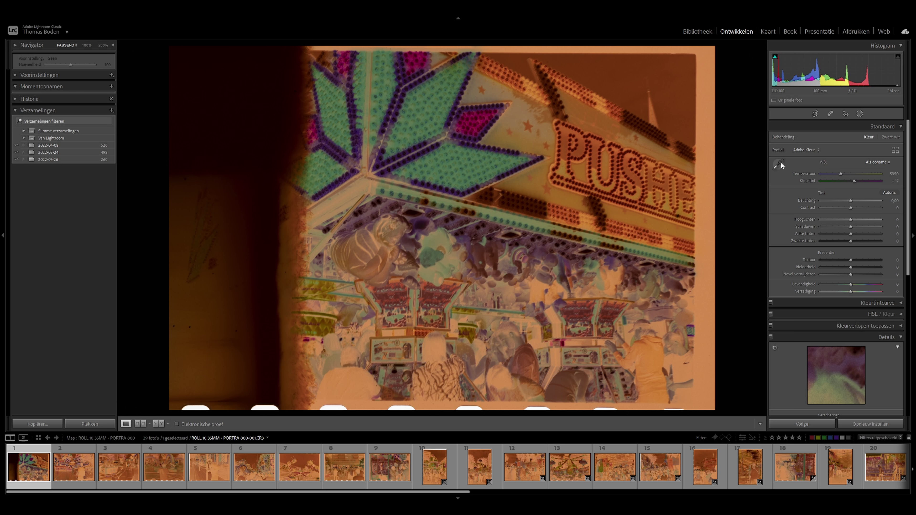
Neutralize the first frame's white balance by sampling the film border, and crop and straighten it to exclude the border.
key(w)
click(707, 187)
click(815, 114)
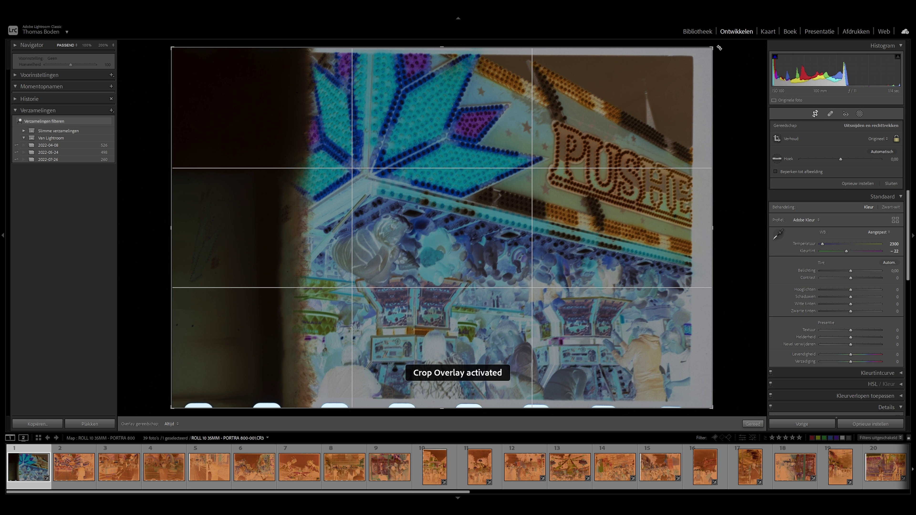
drag(712, 50, 665, 92)
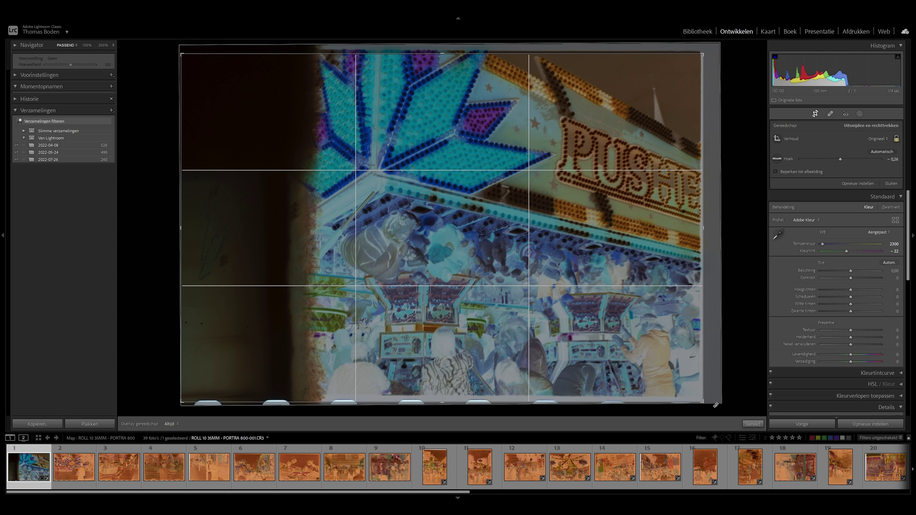
drag(703, 401, 700, 402)
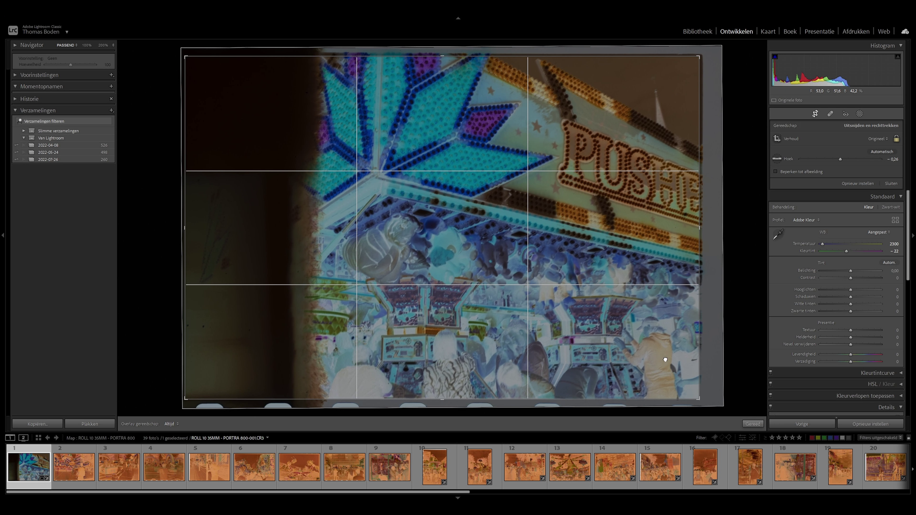
key(d)
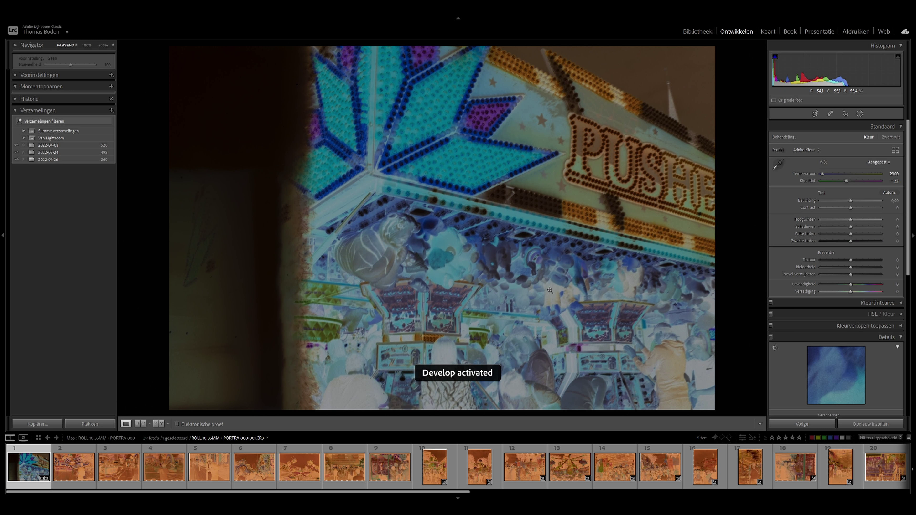
Convert the first frame's negative in Negative Lab Pro with the Digital Camera source and Noritsu color model.
key(alt)
key(alt+n)
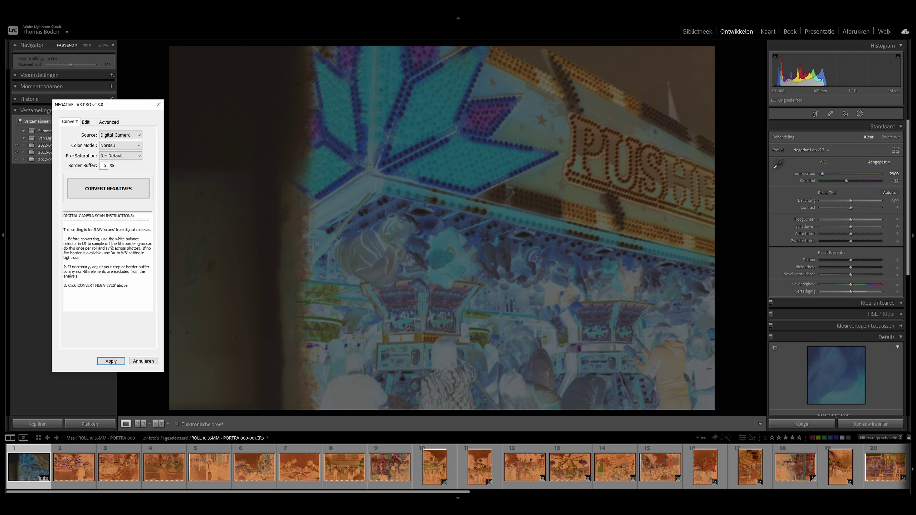
click(108, 188)
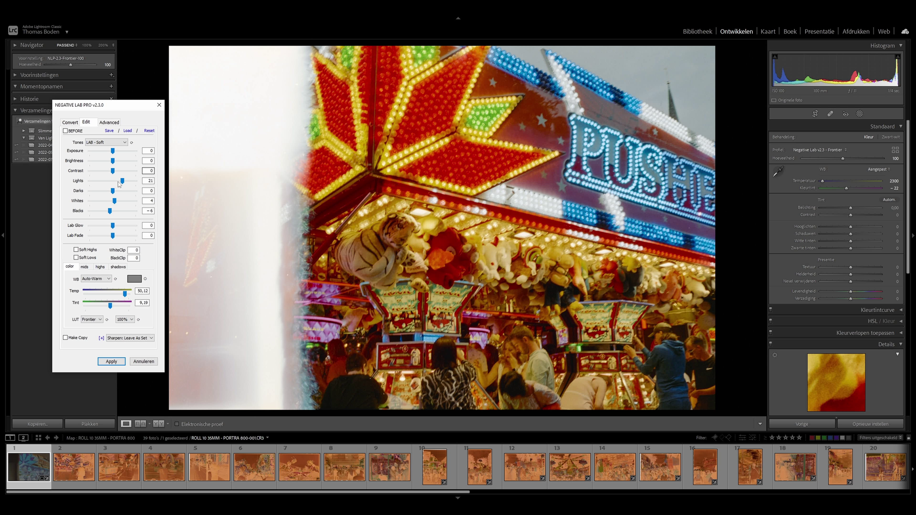
Set Lights to 17 and fine-tune the temperature, apply the conversion, and inspect the light-leak area at 100%.
drag(120, 181, 124, 185)
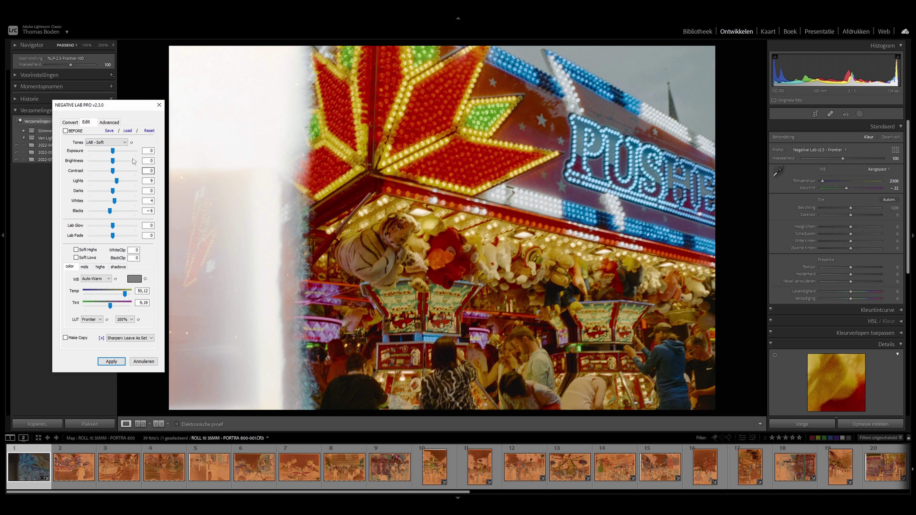
click(121, 183)
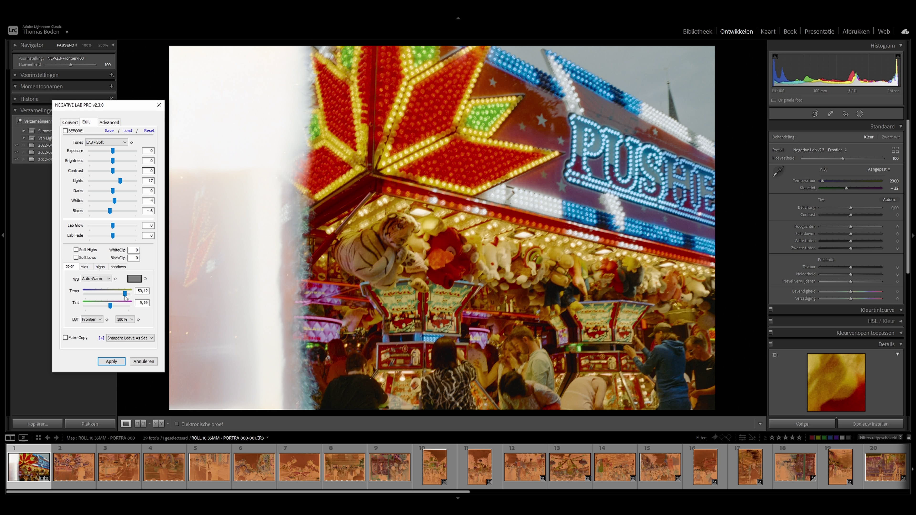
drag(126, 296, 124, 295)
click(111, 361)
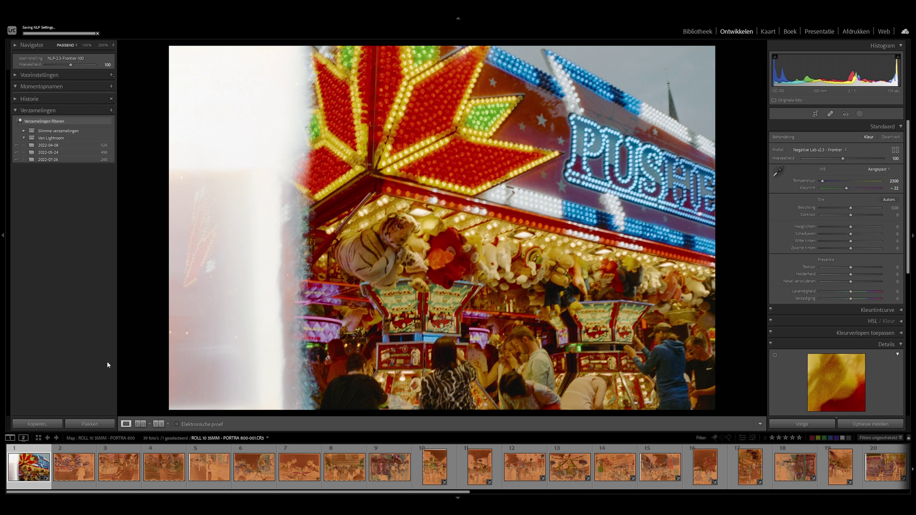
click(234, 248)
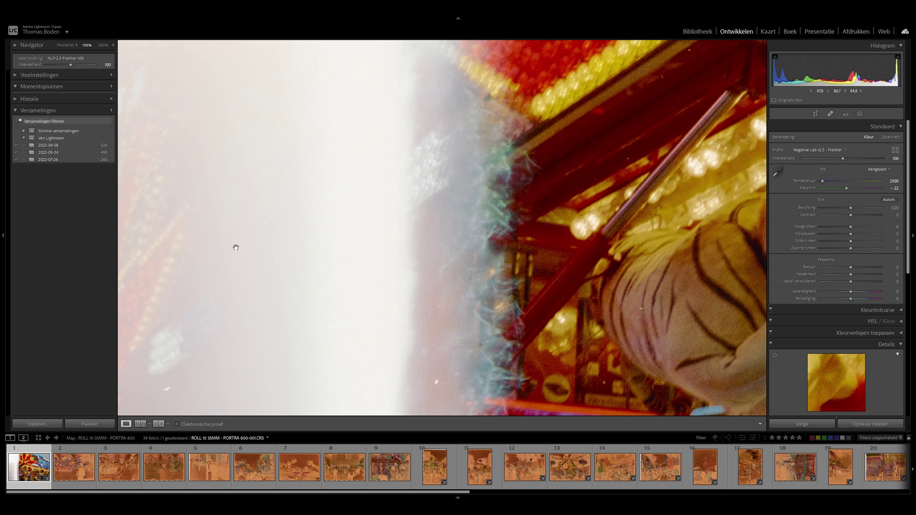
click(235, 247)
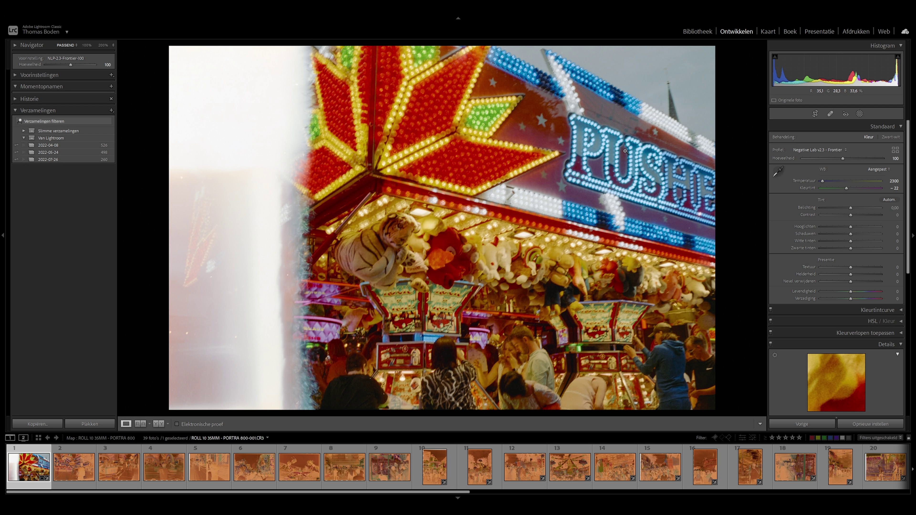
Sample the film border for white balance on the second frame (002.CR3) and crop away its border.
click(75, 469)
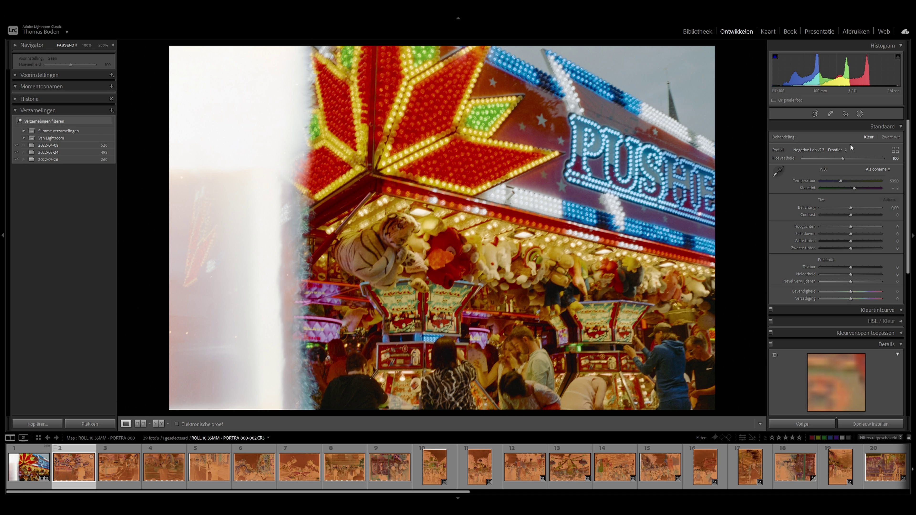
click(778, 166)
click(712, 182)
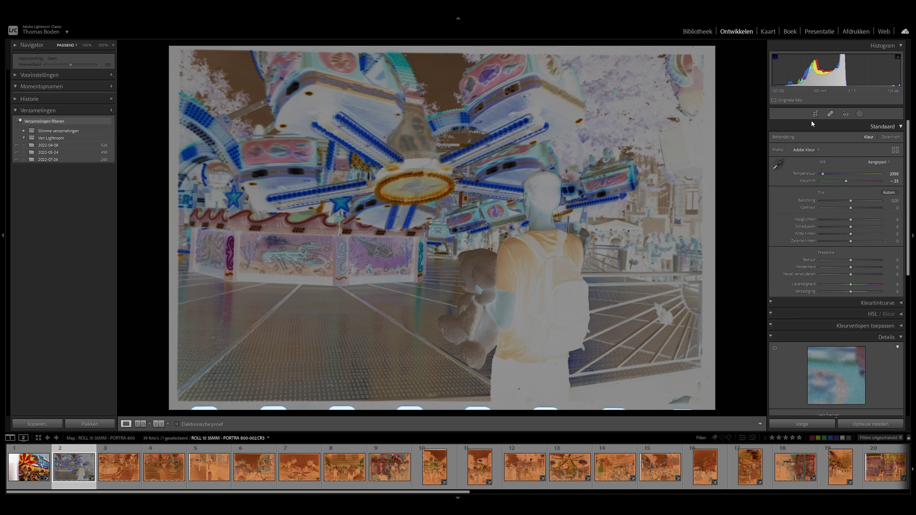
click(811, 114)
drag(735, 46, 704, 51)
drag(403, 405, 402, 385)
key(d)
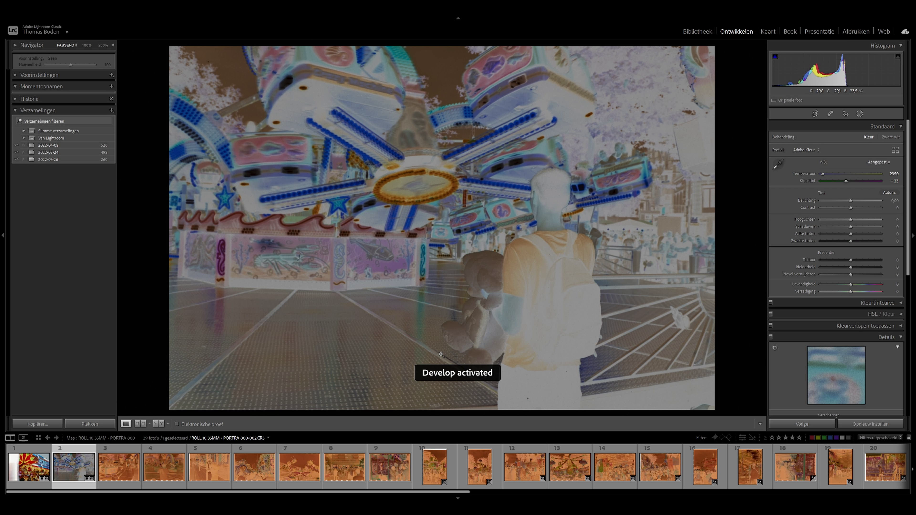
Convert the second frame's negative with Negative Lab Pro and set its white balance to Auto-Warm.
key(alt+n)
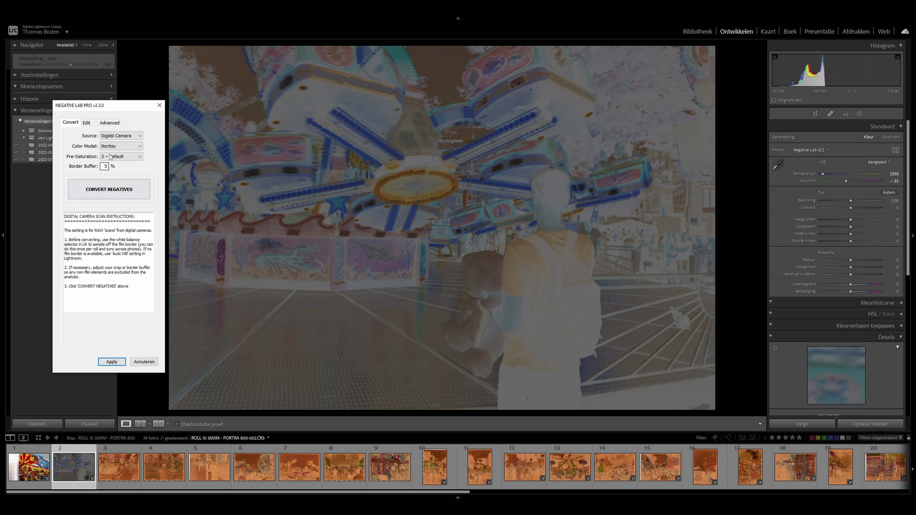
click(109, 193)
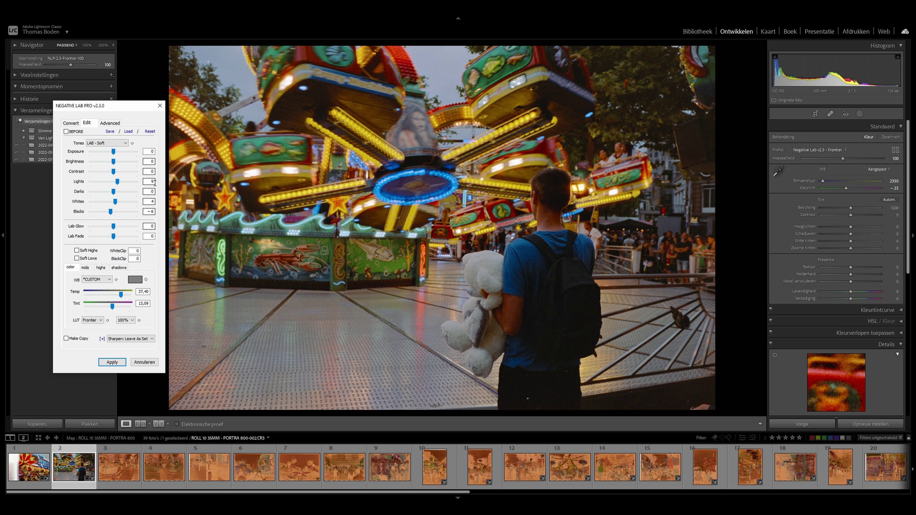
click(104, 279)
click(103, 304)
click(92, 281)
click(156, 274)
click(93, 280)
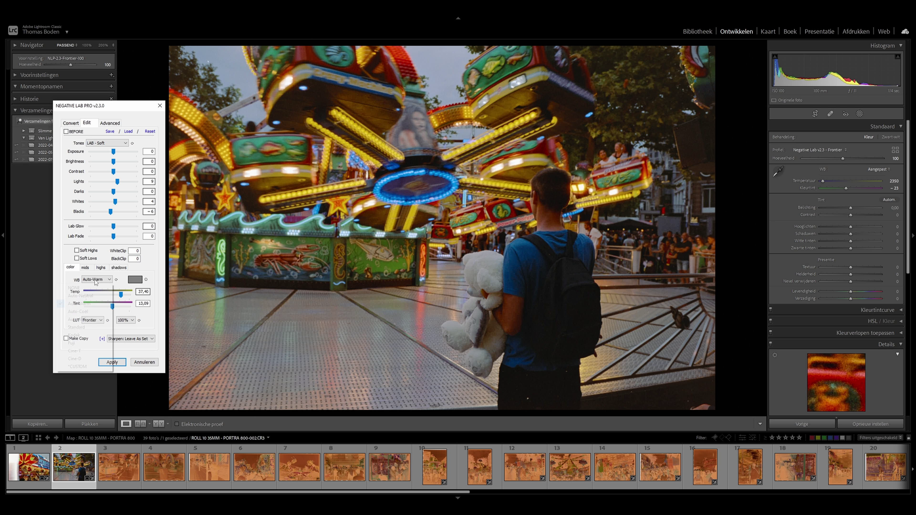
click(152, 276)
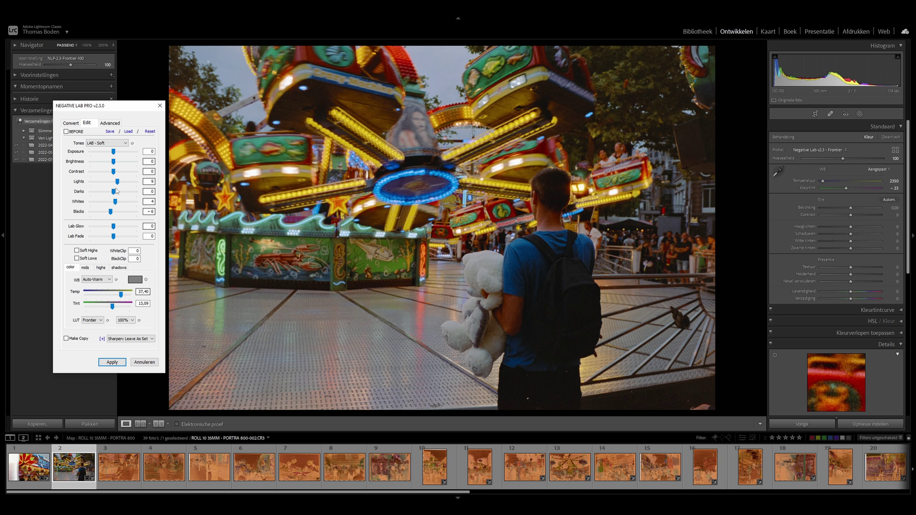
Set Lights to 31 and Exposure to 4, fine-tune the temperature, and apply the second frame's conversion.
click(100, 144)
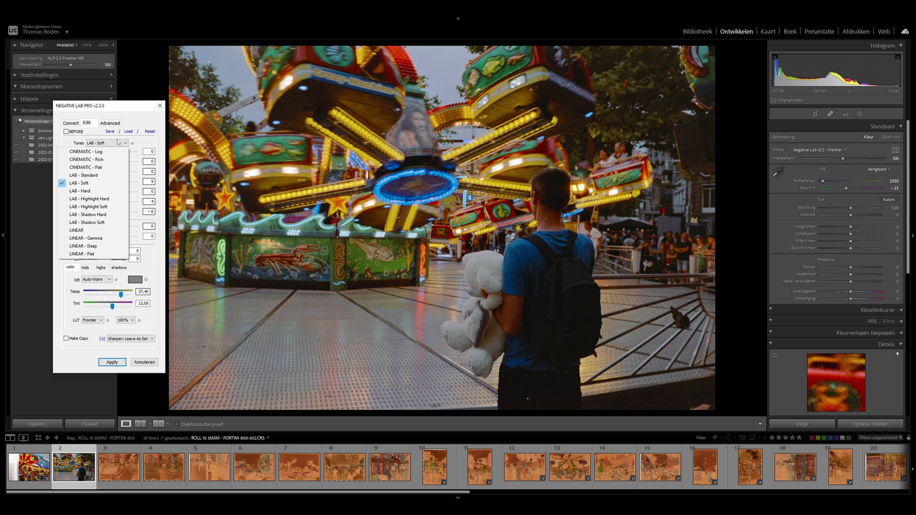
click(142, 142)
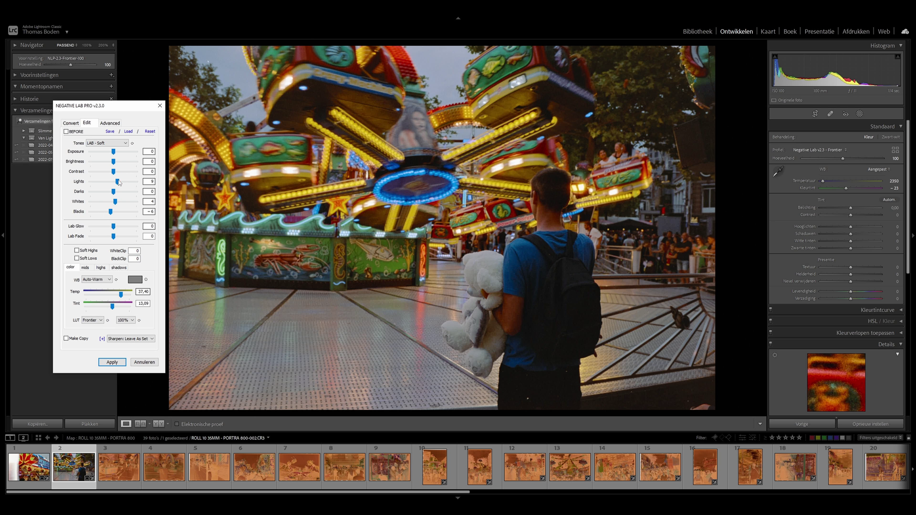
mouse_move(119, 181)
mouse_down()
mouse_move(134, 181)
mouse_move(116, 183)
mouse_move(125, 186)
mouse_up()
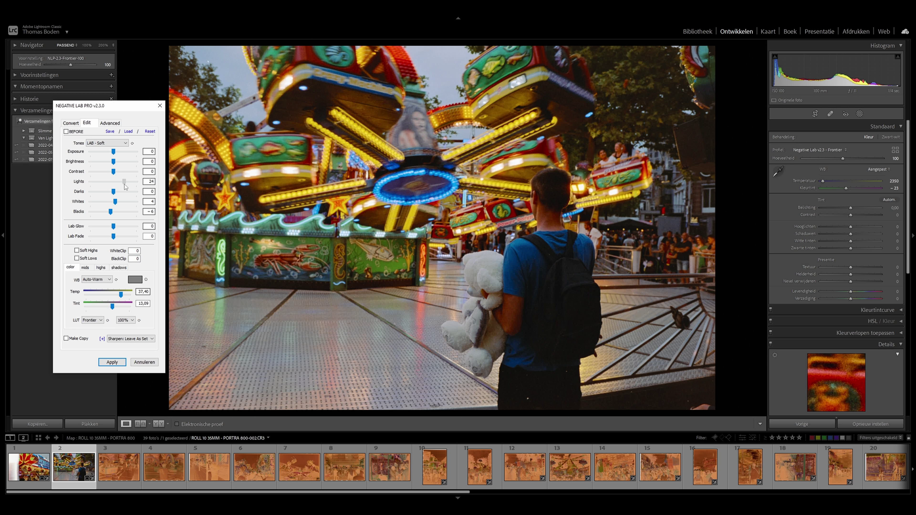
drag(124, 184, 127, 184)
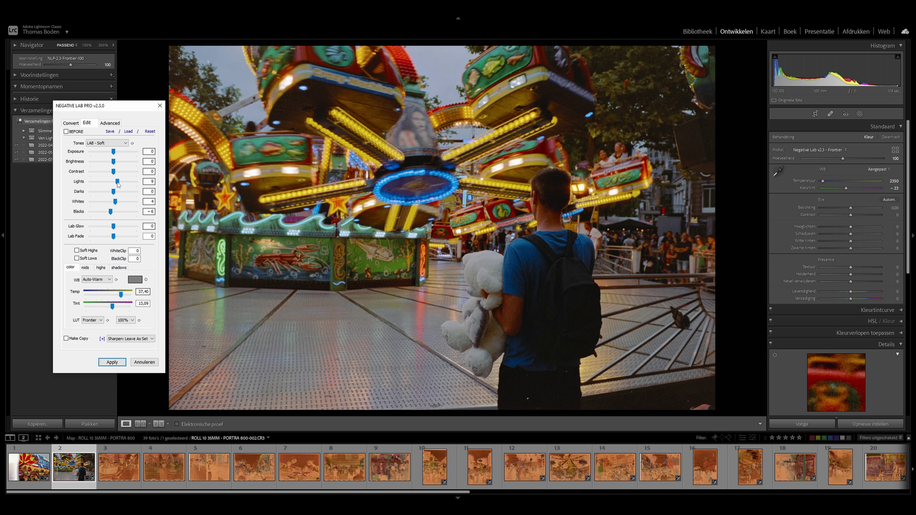
drag(117, 182, 128, 183)
drag(114, 152, 118, 155)
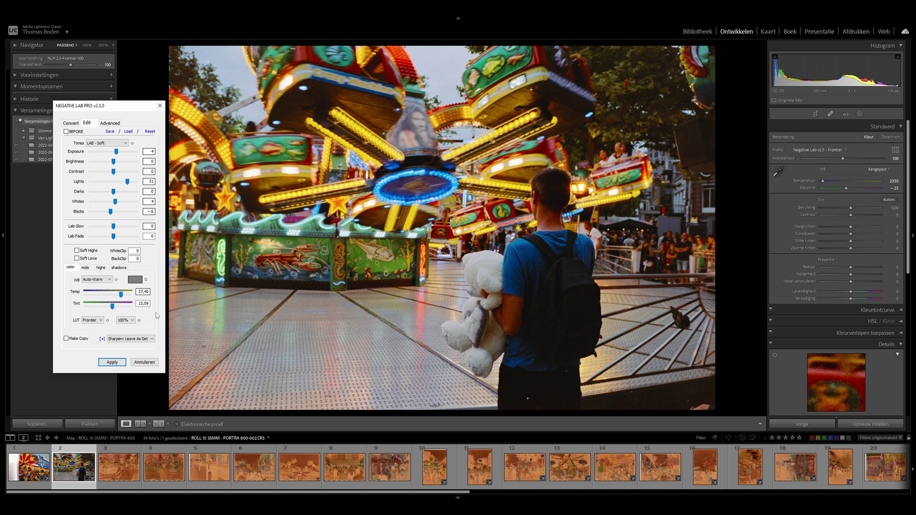
drag(121, 296, 119, 296)
click(110, 362)
Sample the film border for white balance on the third frame (003.CR3), and straighten and crop it inside the border.
click(110, 463)
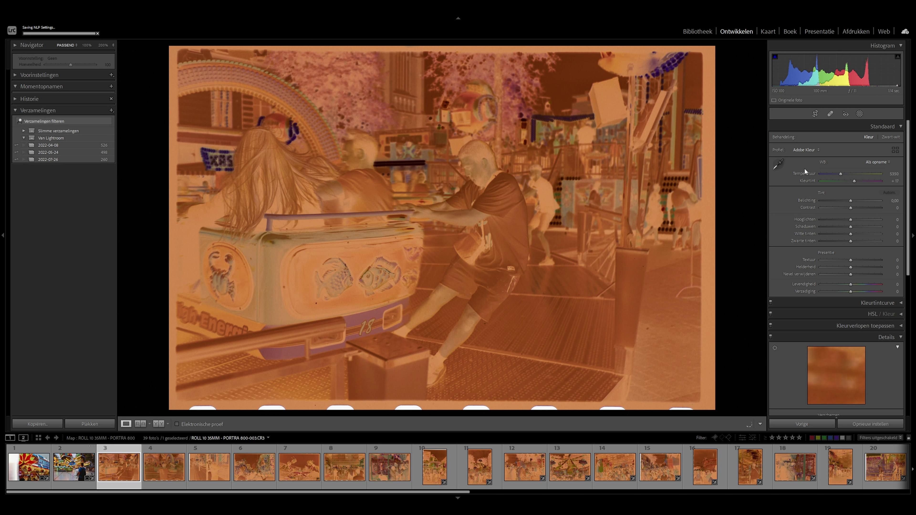
click(814, 114)
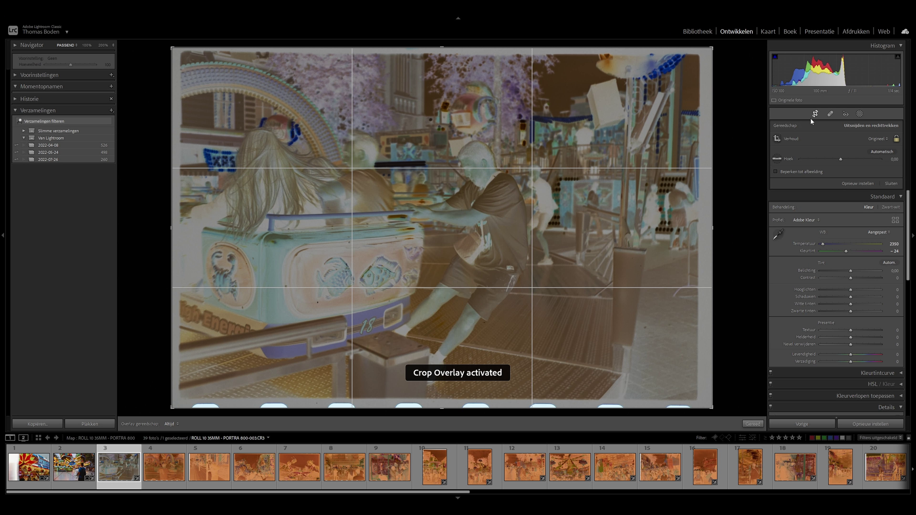
drag(722, 43, 703, 52)
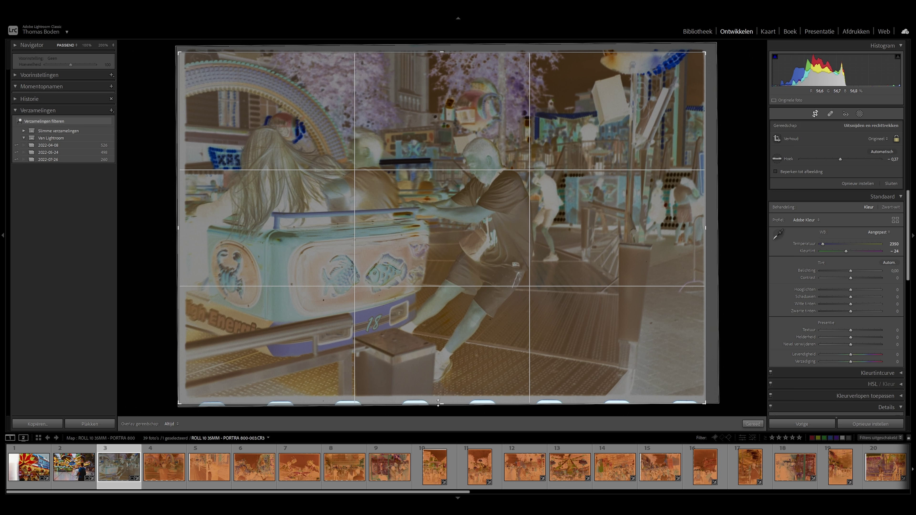
drag(443, 399, 443, 396)
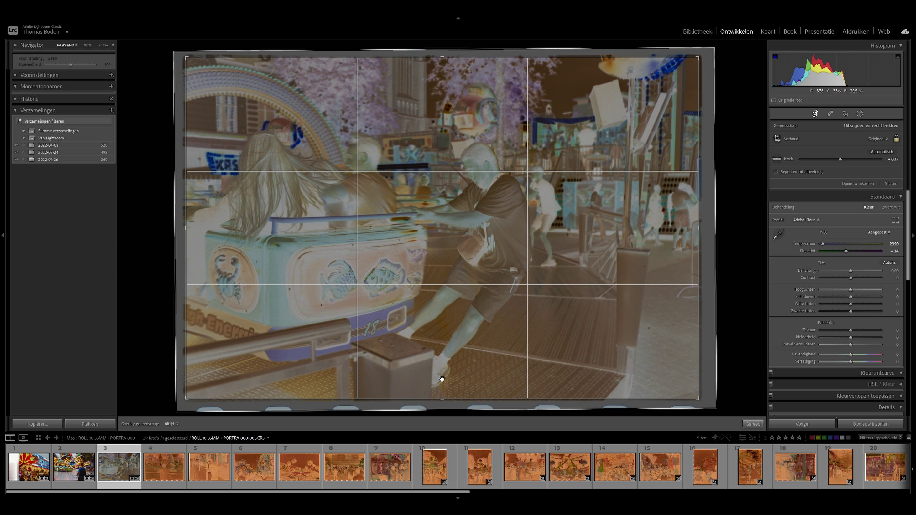
key(Return)
key(d)
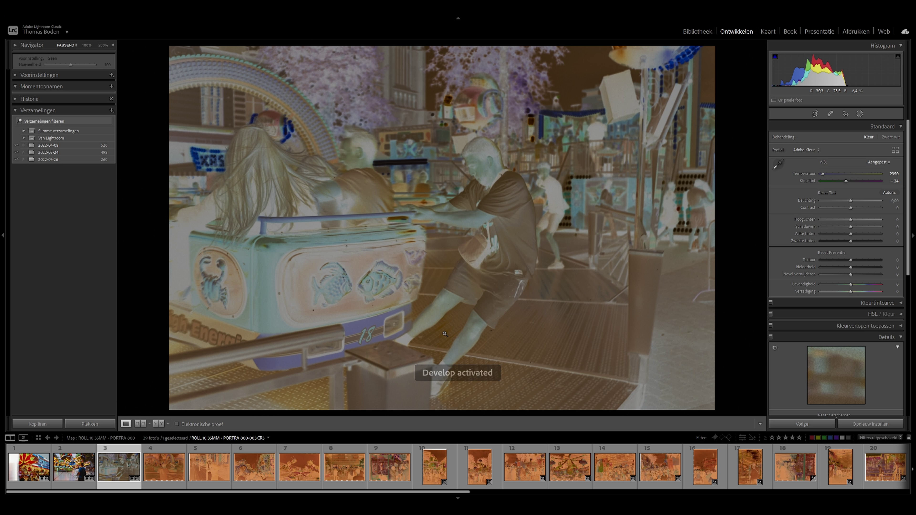
Convert the third frame's negative with Negative Lab Pro and set Exposure to 14 and Lights to 28.
click(210, 169)
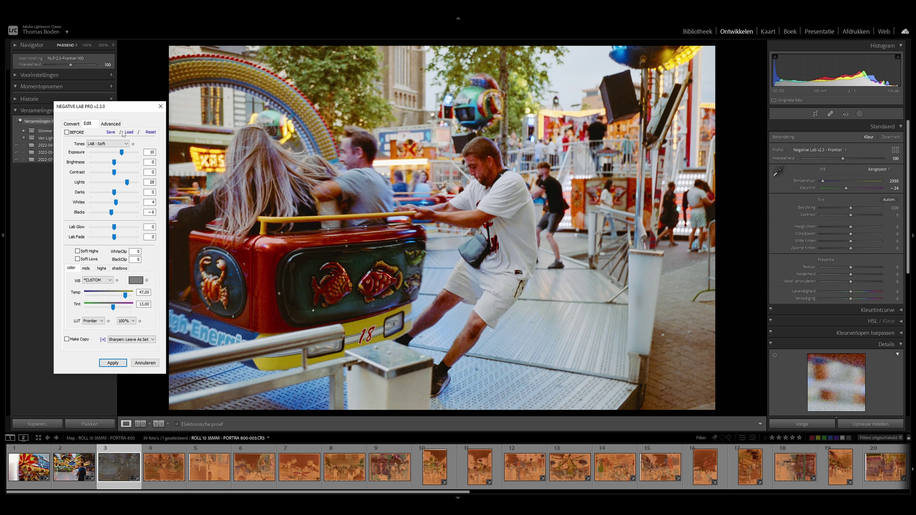
click(127, 132)
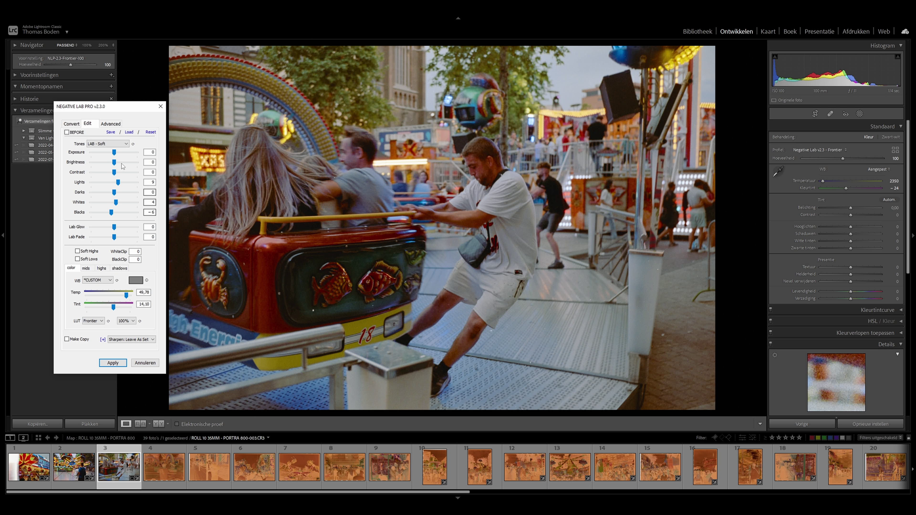
drag(114, 154, 122, 157)
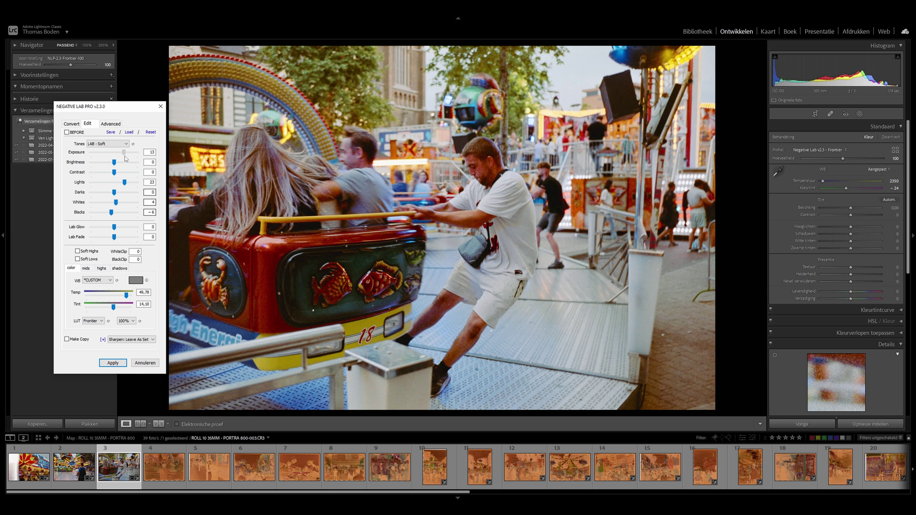
drag(125, 159, 126, 183)
drag(125, 185, 127, 186)
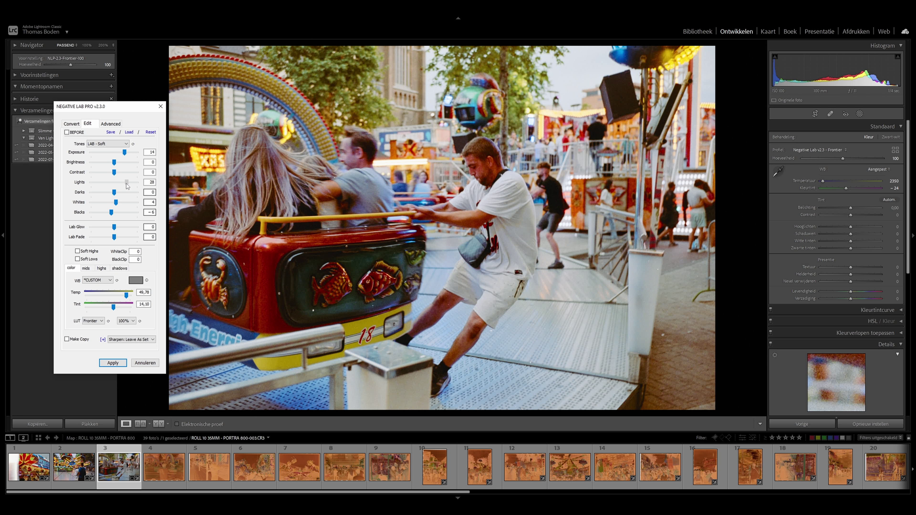
click(113, 307)
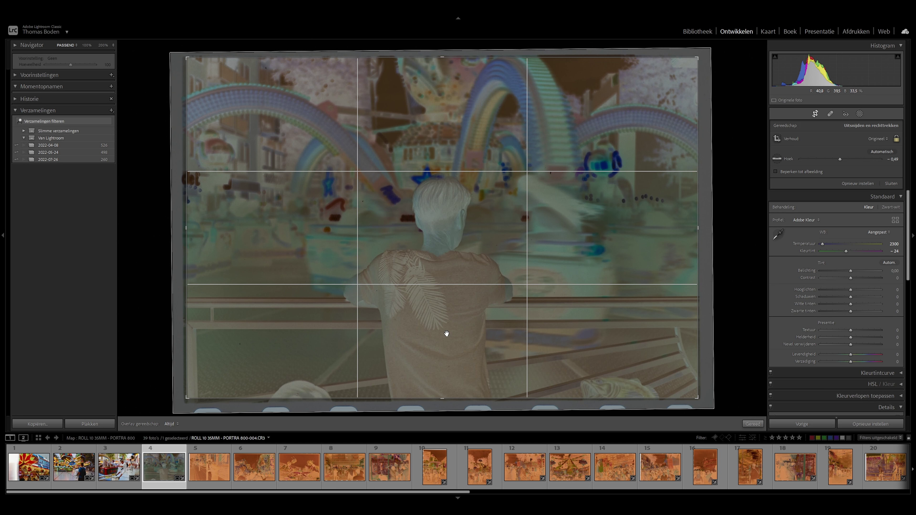
Finish the fourth frame's crop and convert its negative with Negative Lab Pro.
key(d)
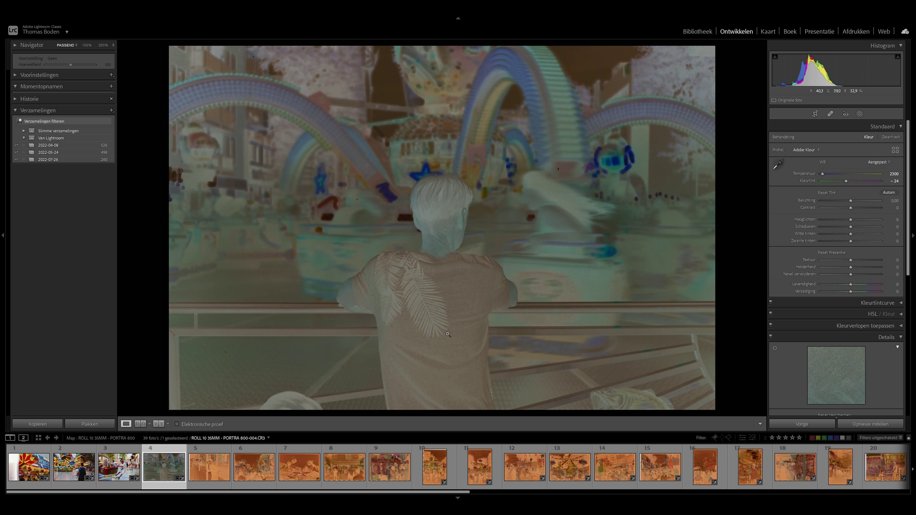
key(ctrl+n)
click(131, 195)
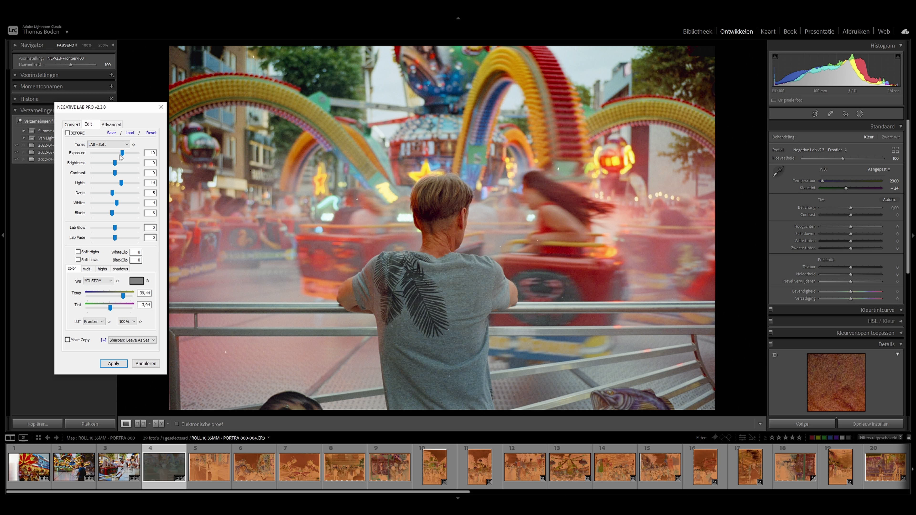
Set the fourth frame's Exposure to 9 and Lights to 8.
drag(122, 153, 119, 184)
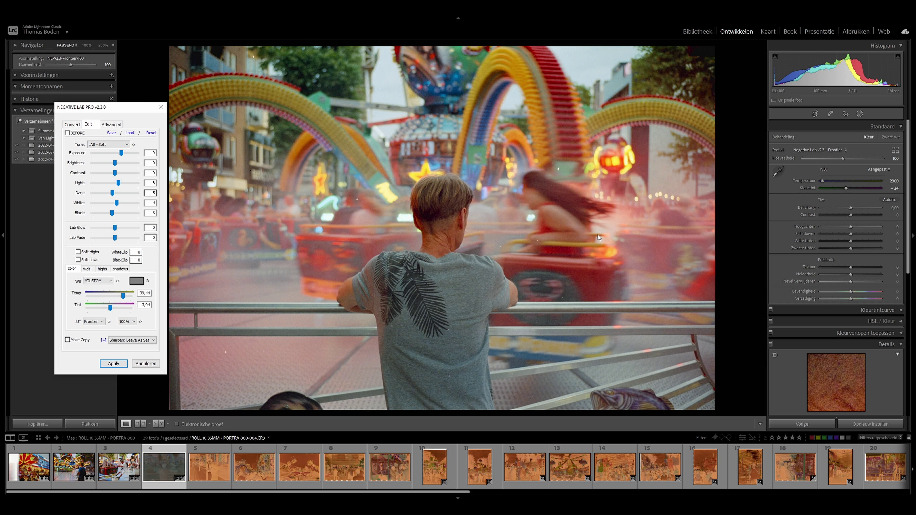
Straighten the fifth frame (005.CR3) to an angle of about -0.60 and crop it inside the film border.
key(r)
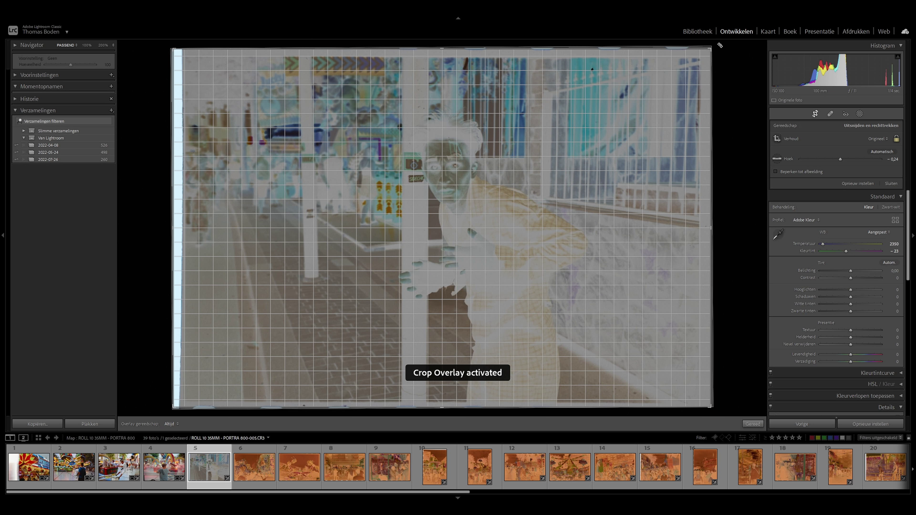
drag(719, 45, 719, 46)
drag(515, 49, 520, 55)
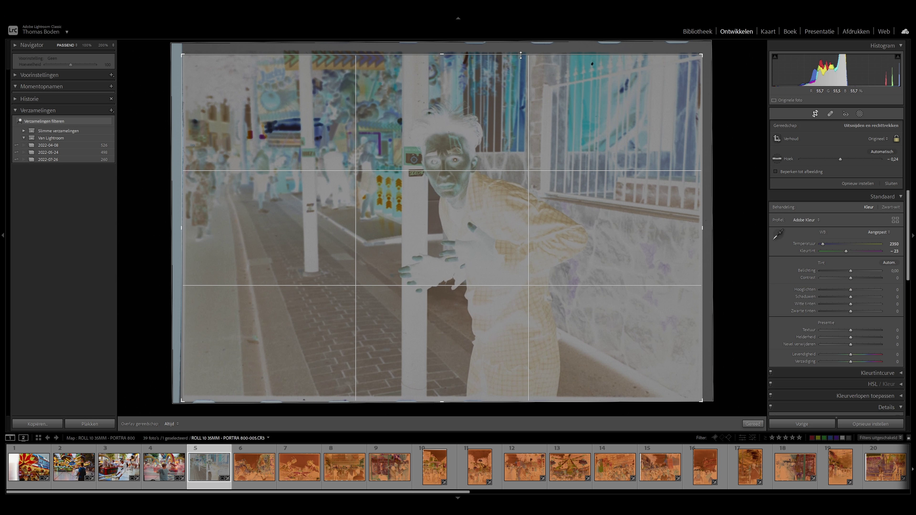
drag(725, 52, 725, 52)
drag(441, 402, 442, 400)
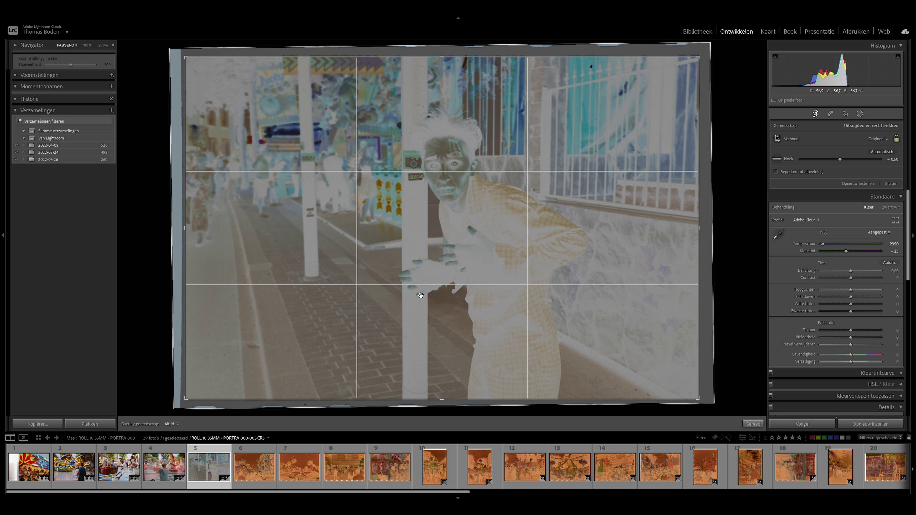
key(d)
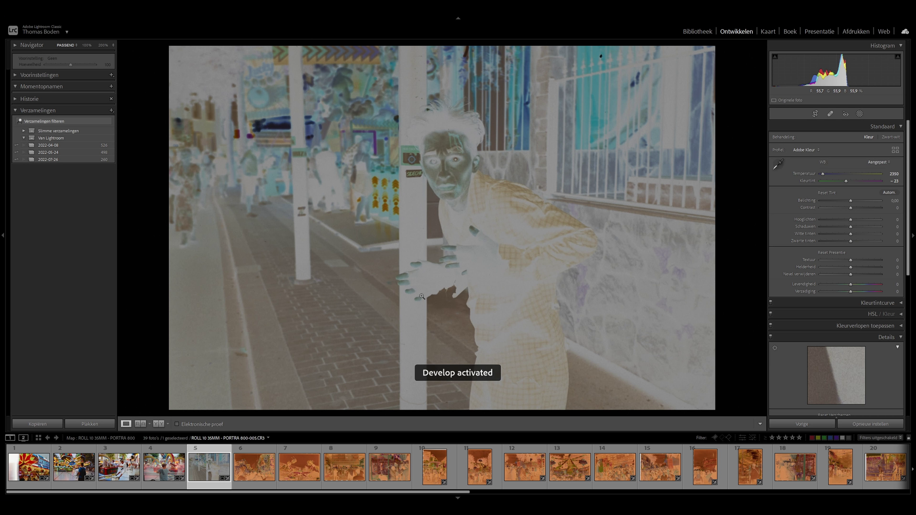
Convert the fifth frame's negative with Negative Lab Pro, using the saved edit settings, and apply the conversion.
key(ctrl+n)
click(114, 188)
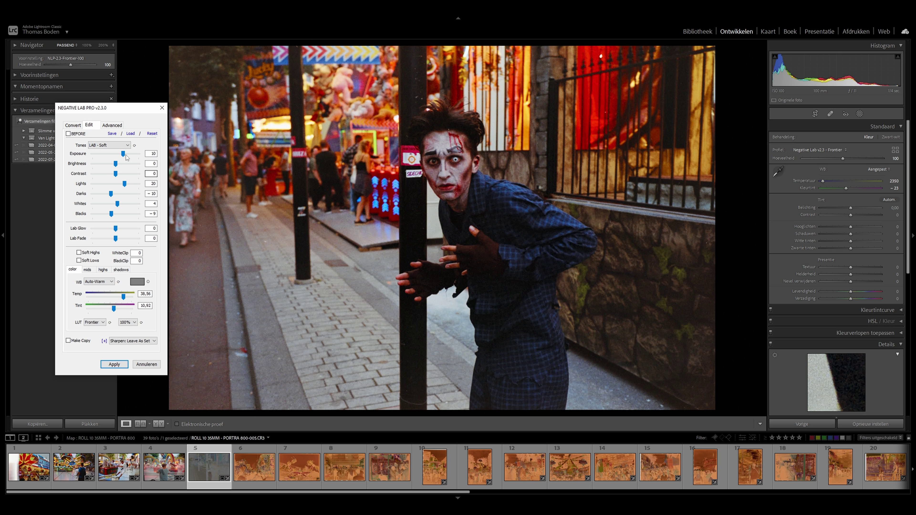
click(132, 134)
key(Return)
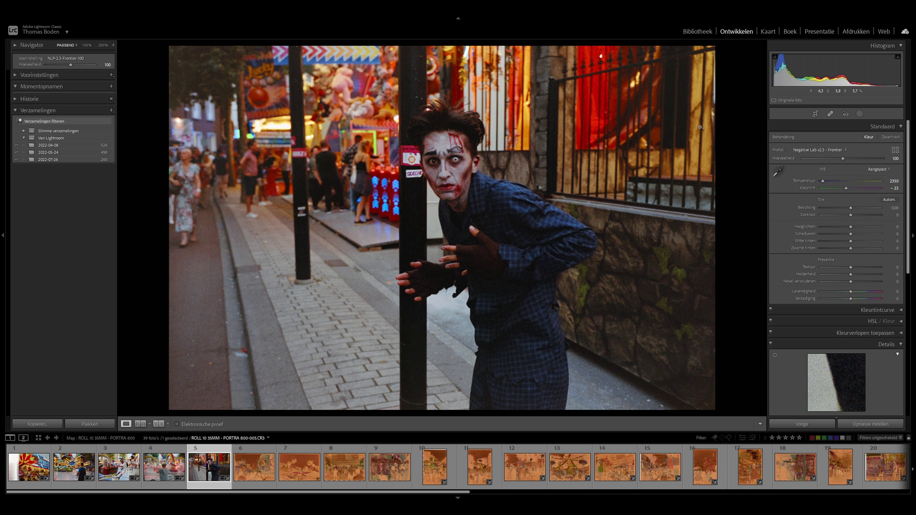
Examine the fifth frame's painted face and the dark stone wall at 100% zoom.
click(434, 162)
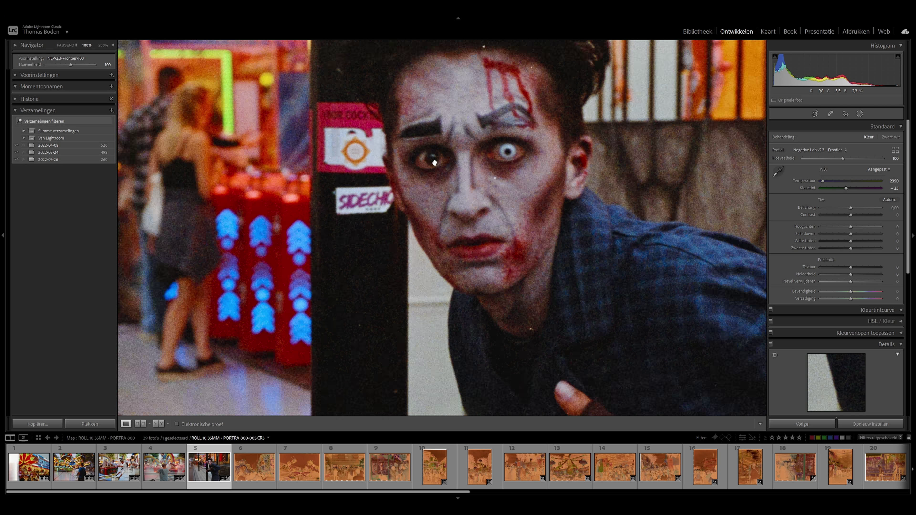
drag(705, 166, 622, 223)
click(623, 223)
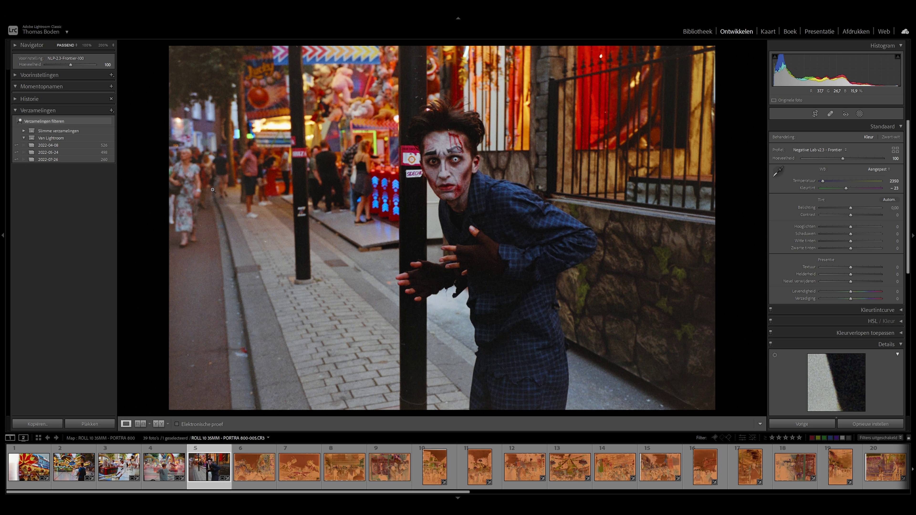
click(687, 346)
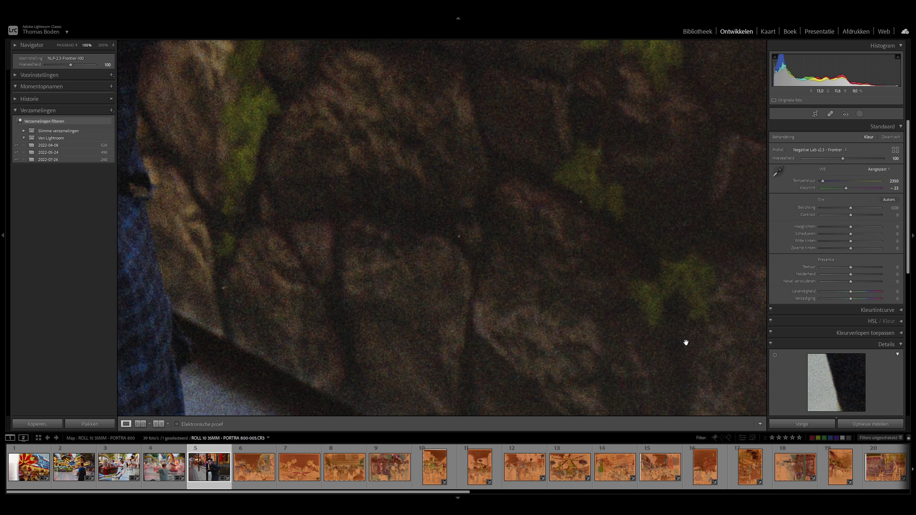
click(684, 343)
click(447, 163)
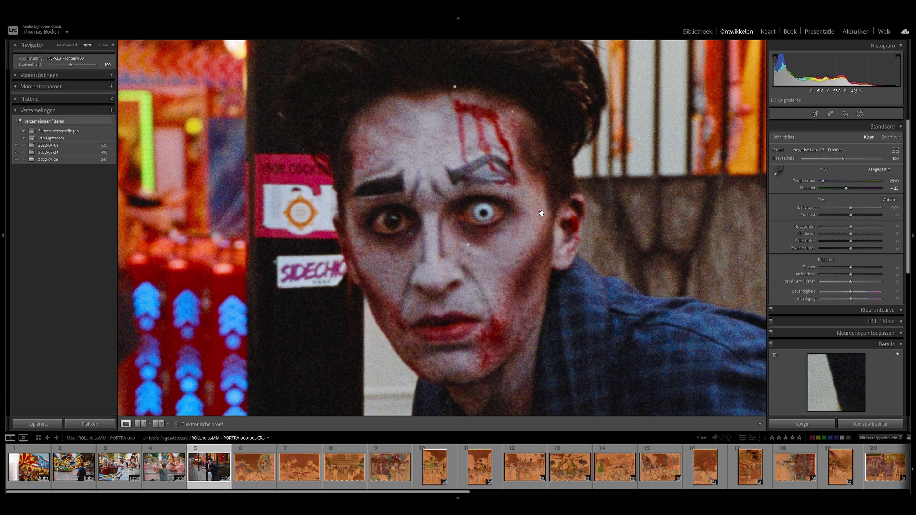
click(547, 238)
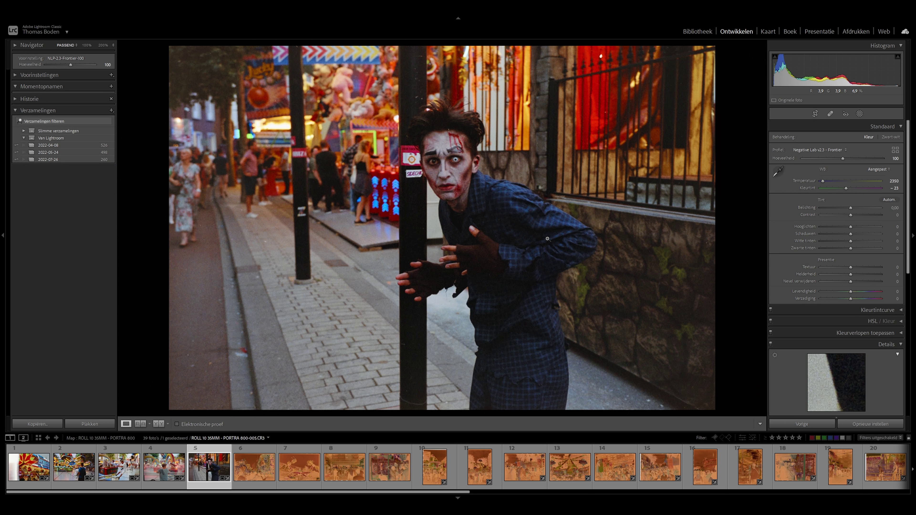
Sample the film border for white balance on the sixth frame (006.CR3), and crop it inside the border.
key(Right)
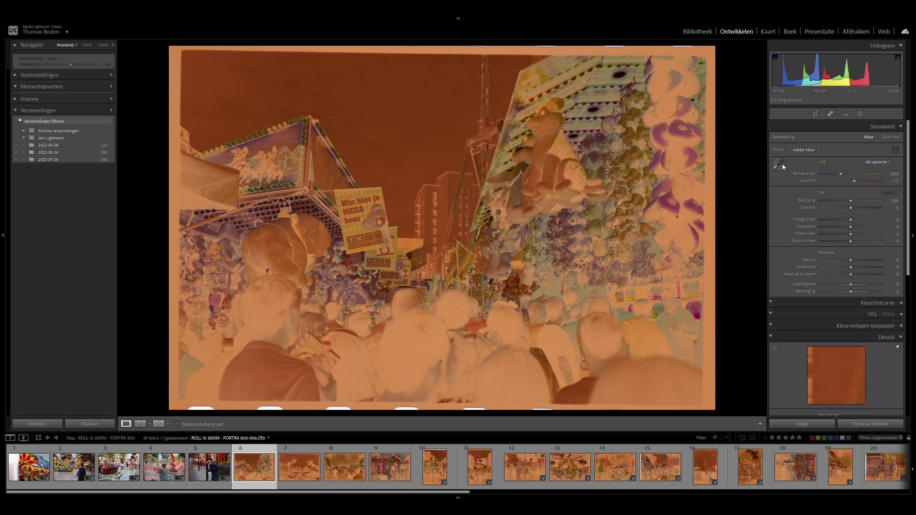
click(779, 164)
click(708, 177)
click(815, 113)
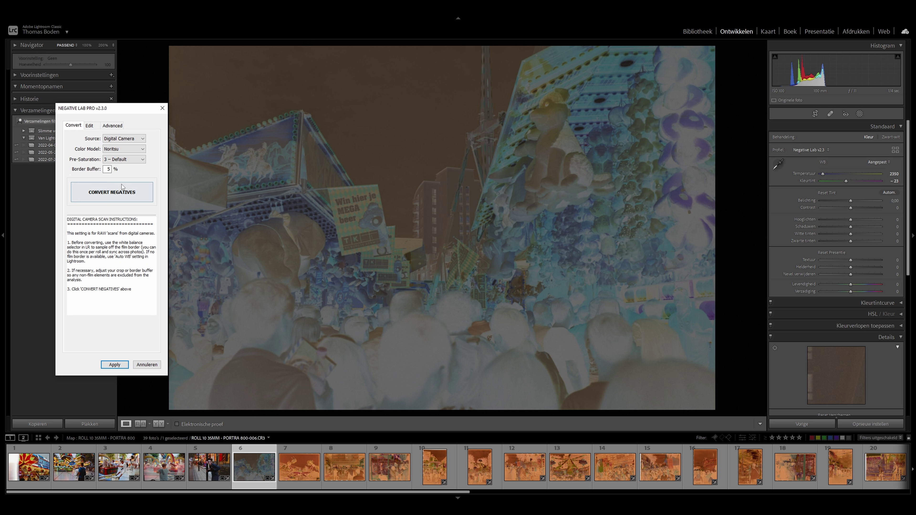
Convert the sixth frame's negative, load the saved edit settings, and apply it with Exposure 10, Lights 17 and Temp 41.
click(125, 196)
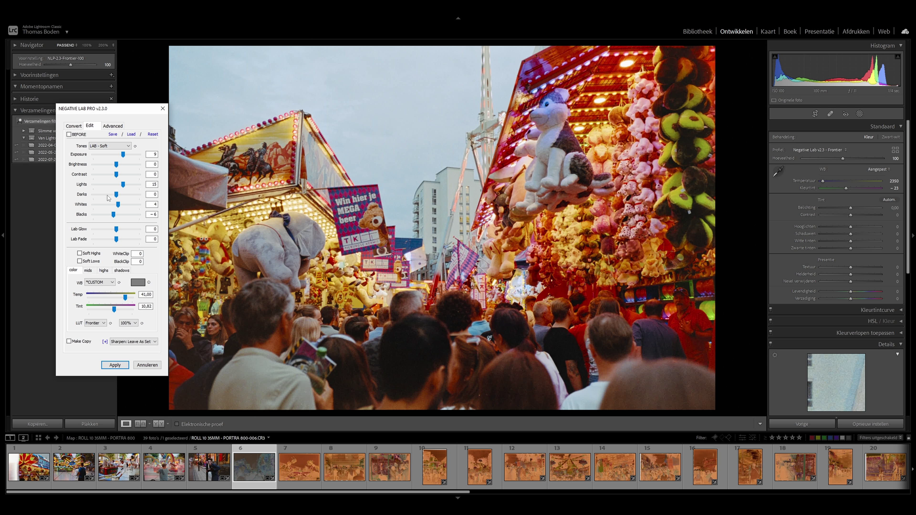
click(130, 135)
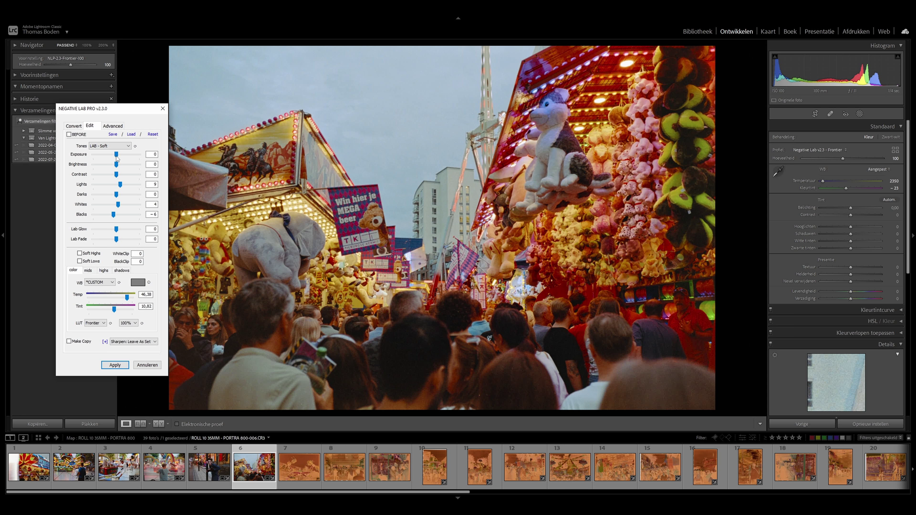
drag(116, 154, 124, 154)
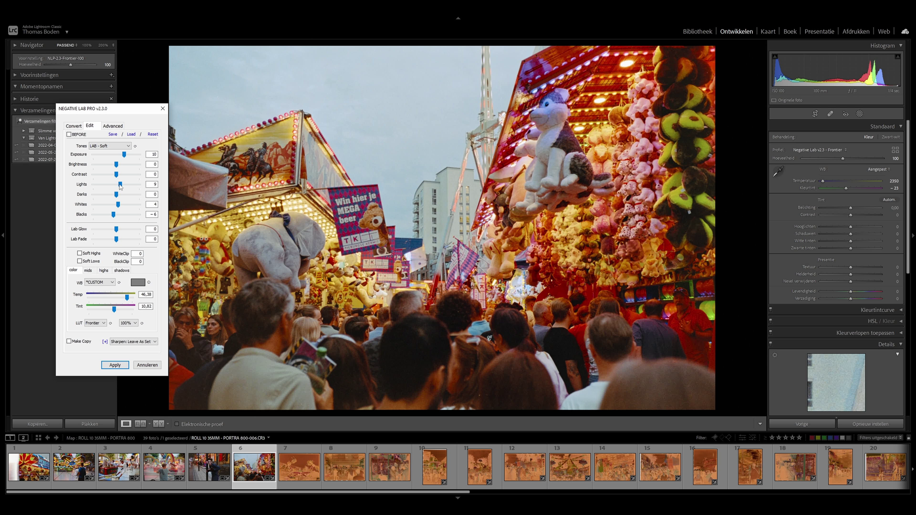
drag(120, 185, 124, 185)
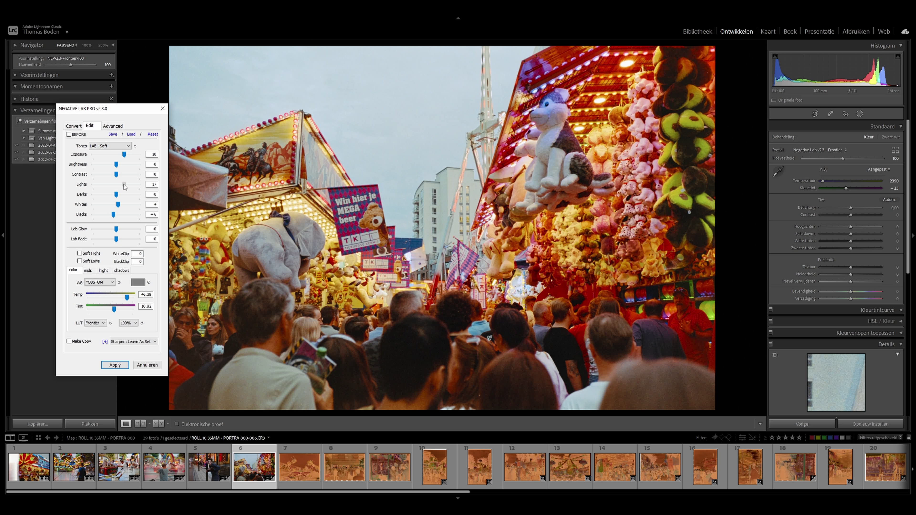
drag(126, 297, 125, 297)
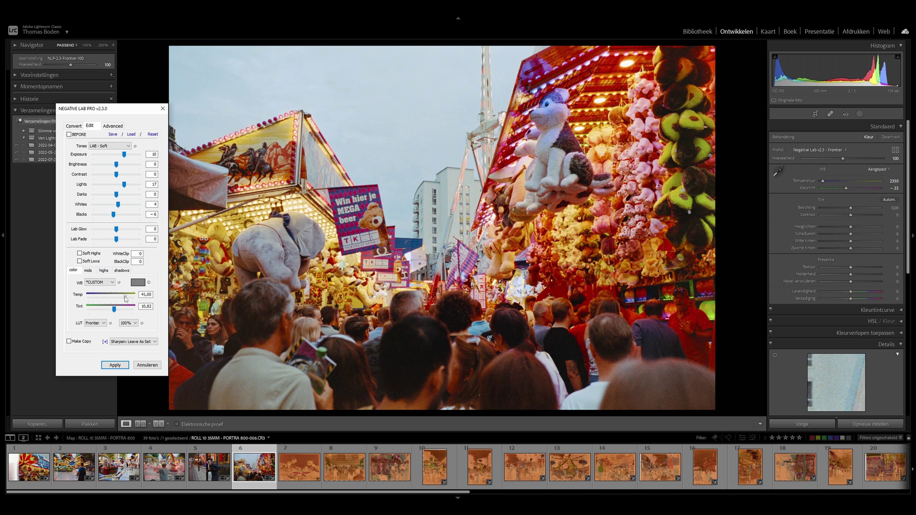
click(114, 364)
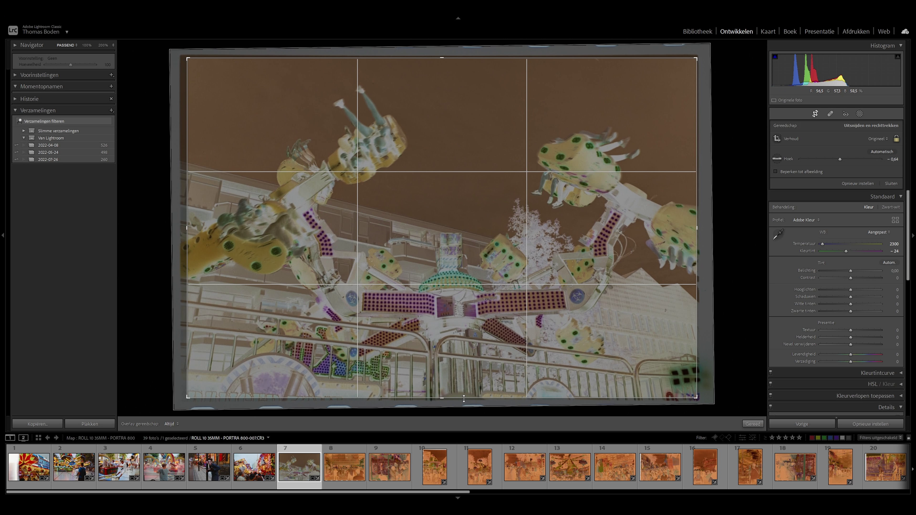
Convert the cropped seventh frame's negative with Negative Lab Pro and raise its Exposure and Lights.
key(d)
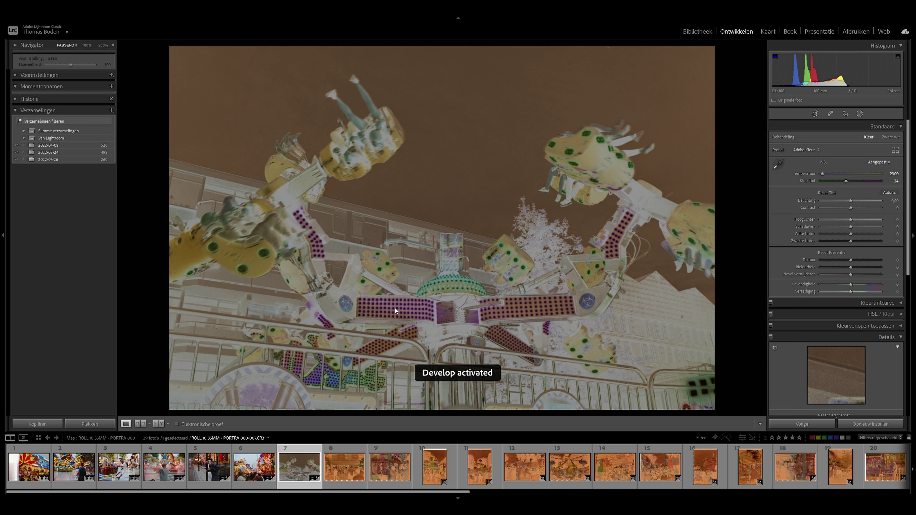
key(alt+n)
click(89, 200)
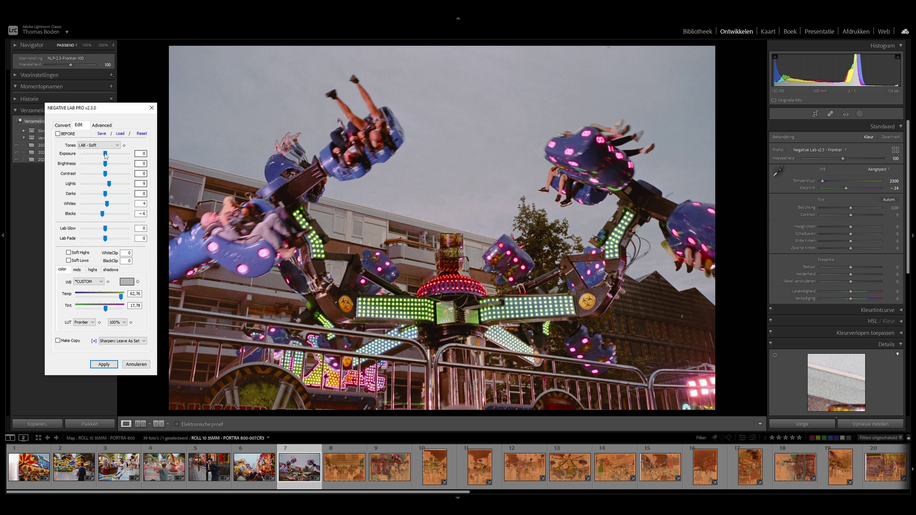
drag(105, 154, 117, 185)
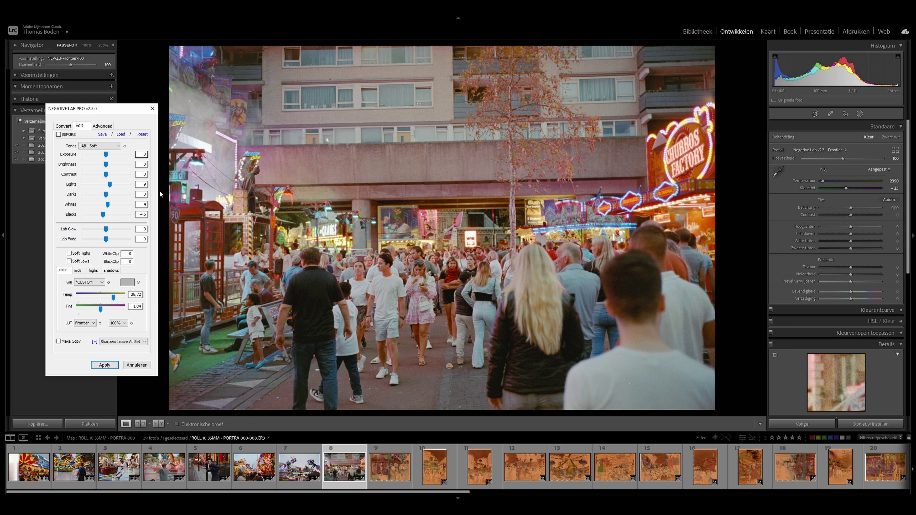
Set the eighth frame's Lights to 18, apply the conversion, and check the crowd at 100% zoom.
drag(109, 185, 115, 184)
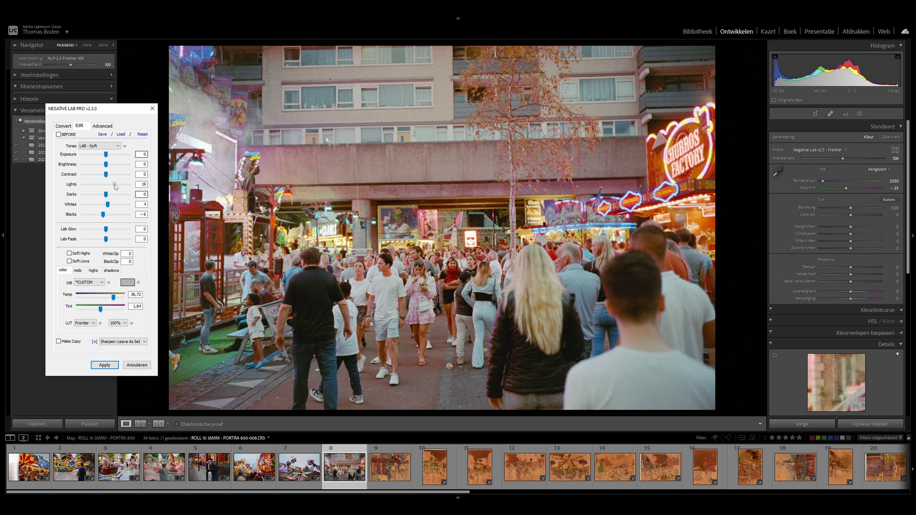
click(104, 365)
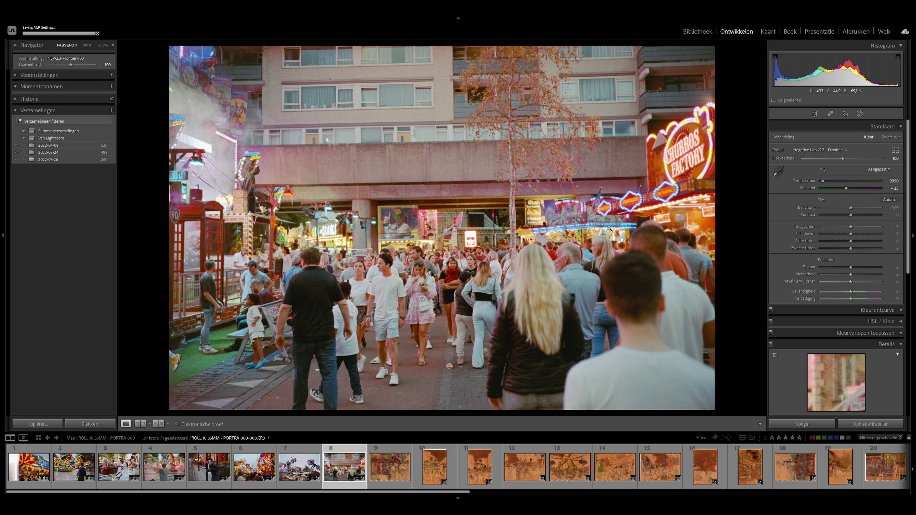
click(391, 207)
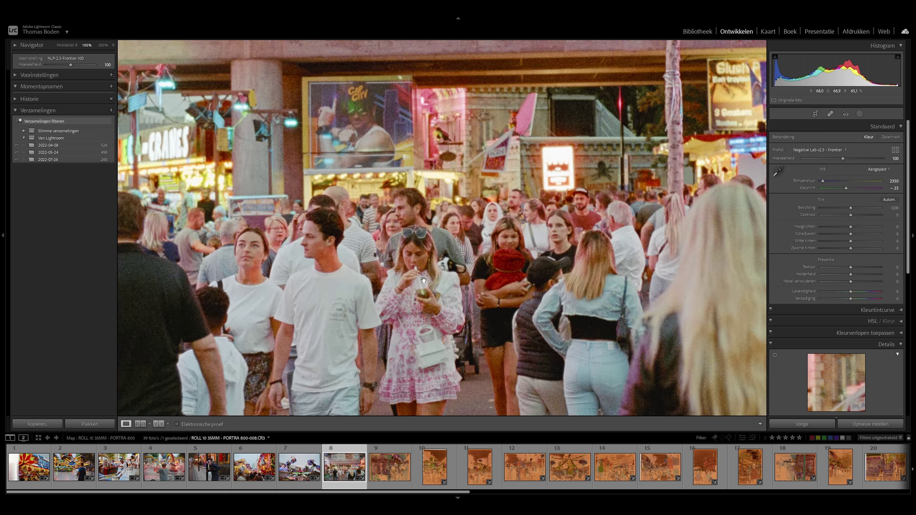
drag(523, 264, 579, 222)
click(578, 221)
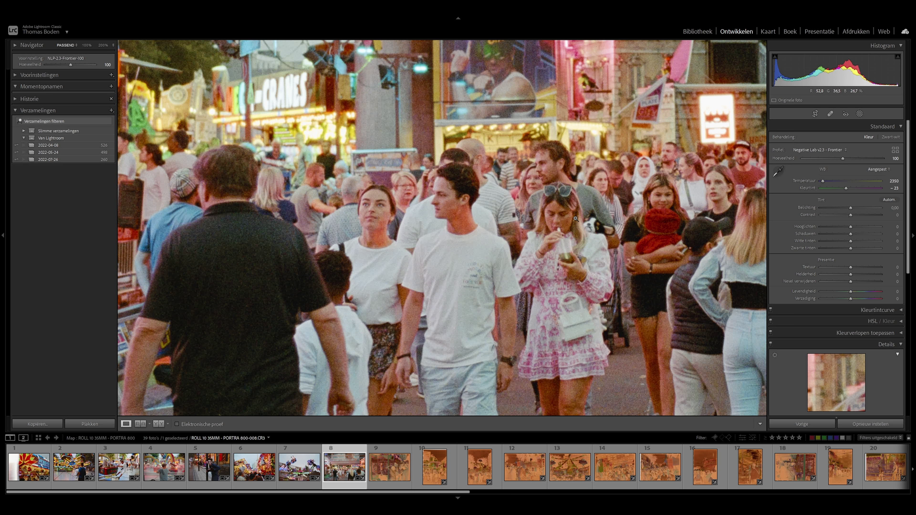
Select the ninth frame (009.CR3) and sample its film border for white balance.
click(408, 477)
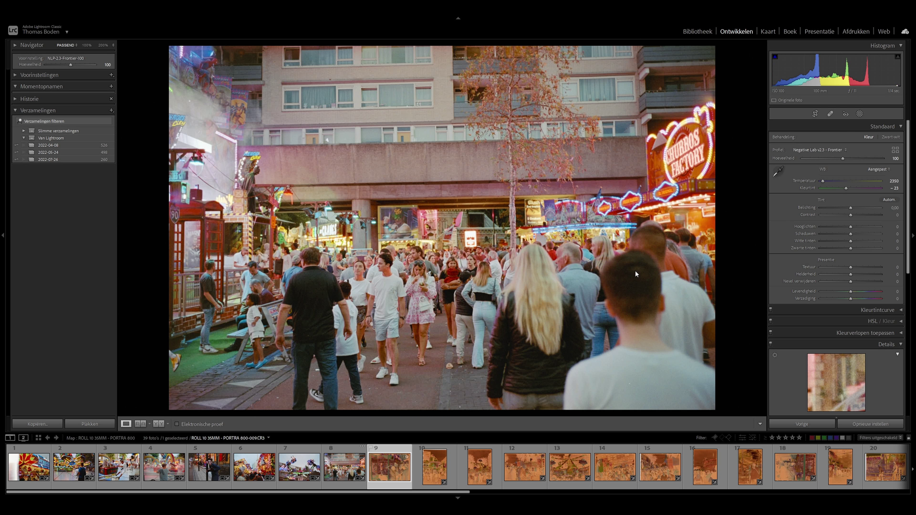
click(778, 171)
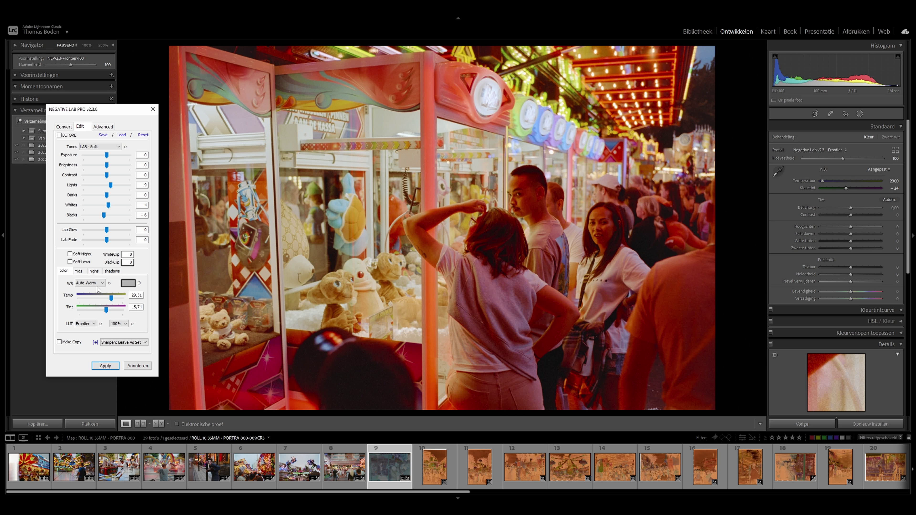
Switch the ninth frame's conversion white balance to Auto-Neutral, fine-tune Temp to -11 and Tint to -5, and set Lights to 18.
click(90, 283)
click(90, 299)
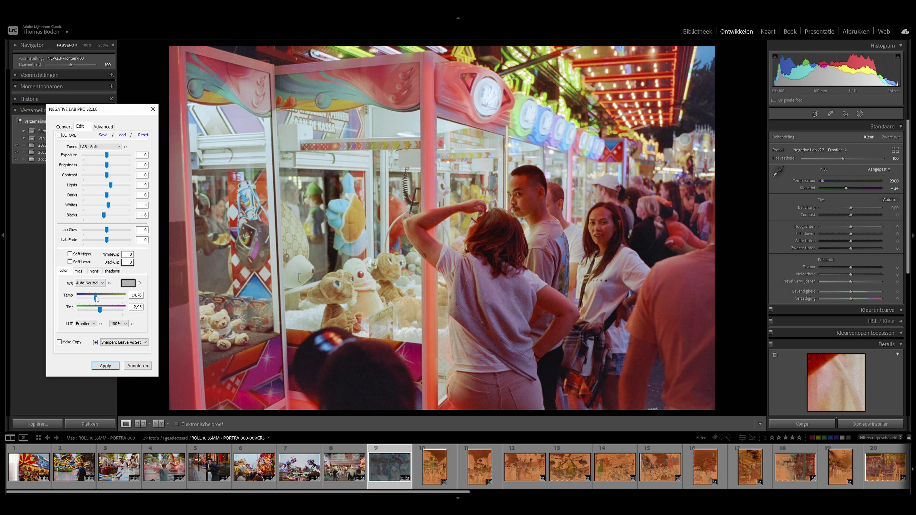
drag(95, 298, 98, 311)
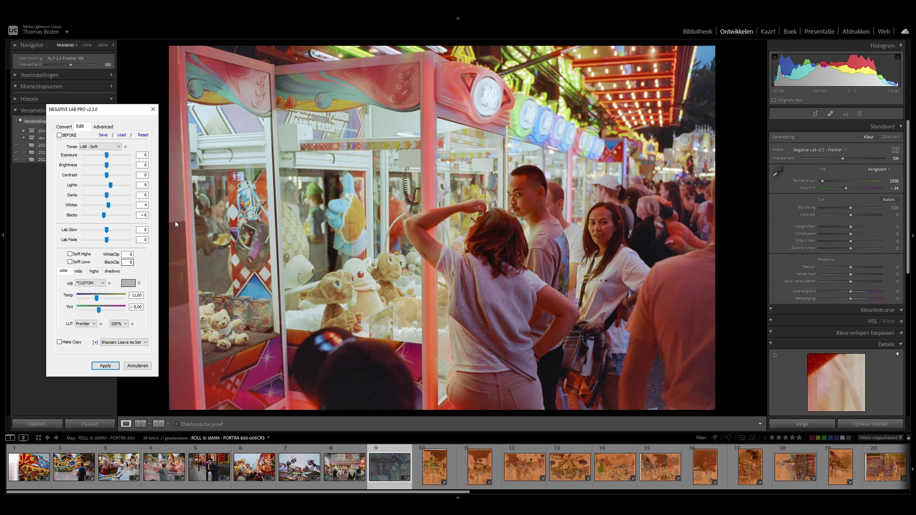
drag(110, 185, 115, 189)
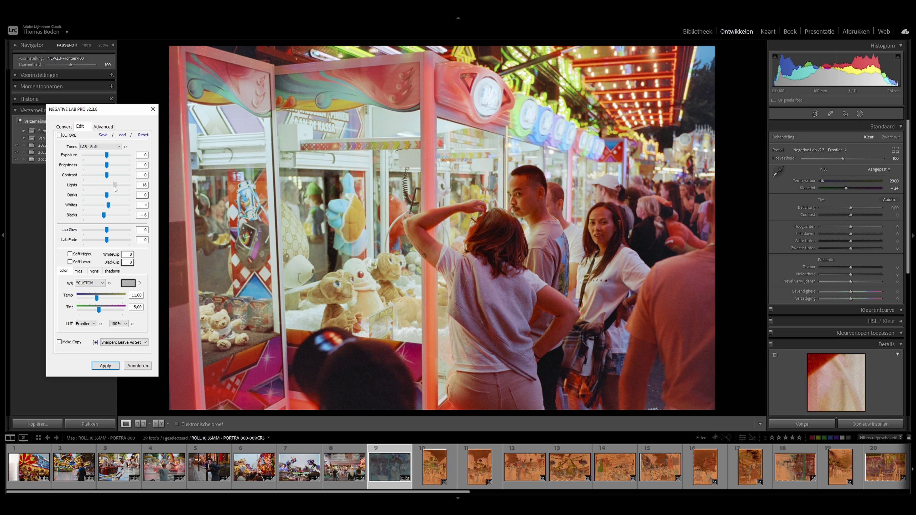
Set the tenth frame's Exposure to 7, Temp to 37 and Tint to 7 in its Negative Lab Pro conversion.
drag(107, 157, 107, 158)
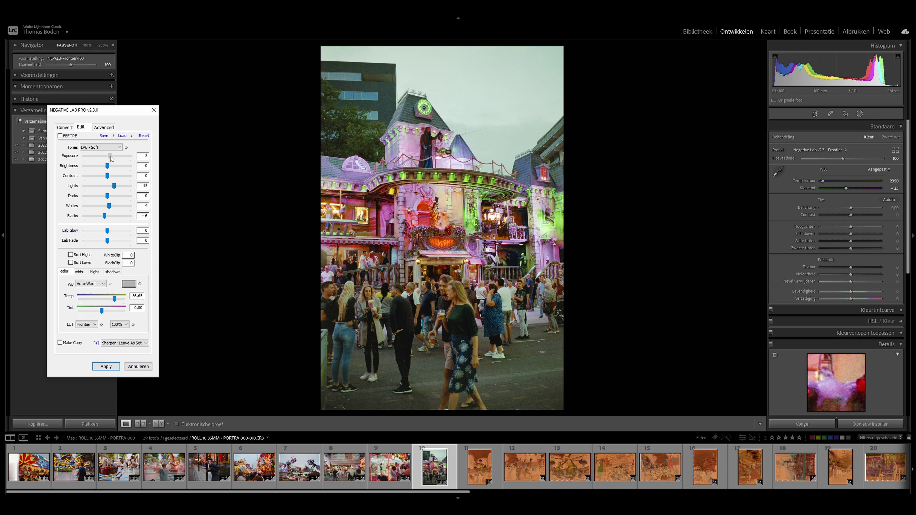
drag(112, 159, 113, 159)
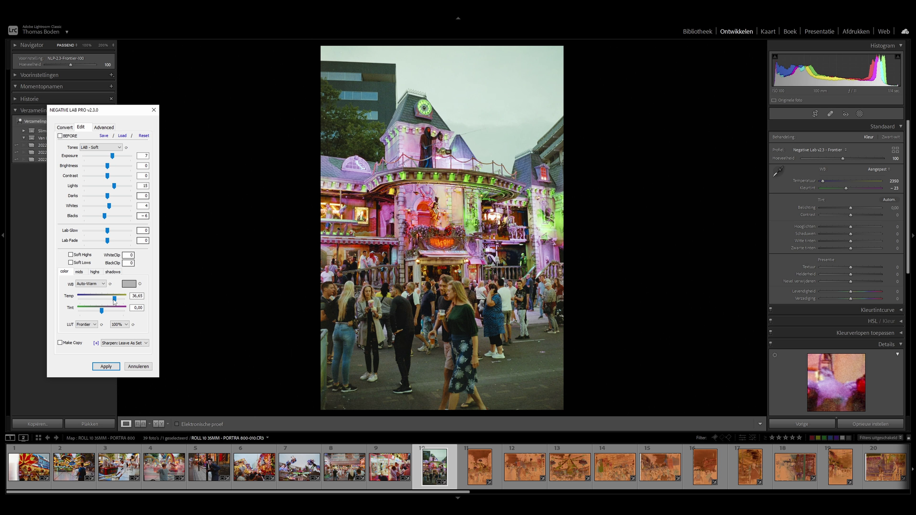
drag(114, 298, 114, 302)
click(111, 308)
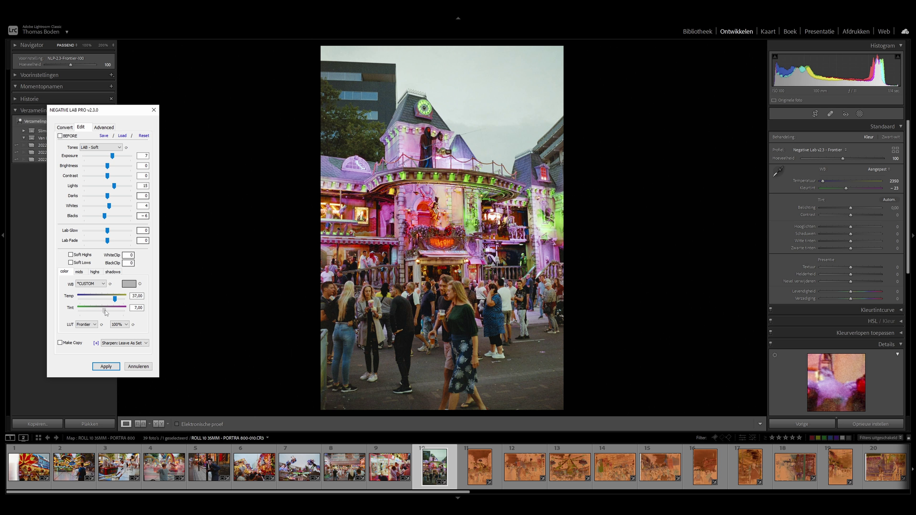
Lower the tenth frame's Tint slightly, apply its conversion, and inspect the funfair crowd and facade zoomed in.
drag(106, 313, 103, 312)
click(106, 366)
click(463, 217)
drag(371, 259, 280, 97)
click(280, 97)
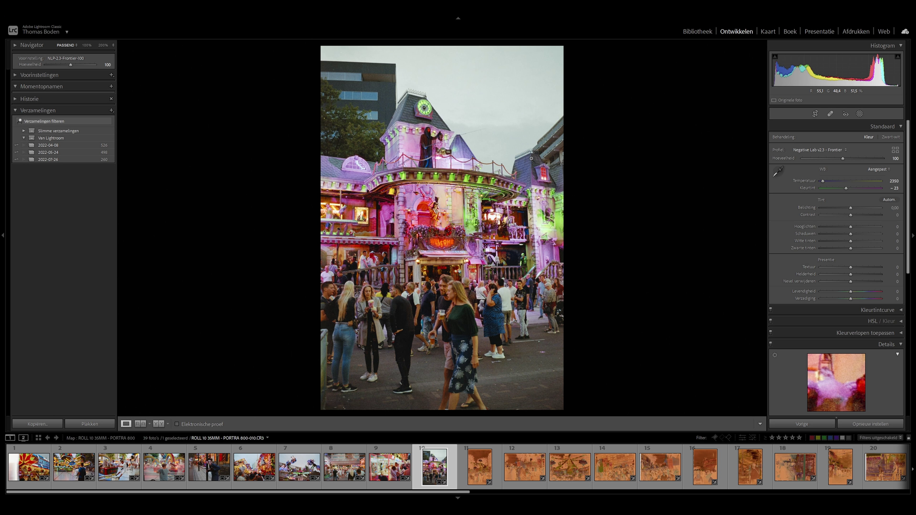
On the eleventh frame (011.CR3), load the saved conversion settings, switch white balance to Auto-Neutral, and fine-tune Temp to 21 and Tint to 7.
click(479, 467)
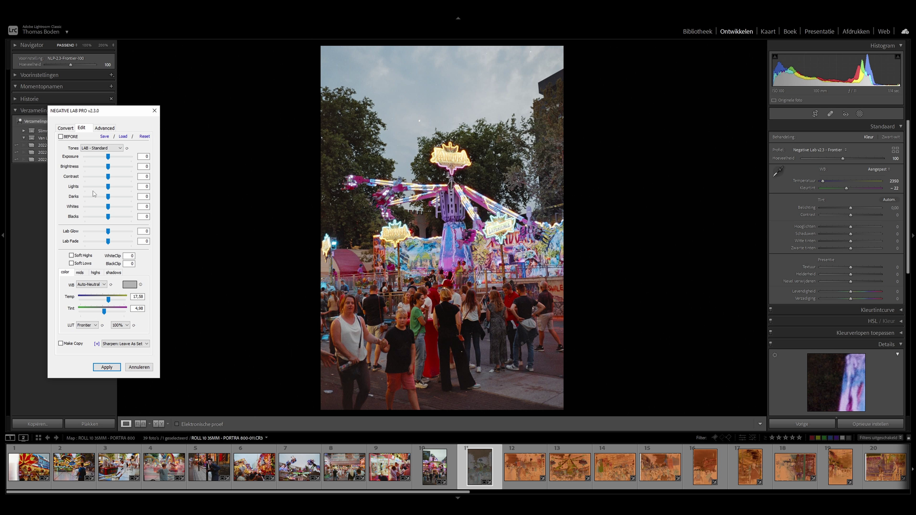
click(122, 138)
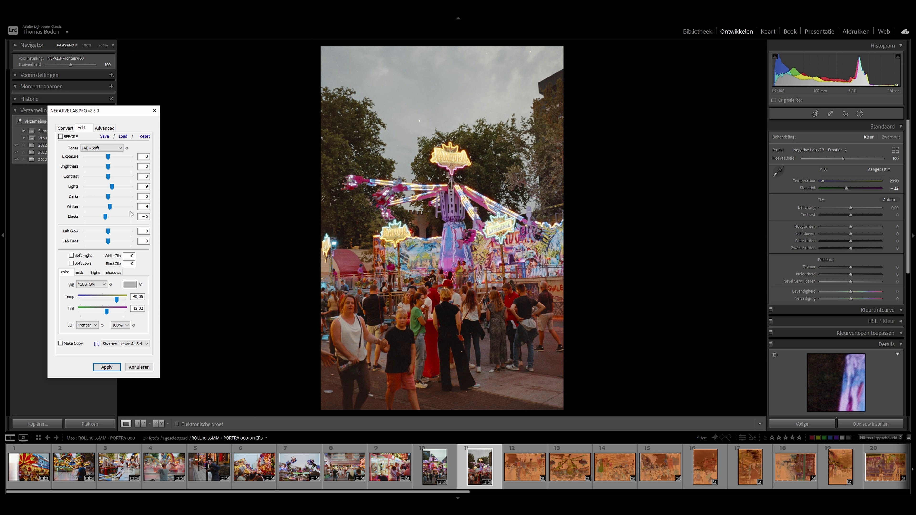
click(103, 284)
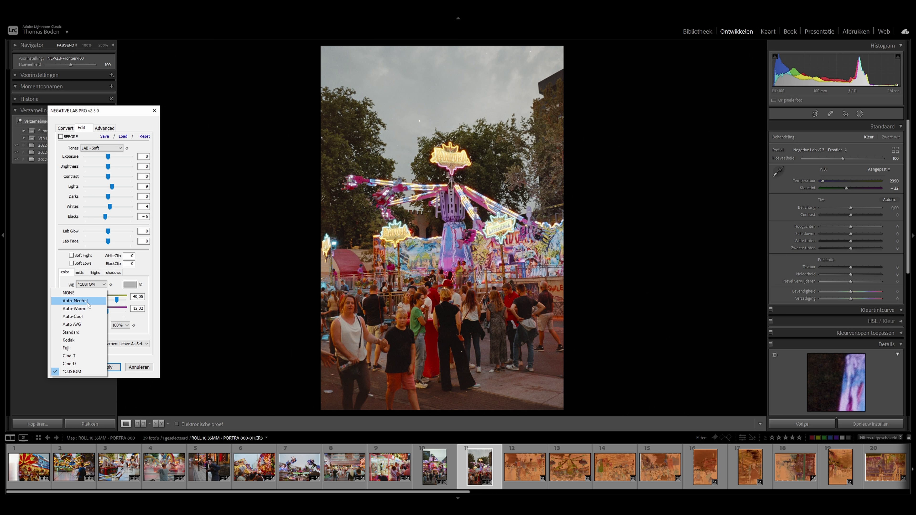
click(87, 304)
drag(98, 302, 110, 301)
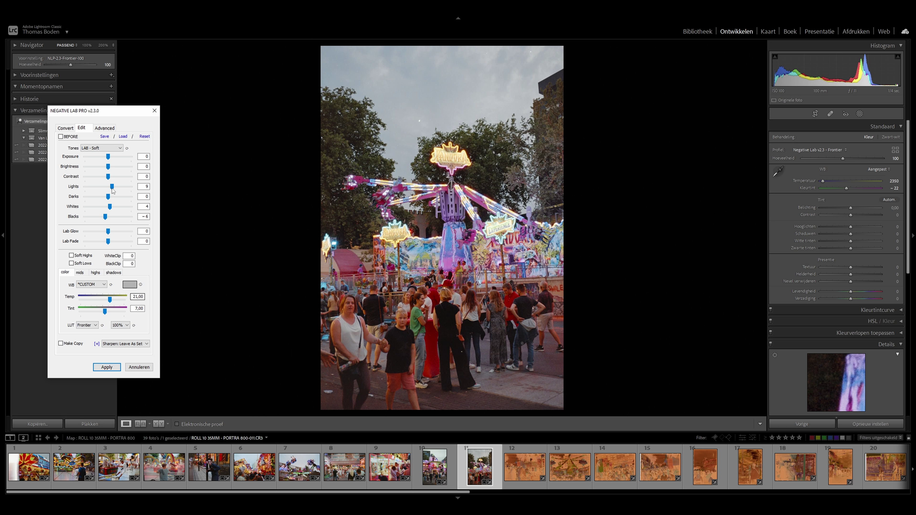
Set the eleventh frame's Lights to 21, raise its Exposure slightly, and apply the conversion.
drag(113, 191, 118, 192)
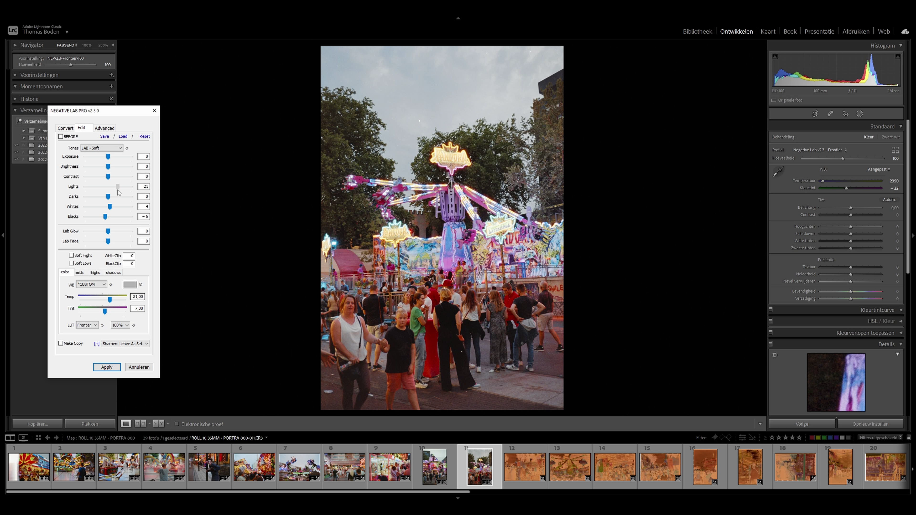
drag(107, 160, 112, 161)
click(108, 366)
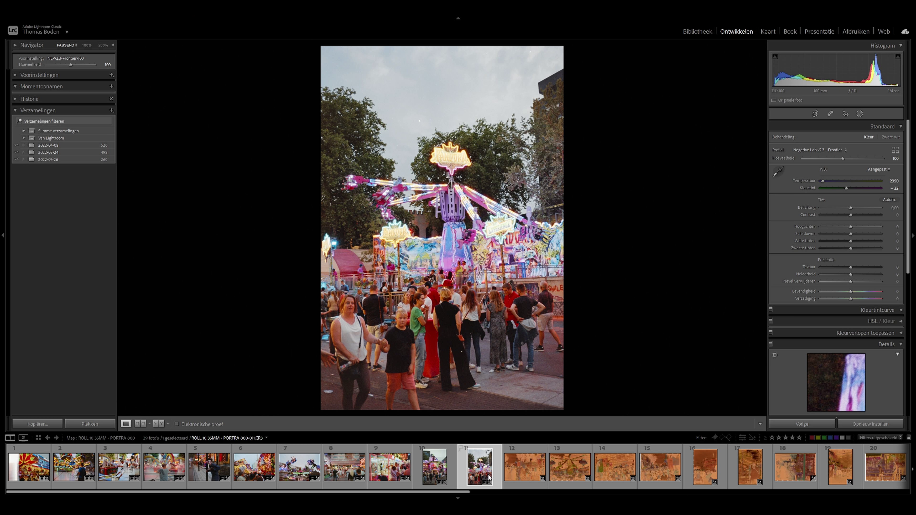
Select the twelfth frame (012.CR3), sample its film border for white balance, and crop away the borders.
key(Right)
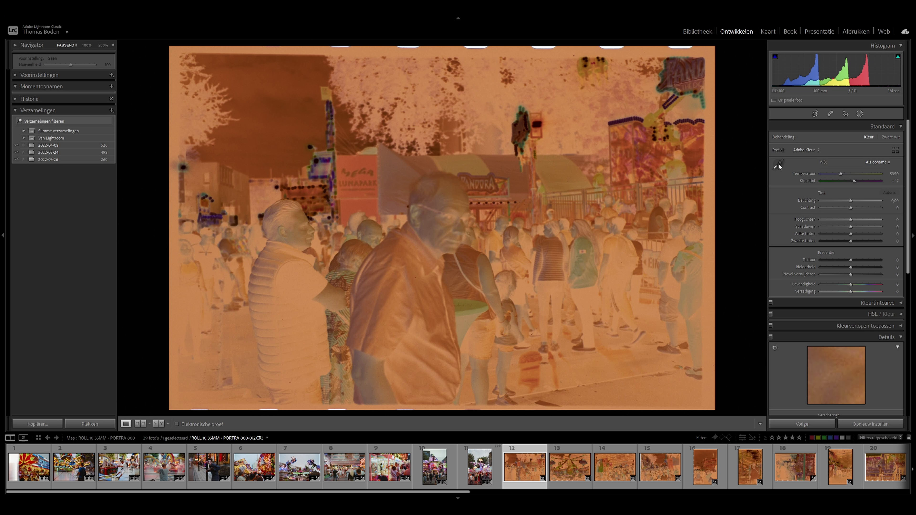
click(778, 162)
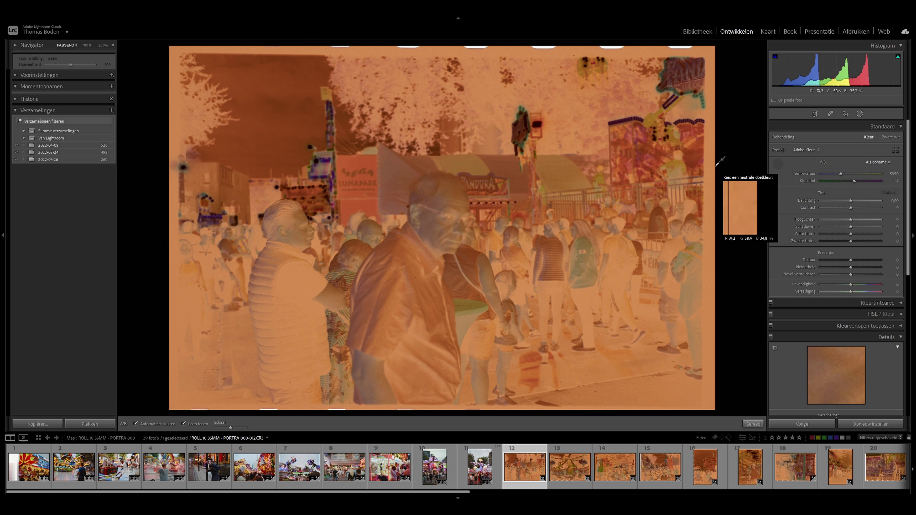
click(713, 162)
click(814, 113)
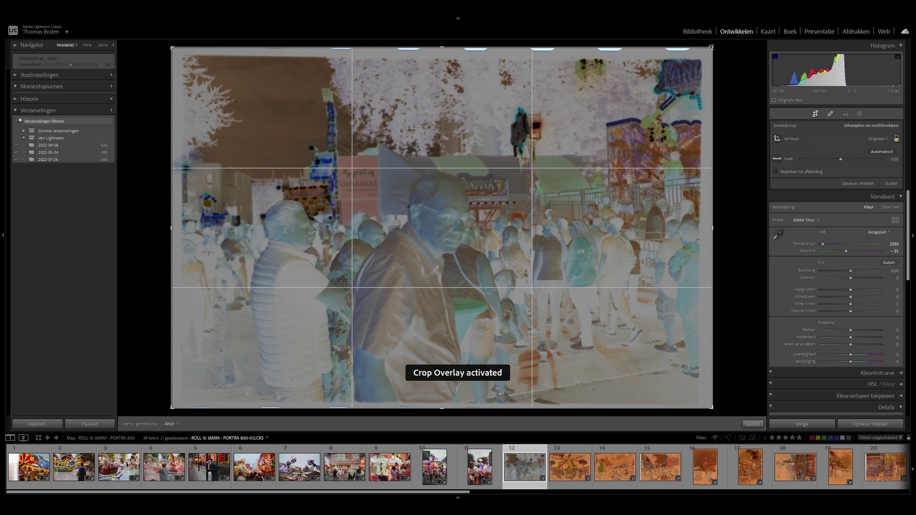
drag(709, 47, 665, 67)
key(Return)
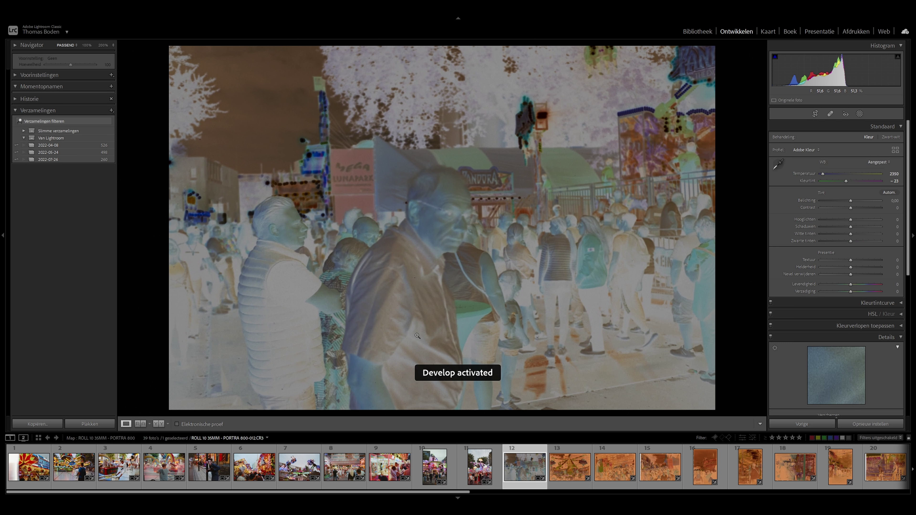
Convert the twelfth frame in Negative Lab Pro with Digital Camera source, Noritsu color model, 3 - Default pre-saturation and 5% border buffer.
key(alt+f)
key(u)
key(n)
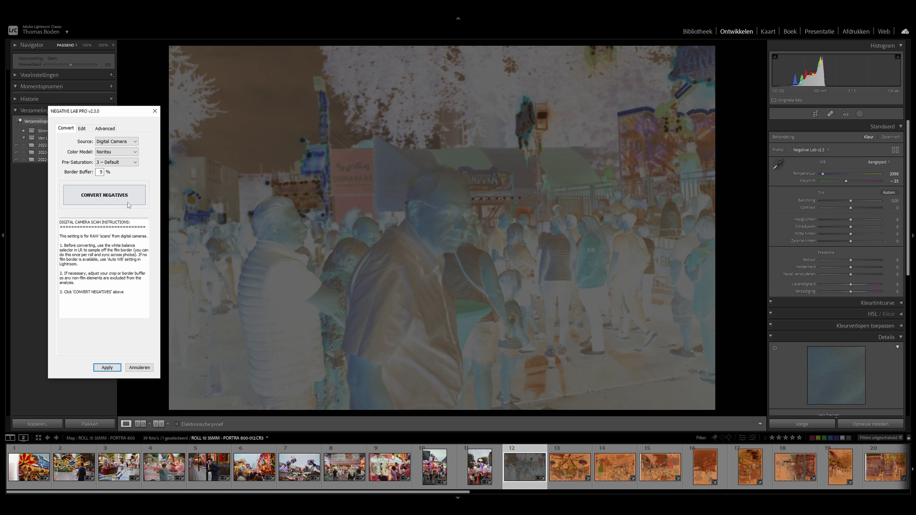
click(129, 204)
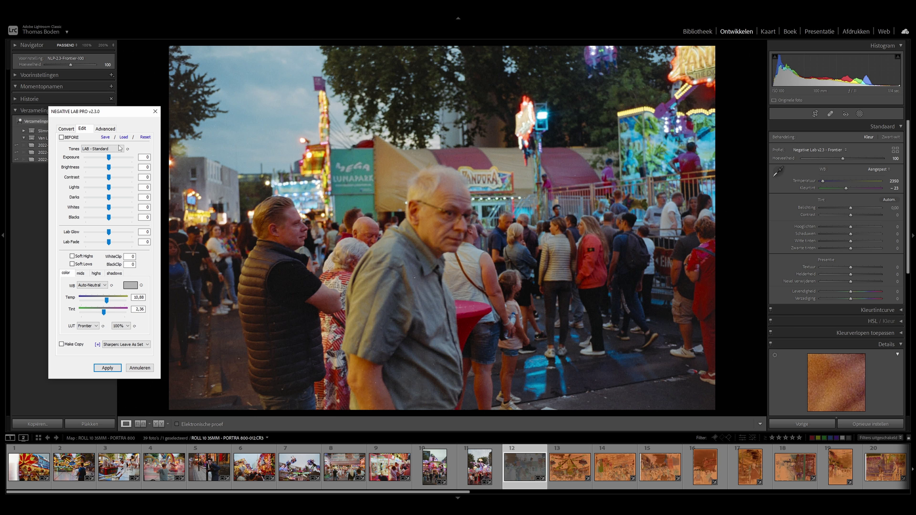
Load the saved conversion settings on the twelfth frame, set Temp to 12 and Tint to 7, and apply the conversion.
click(123, 137)
click(101, 289)
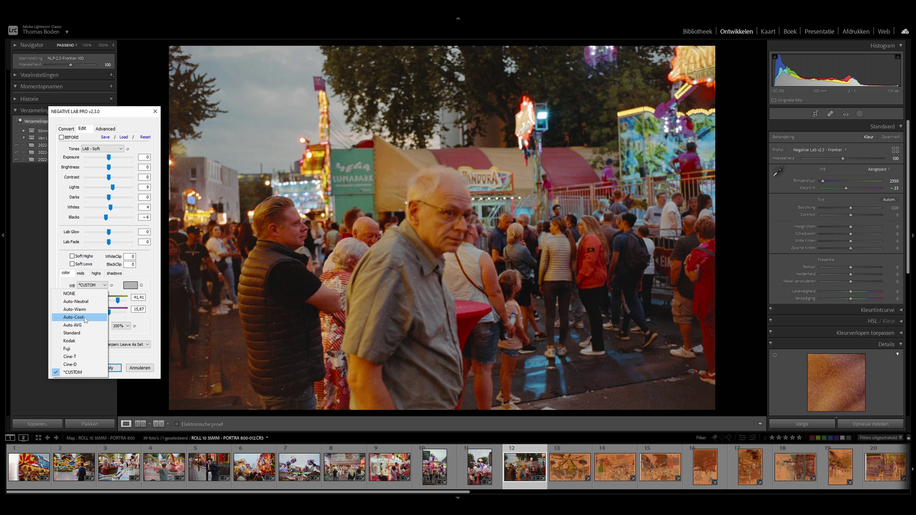
click(112, 302)
drag(107, 303, 105, 316)
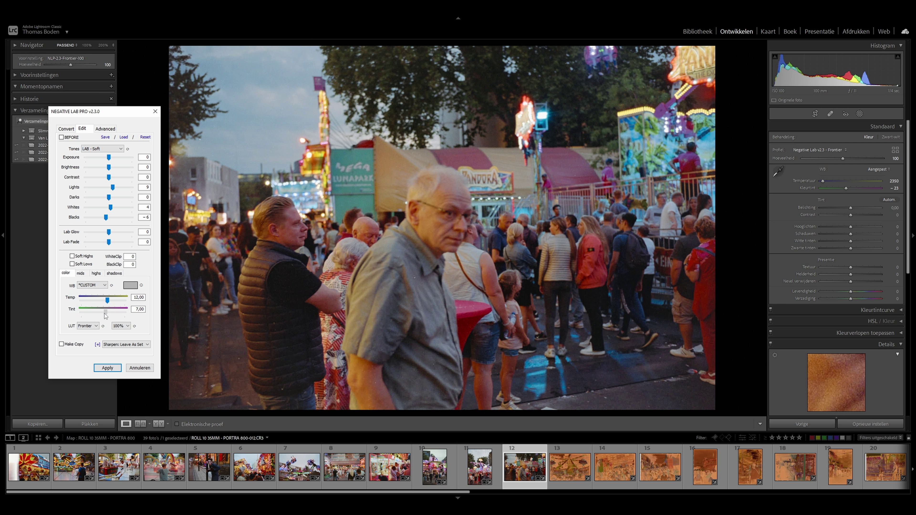
click(98, 369)
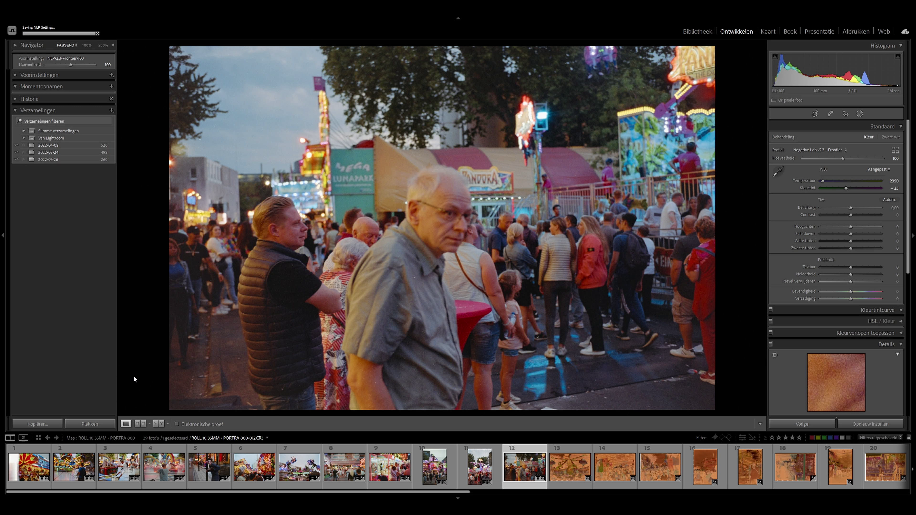
Select the thirteenth frame (013.CR3), sample its film border for white balance, and convert the negative with the Noritsu color model.
click(555, 466)
click(775, 167)
click(708, 161)
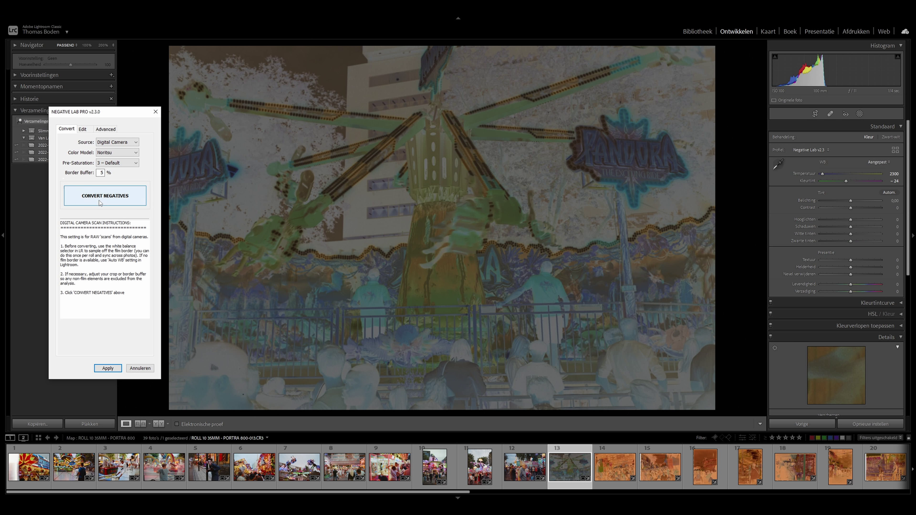
click(101, 202)
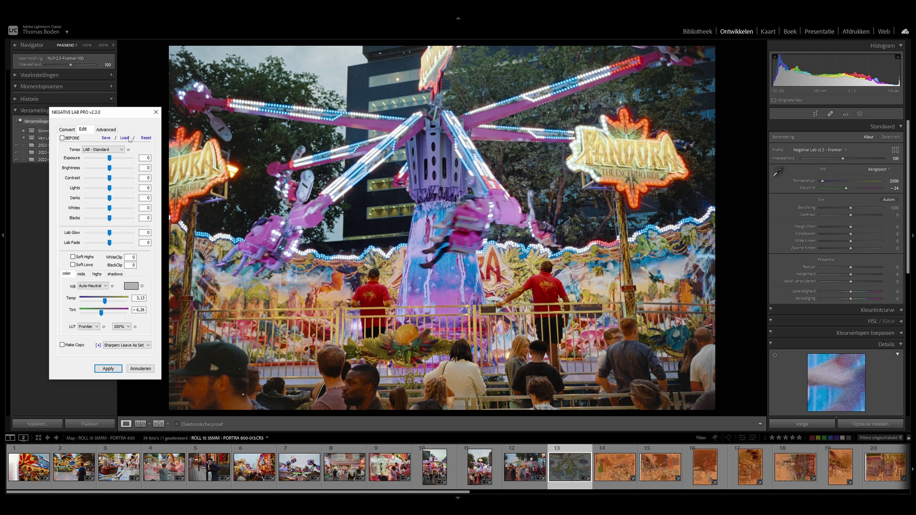
Switch the thirteenth frame's conversion white balance to Auto-Neutral, set Temp to 9 and Tint to 0, and apply the conversion.
click(95, 286)
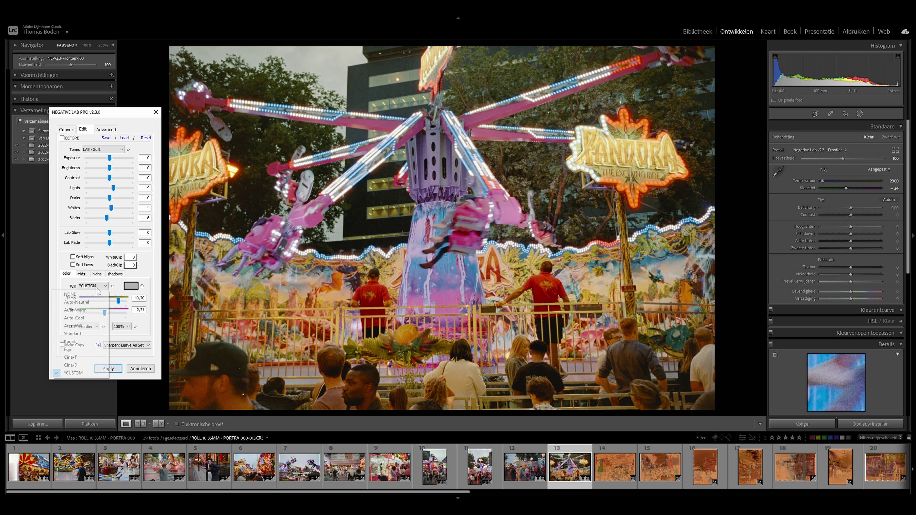
click(86, 302)
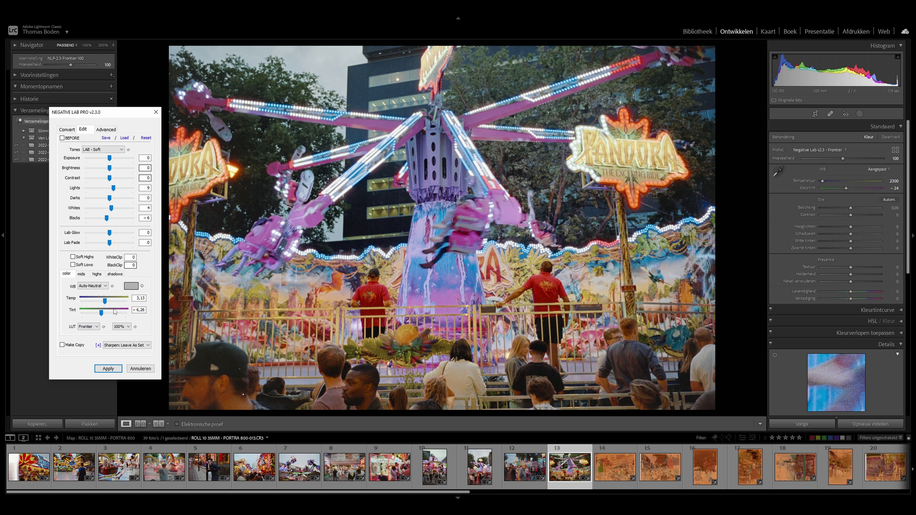
drag(104, 302, 104, 315)
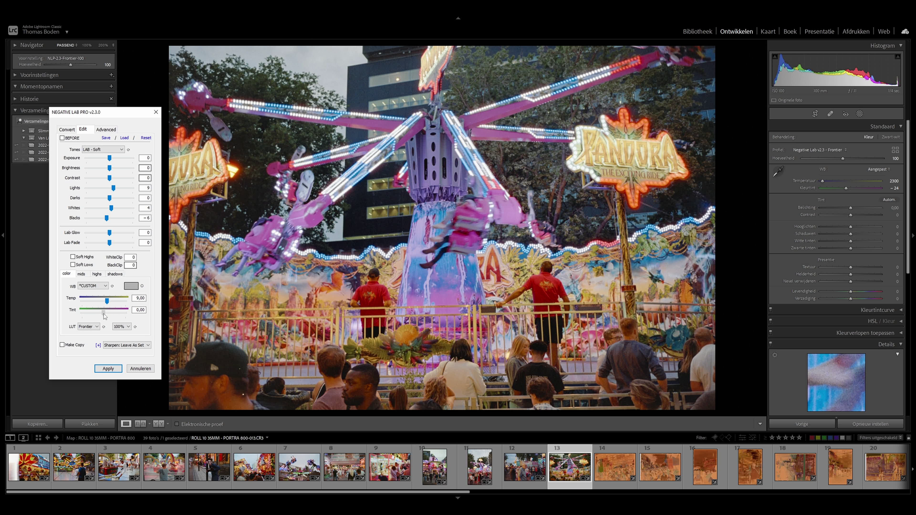
click(109, 368)
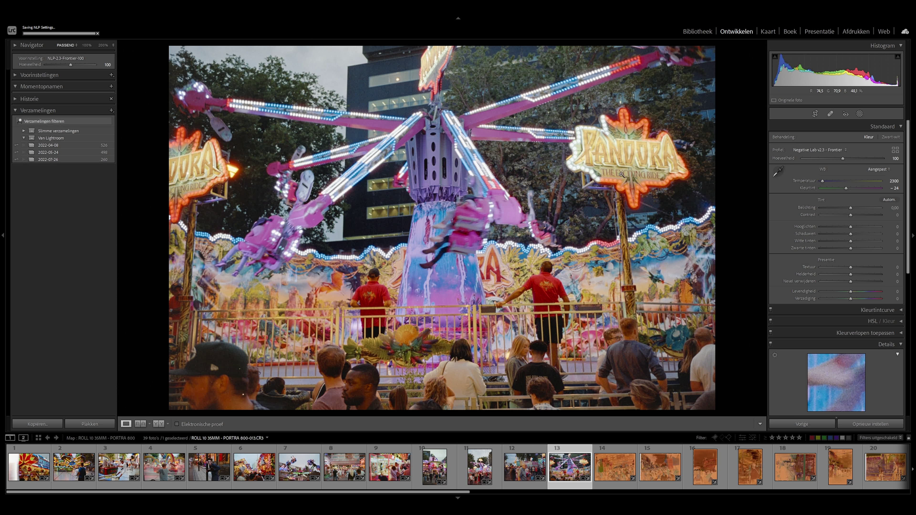
Move to the fourteenth frame (014.CR3) and convert its negative in Negative Lab Pro with Digital Camera source and Noritsu color model.
key(Right)
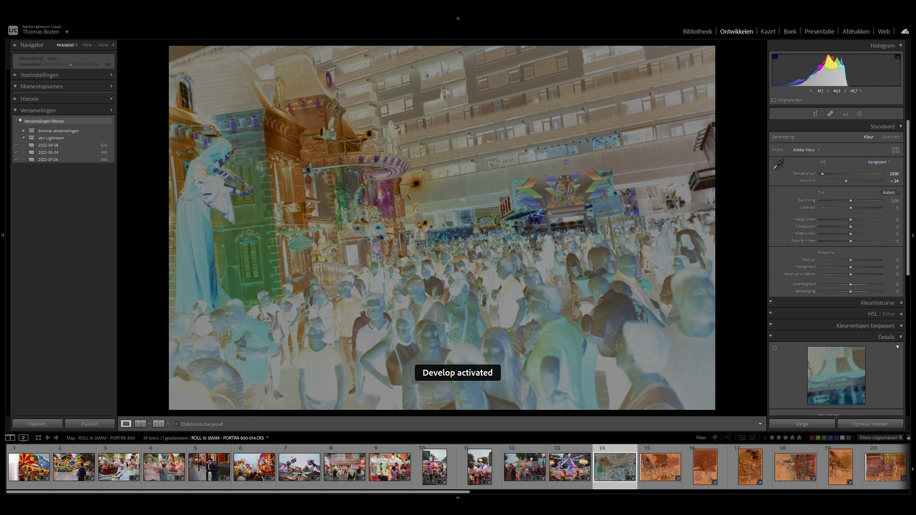
key(alt)
key(alt+n)
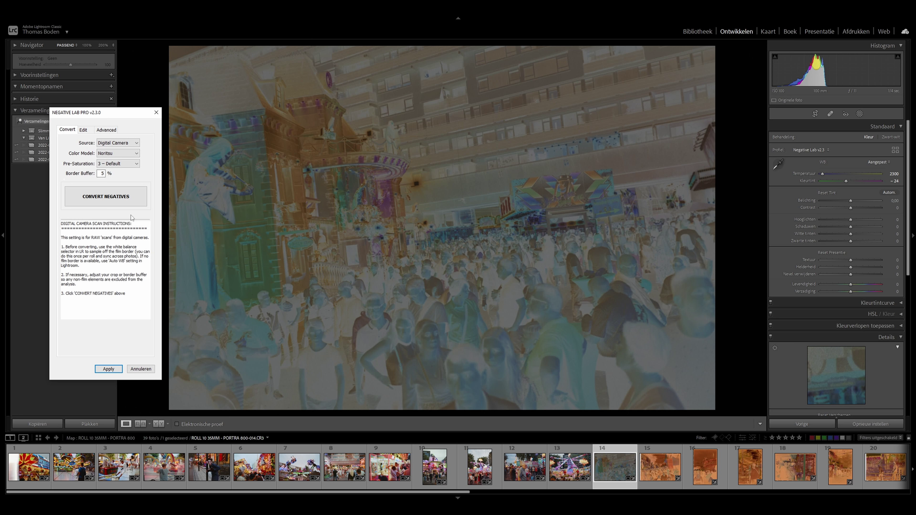
click(127, 199)
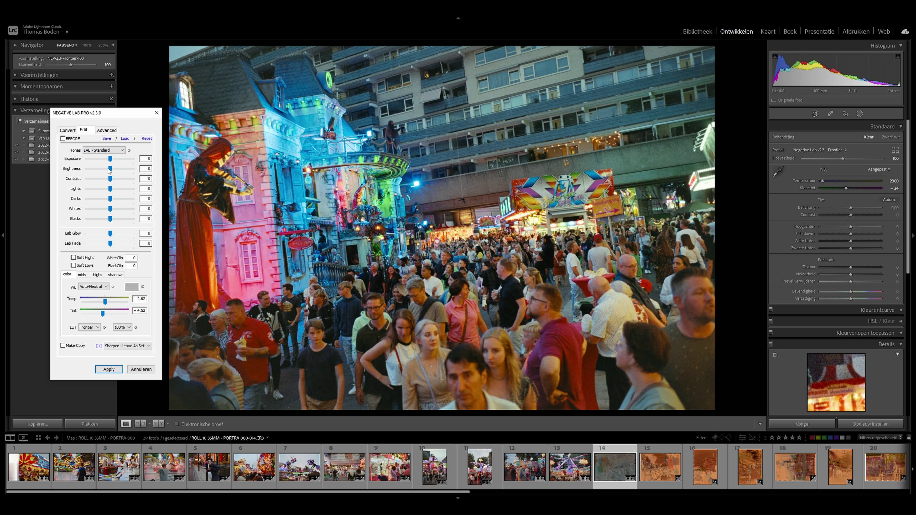
Load the saved conversion settings on the fourteenth frame, switch white balance to Auto-Neutral, and fine-tune Temp and Tint to 5 each.
click(125, 139)
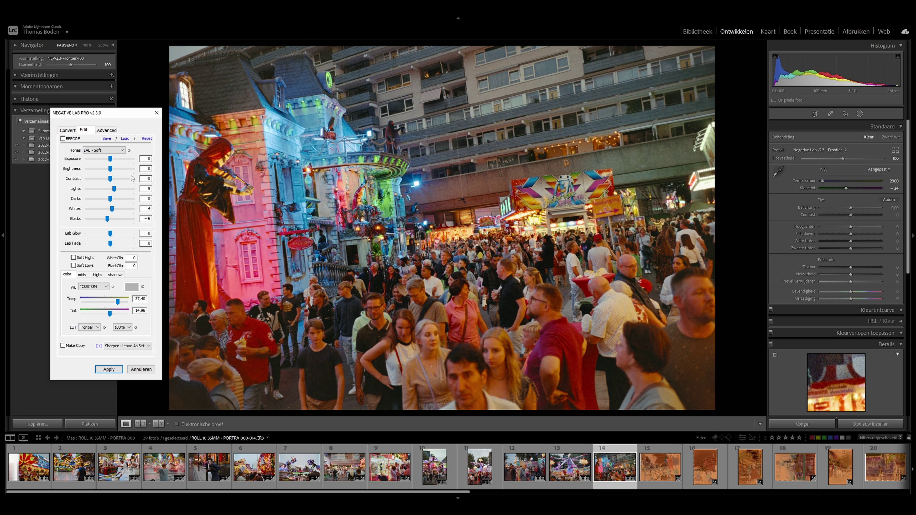
click(104, 288)
click(104, 303)
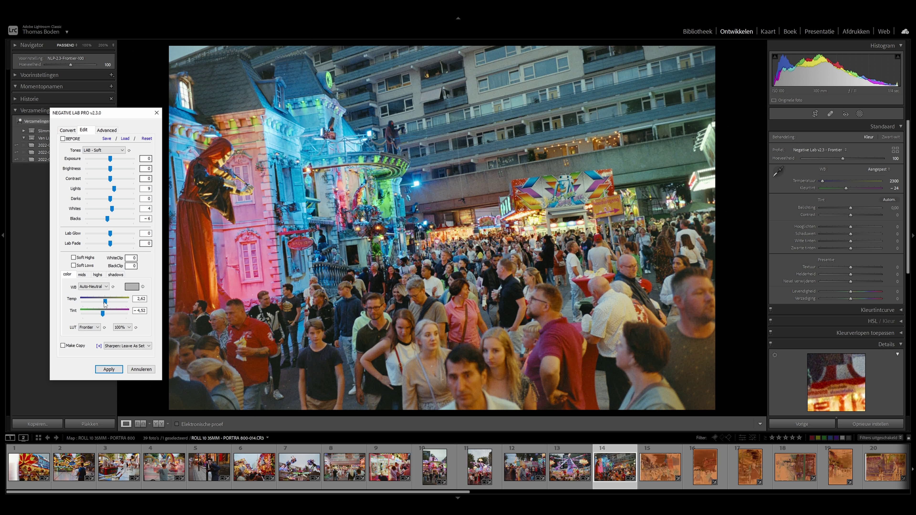
drag(105, 304, 108, 318)
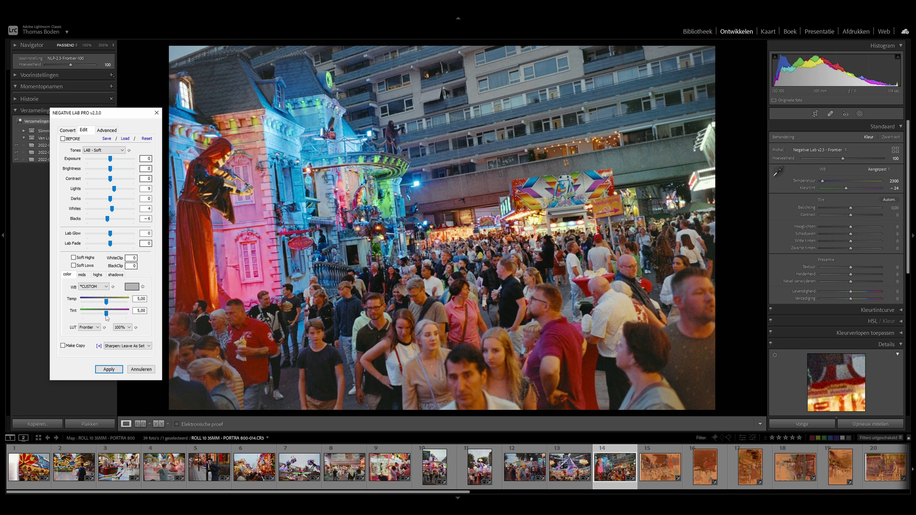
Set the fourteenth frame's Lights to 16, raise its Exposure slightly, and apply the conversion.
drag(114, 191, 117, 193)
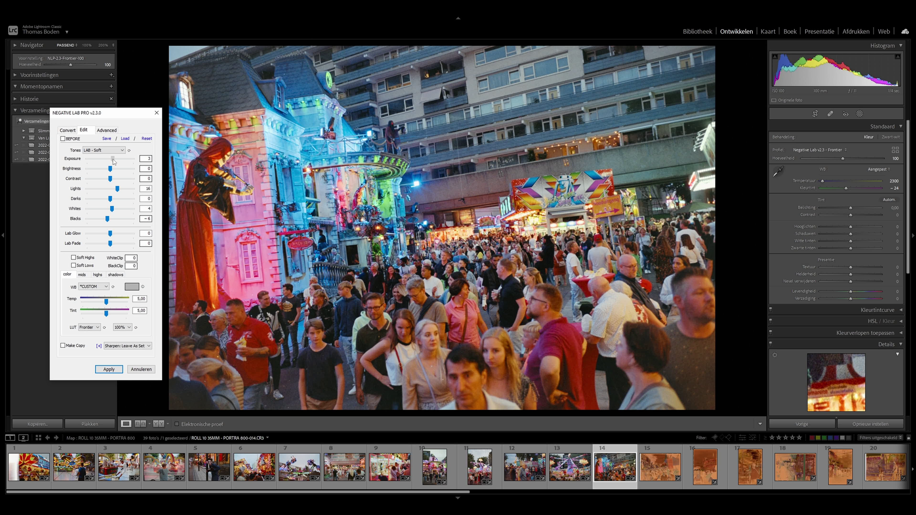
drag(111, 161, 115, 164)
click(109, 368)
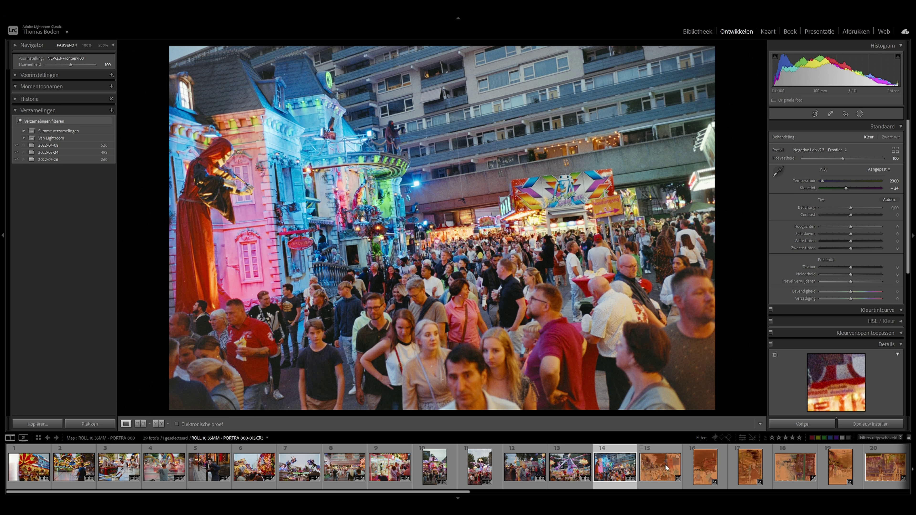
Straighten the fifteenth frame (015.CR3) to an angle of -0.60, crop away its film borders, and open it in Negative Lab Pro.
scroll(453, 494, down, 5)
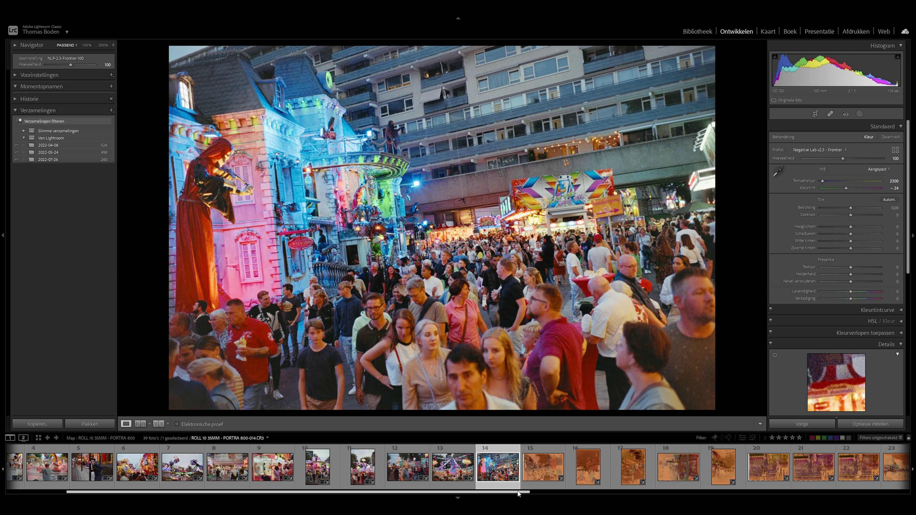
click(209, 474)
key(r)
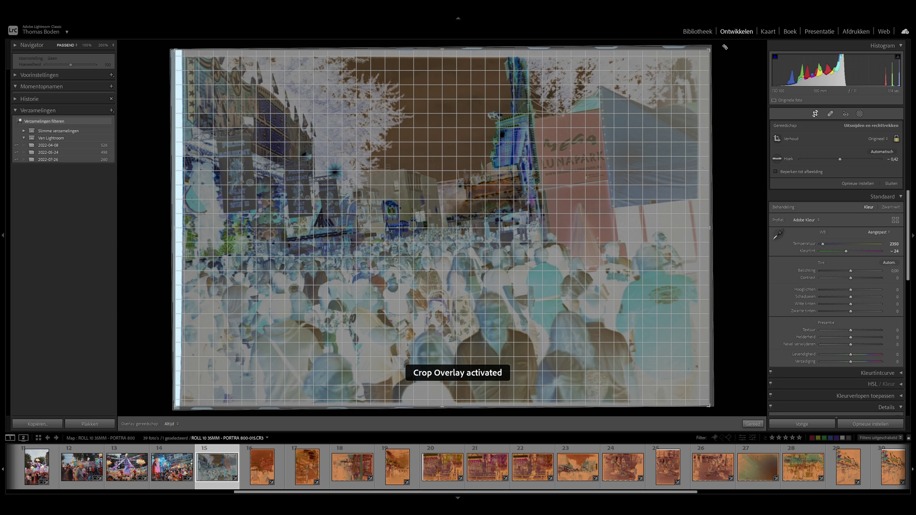
drag(528, 56, 528, 53)
drag(719, 55, 719, 52)
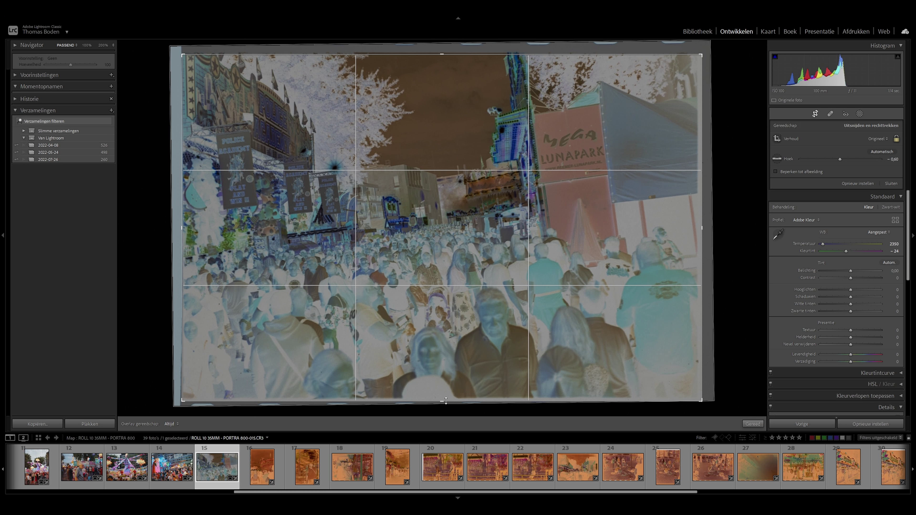
drag(444, 406, 443, 398)
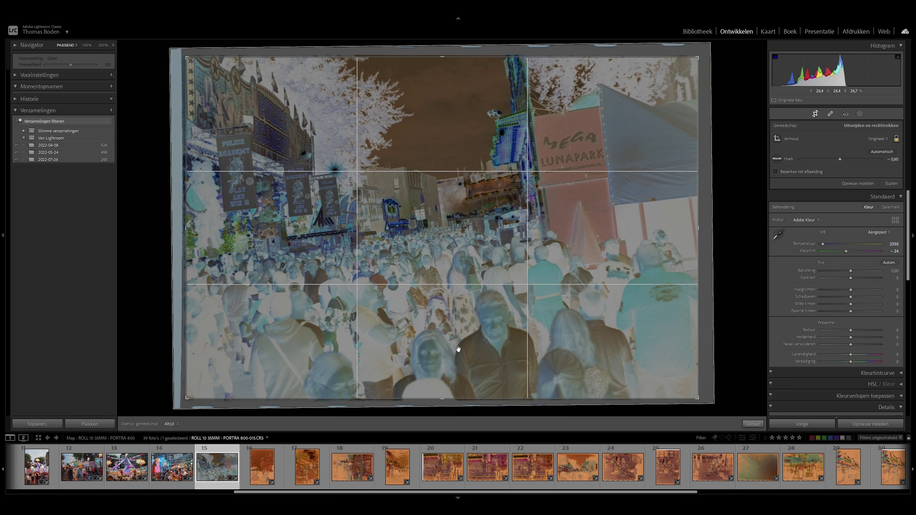
key(d)
key(ctrl+n)
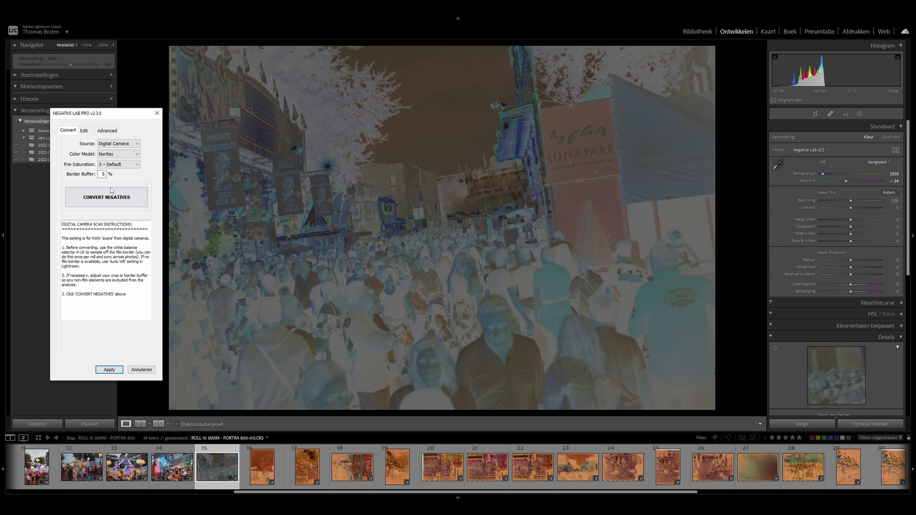
Convert the fifteenth frame's negative, set Exposure to 4, Temp to 13 and Tint to 5, and apply the conversion.
click(97, 203)
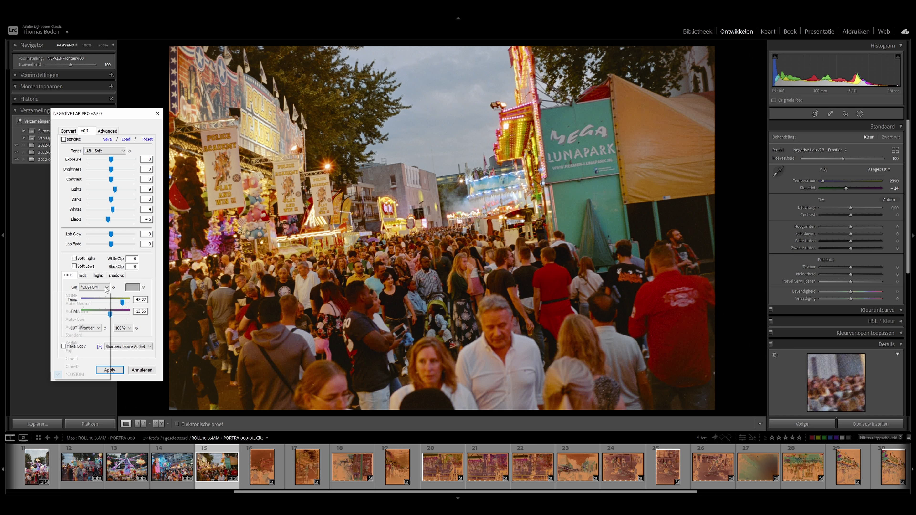
drag(111, 160, 115, 162)
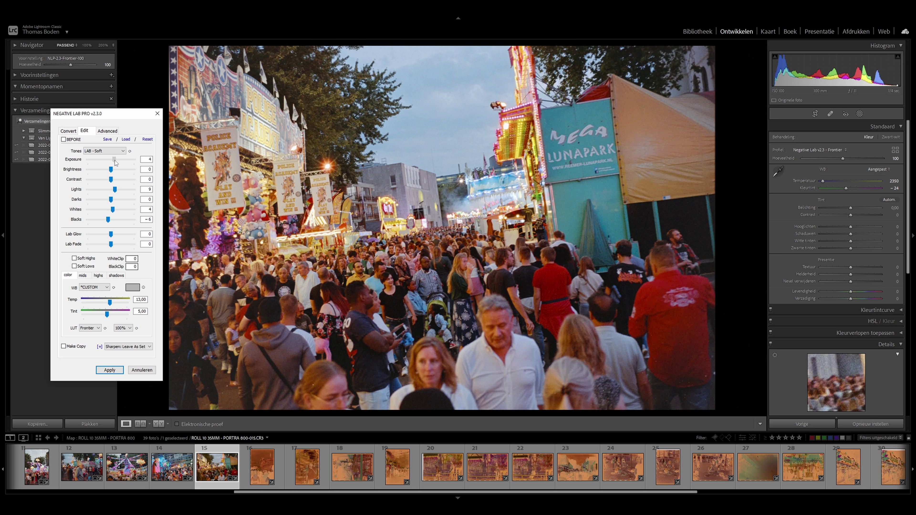
click(121, 369)
click(479, 218)
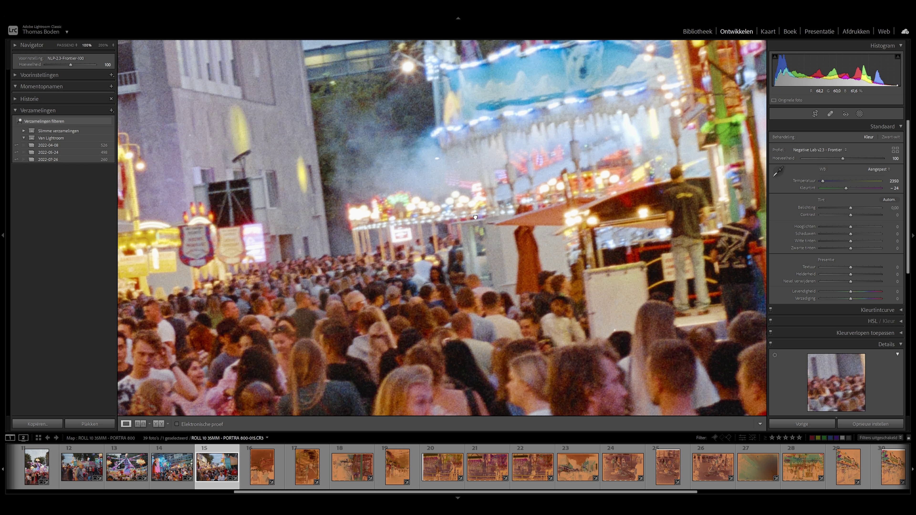
click(401, 313)
Move to the sixteenth frame (016.CR3) and sample its white balance from the film border.
click(262, 466)
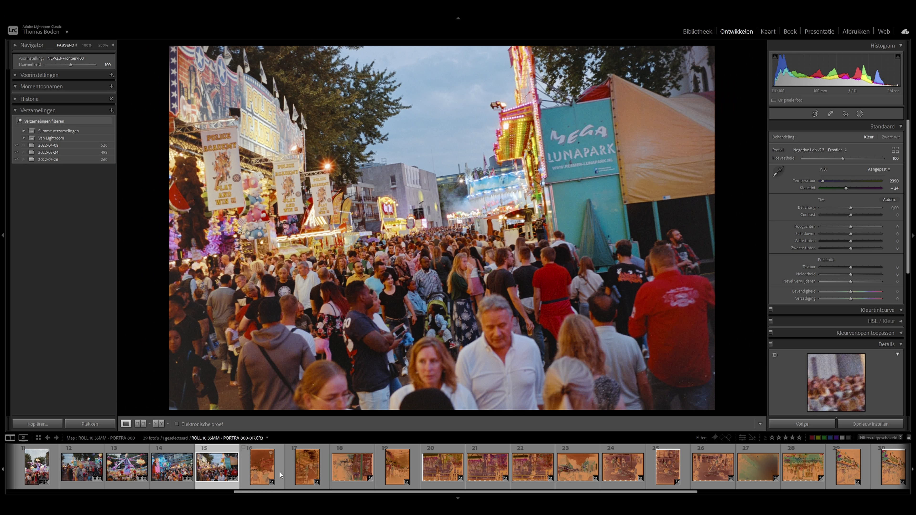
click(778, 163)
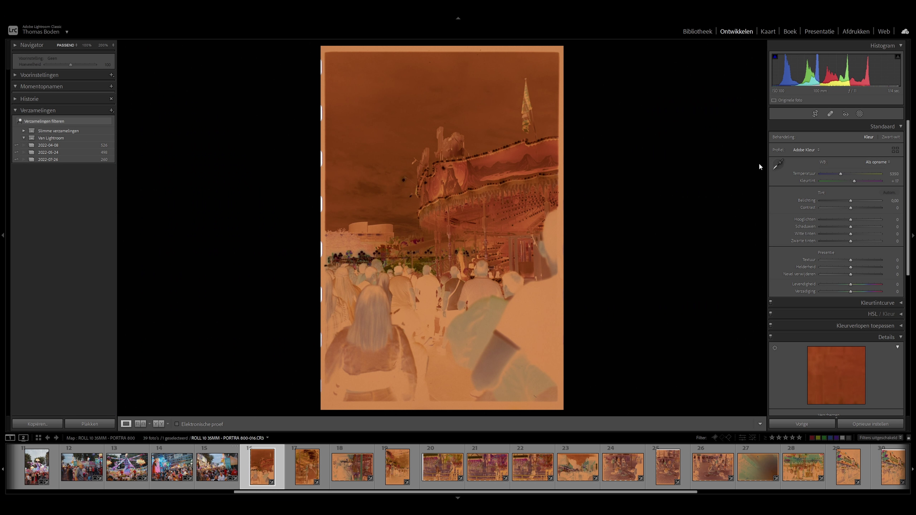
click(543, 50)
Straighten the sixteenth frame to an angle of -0.03 and crop away its film borders.
click(815, 114)
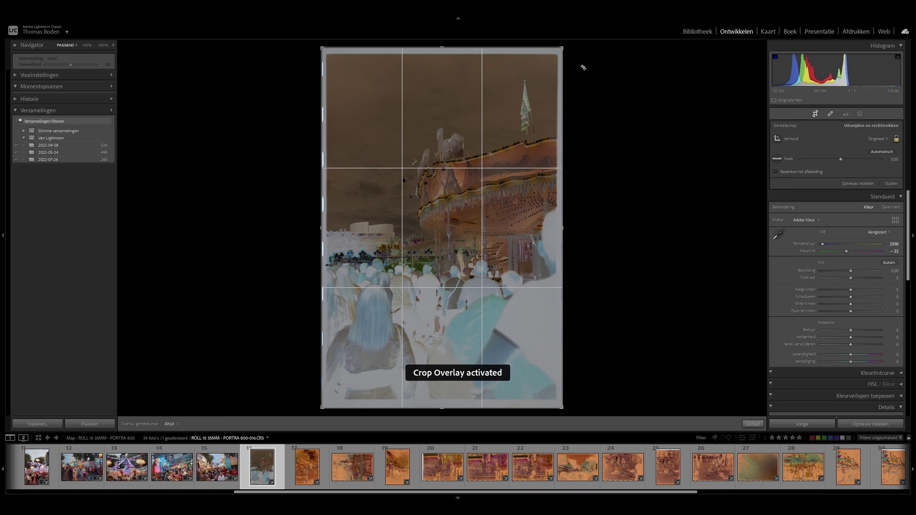
drag(596, 48, 595, 48)
drag(441, 407, 443, 403)
drag(472, 54, 470, 58)
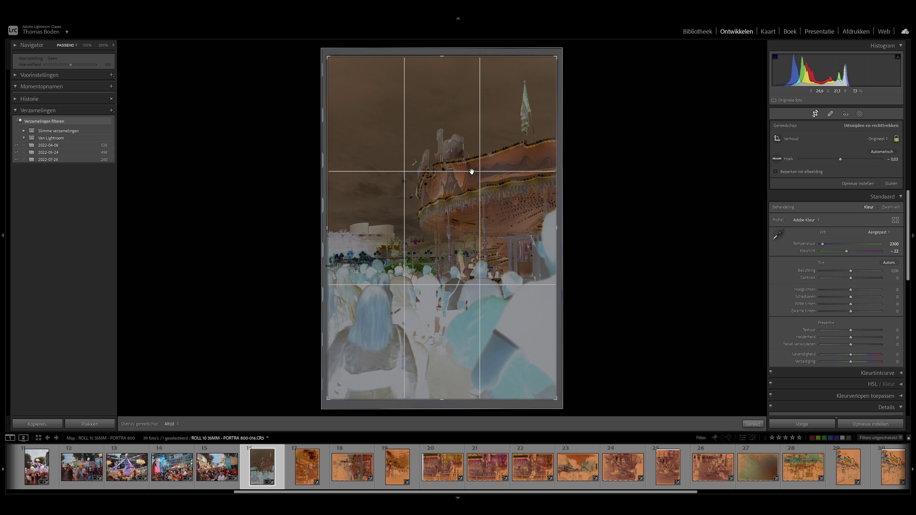
key(d)
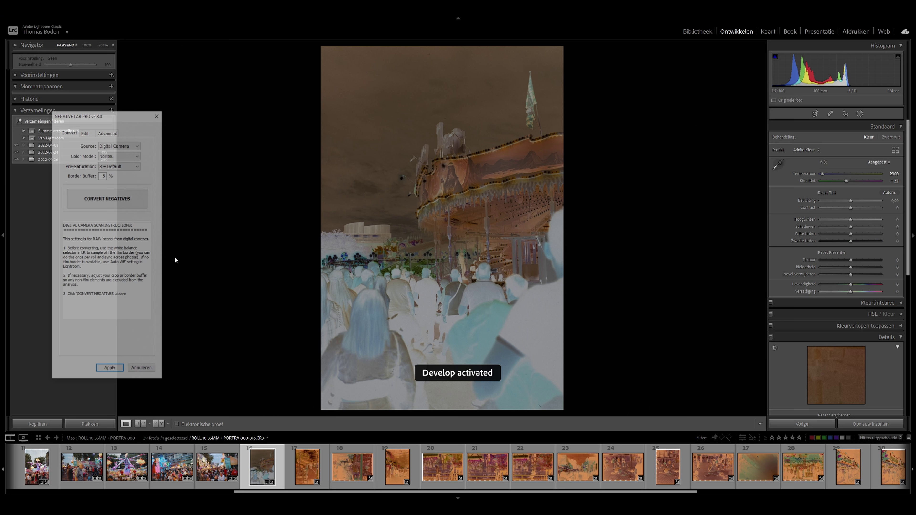
Convert the sixteenth frame's negative, set Lights to 21 and Exposure to 6, and lower Tint slightly.
click(135, 192)
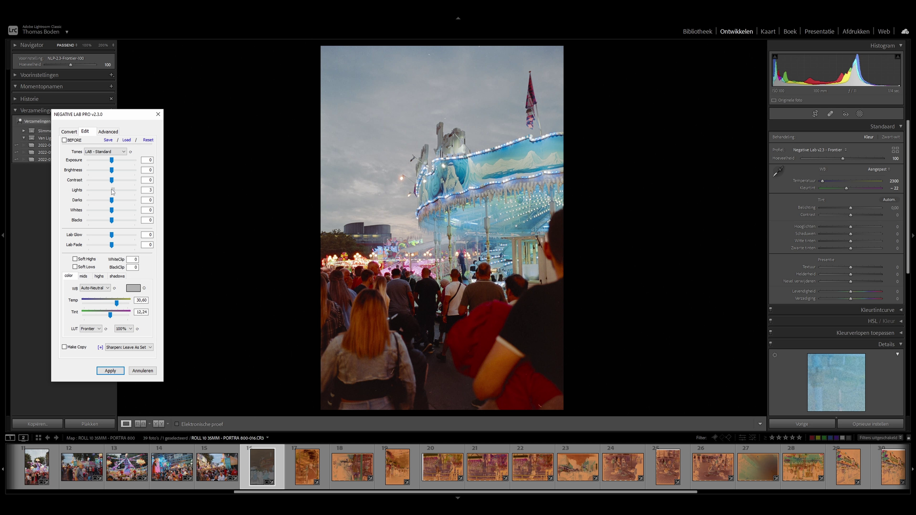
drag(112, 191, 121, 190)
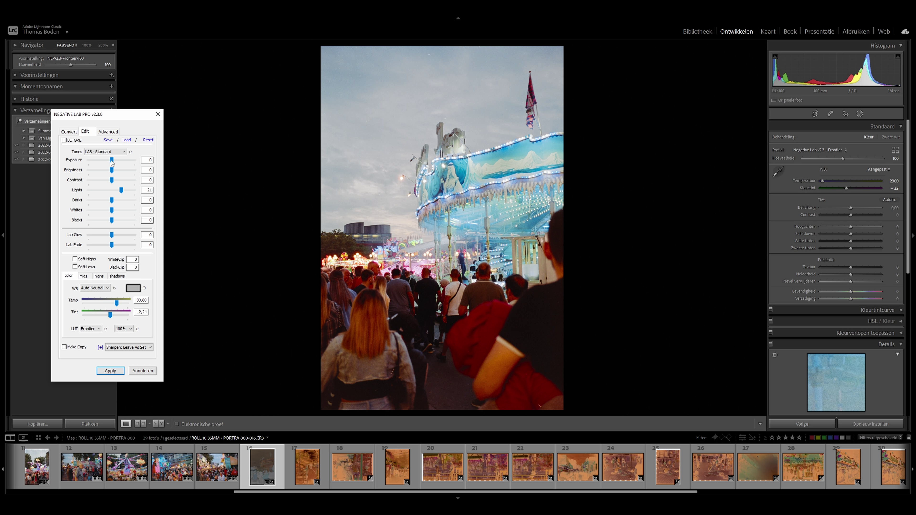
drag(112, 162, 116, 162)
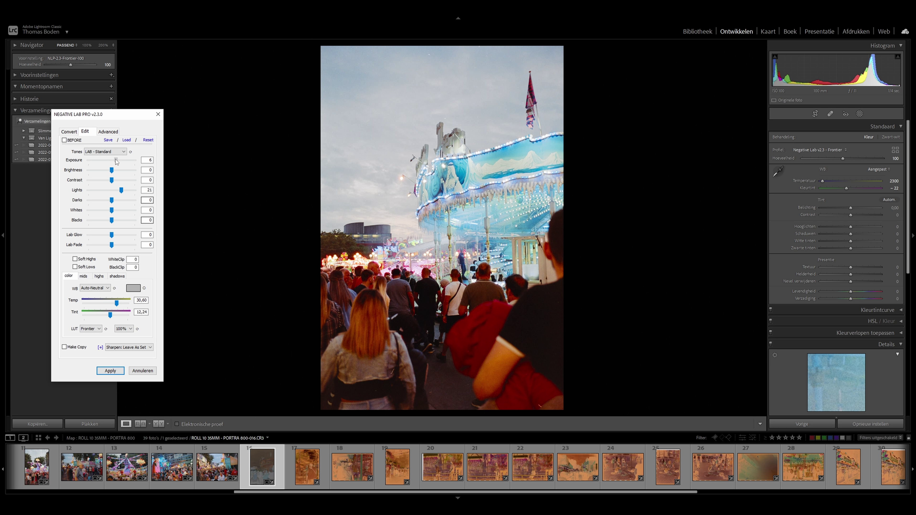
drag(111, 316, 110, 317)
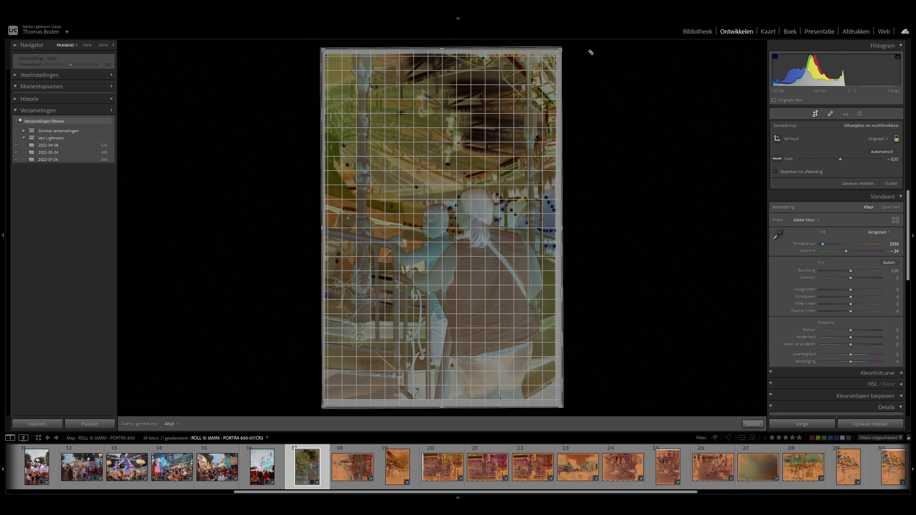
Straighten the seventeenth frame (017.CR3) to an angle of -0.07, crop away its film borders, and open it in Negative Lab Pro.
drag(589, 51, 593, 52)
drag(485, 45, 483, 51)
drag(571, 51, 570, 52)
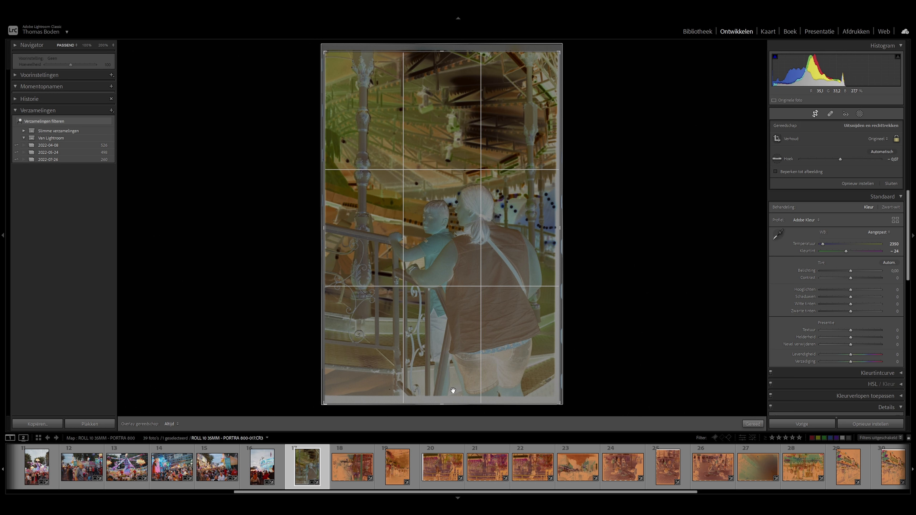
drag(445, 403, 455, 369)
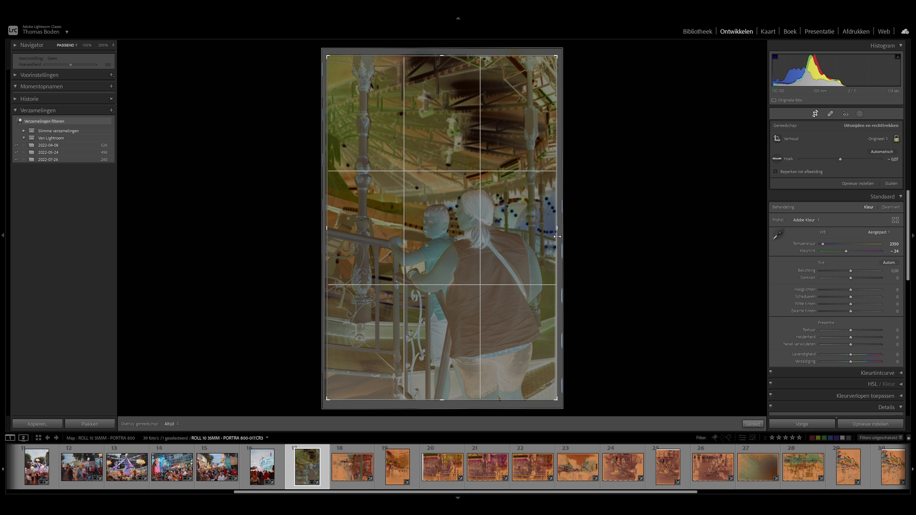
drag(557, 237, 556, 235)
key(d)
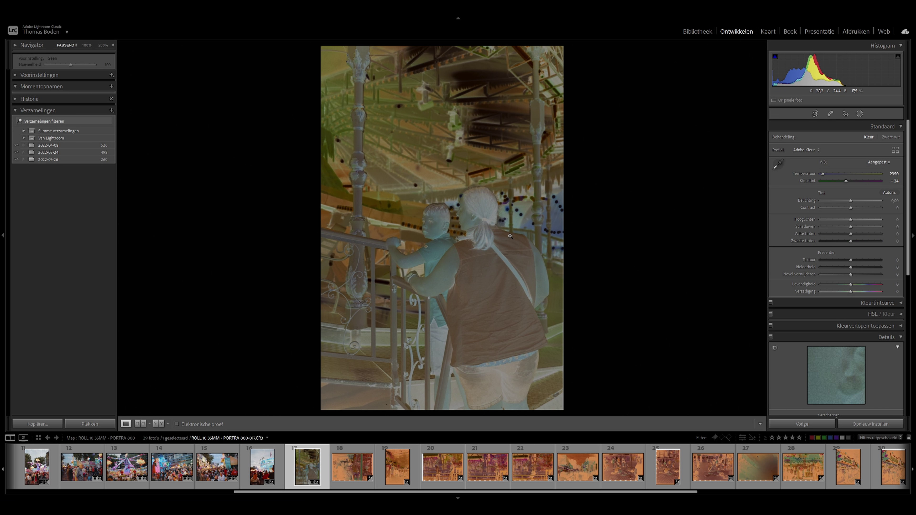
key(ctrl+n)
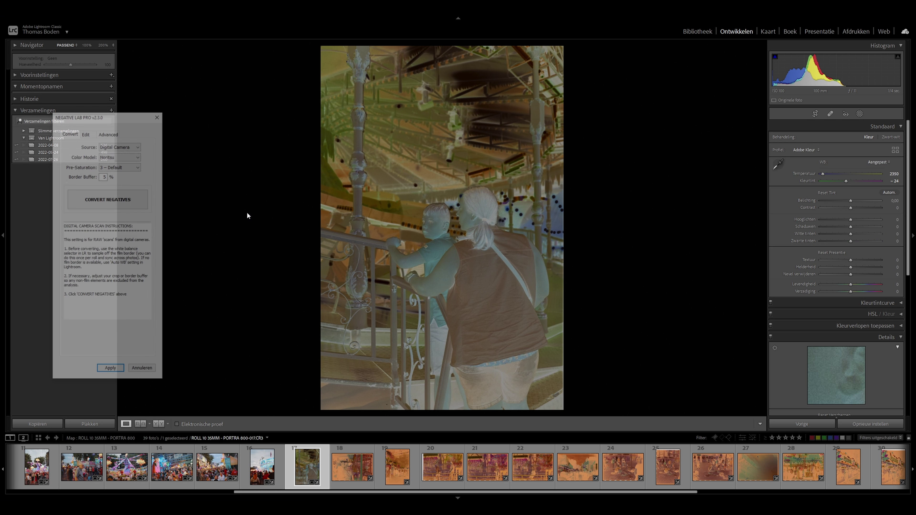
Convert the seventeenth frame's negative and change its Tones to LAB - Soft.
click(127, 200)
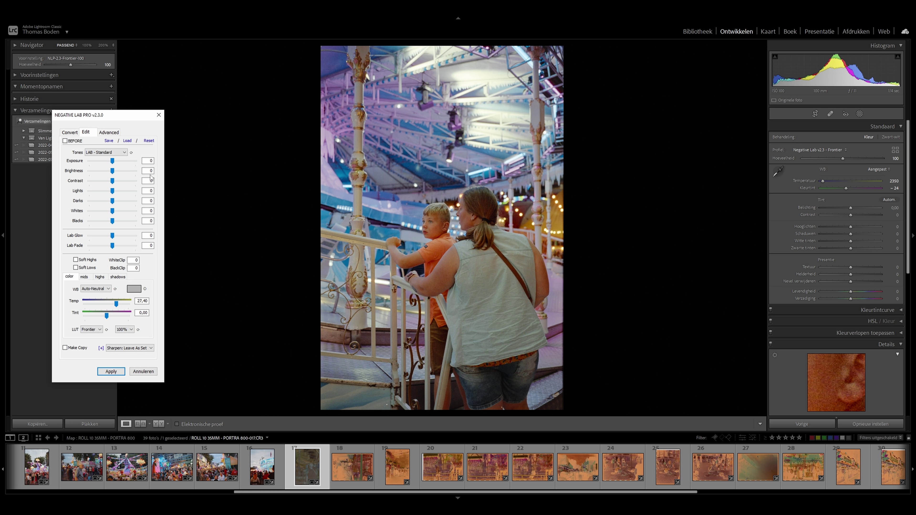
click(122, 153)
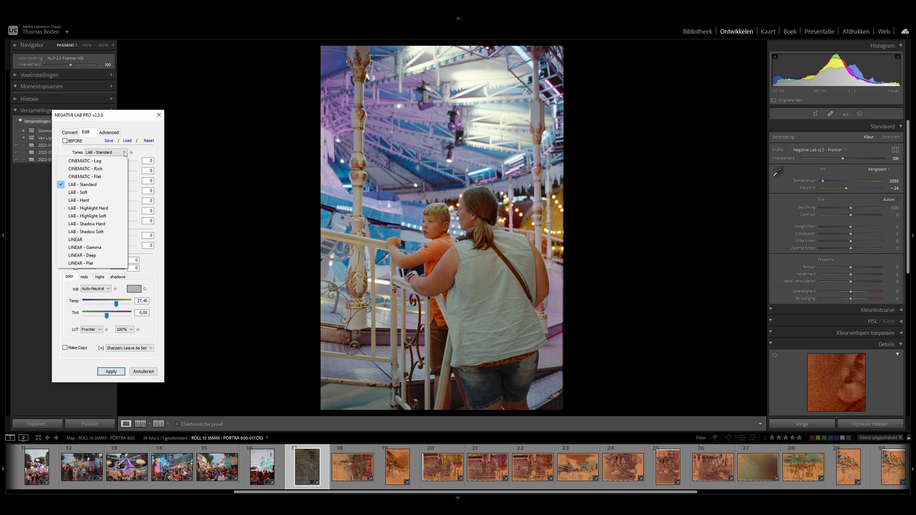
click(93, 193)
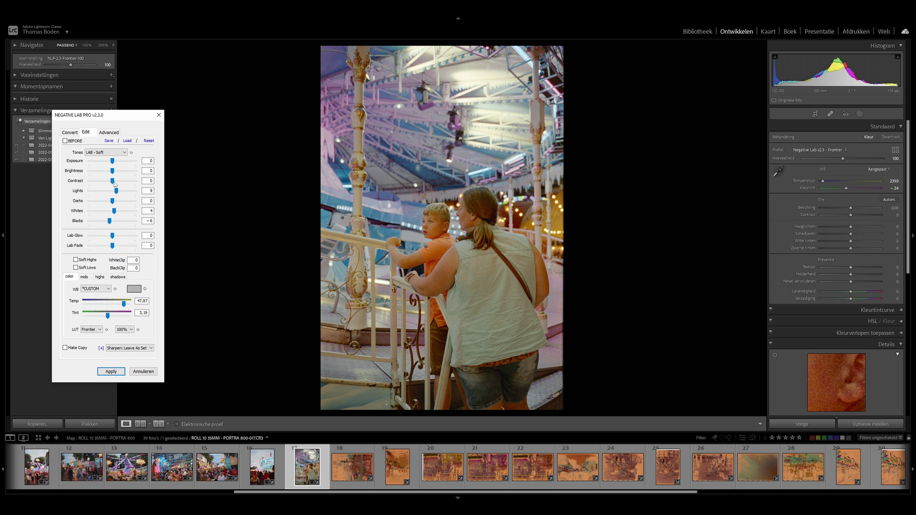
Set the seventeenth frame's Lights to 21, Whites to 13, Temp to 43 and Tint to 6, apply the conversion, and inspect the boy's face up close.
drag(115, 194, 124, 193)
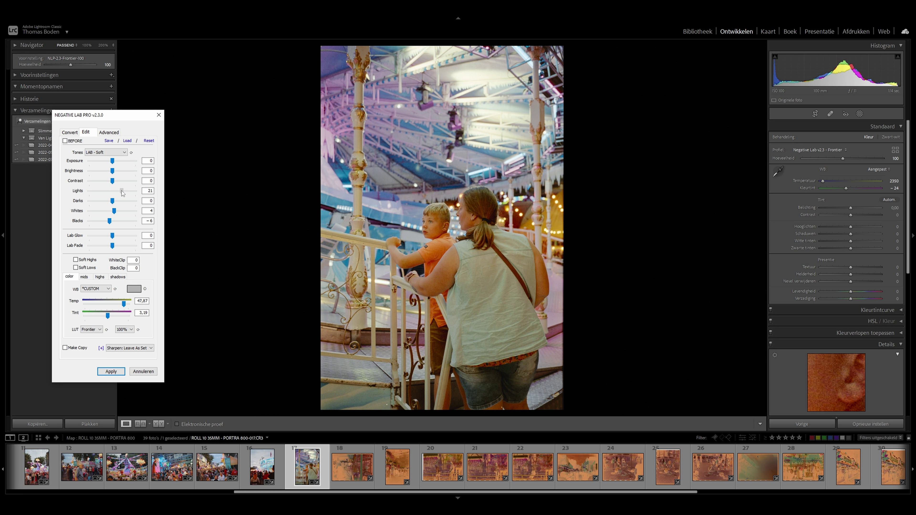
drag(122, 193, 121, 193)
drag(115, 214, 120, 215)
drag(125, 306, 109, 318)
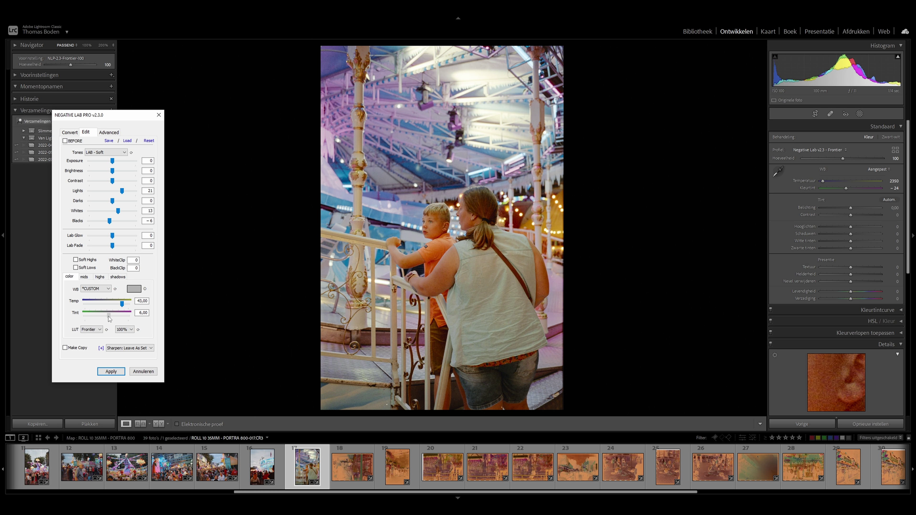
click(100, 371)
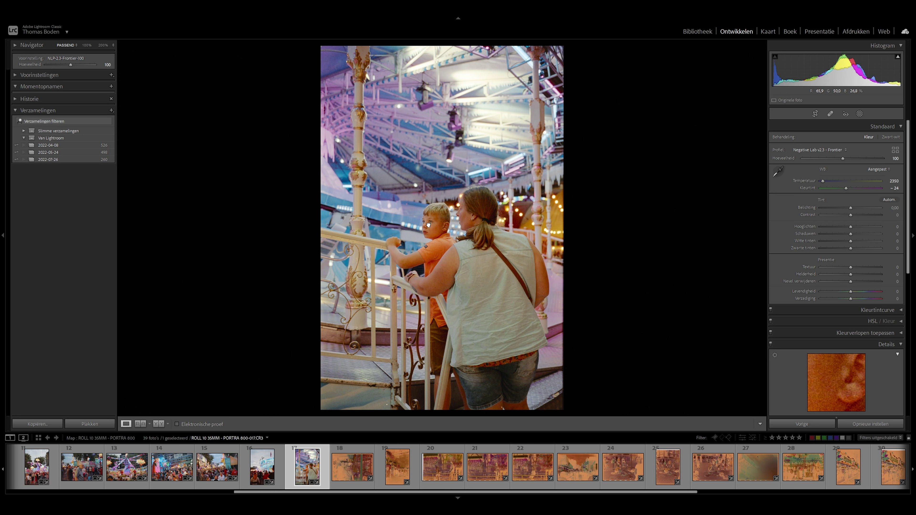
click(418, 235)
drag(373, 262, 392, 170)
drag(479, 152, 442, 247)
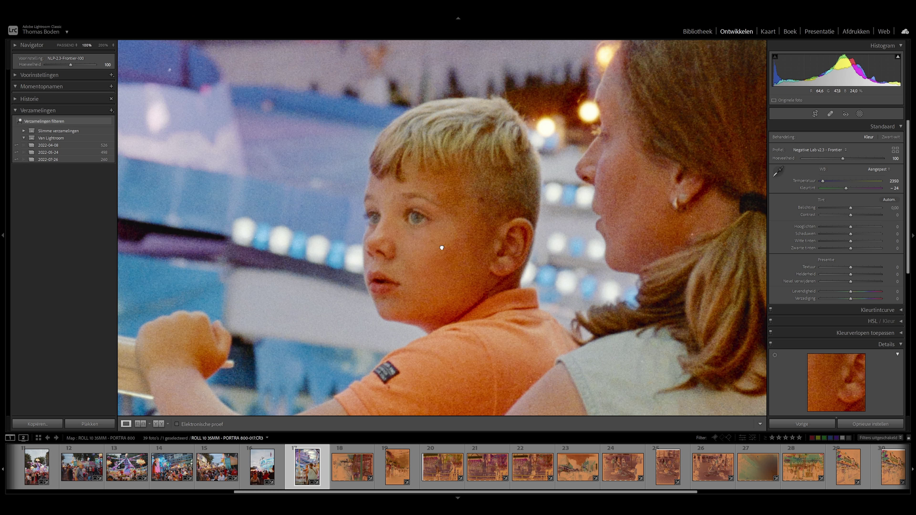
click(441, 248)
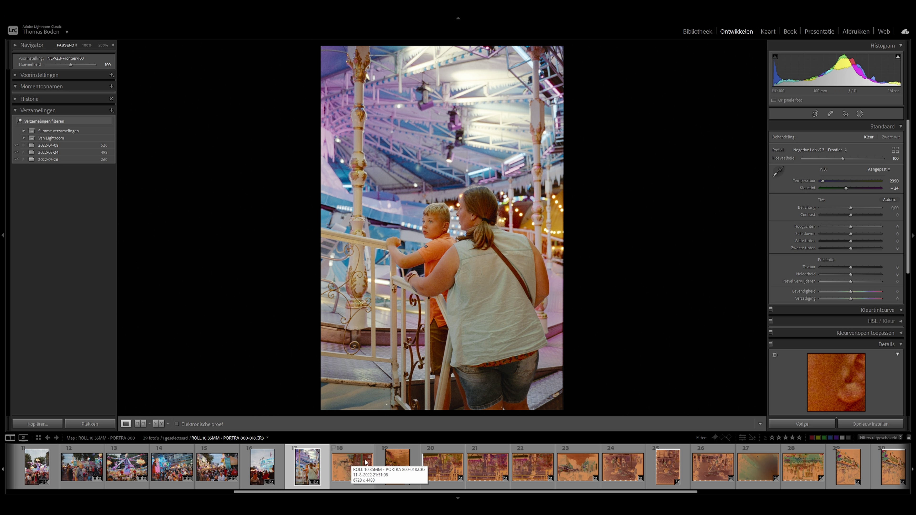
Move to the eighteenth frame (018.CR3) and sample its white balance from the film border.
click(354, 468)
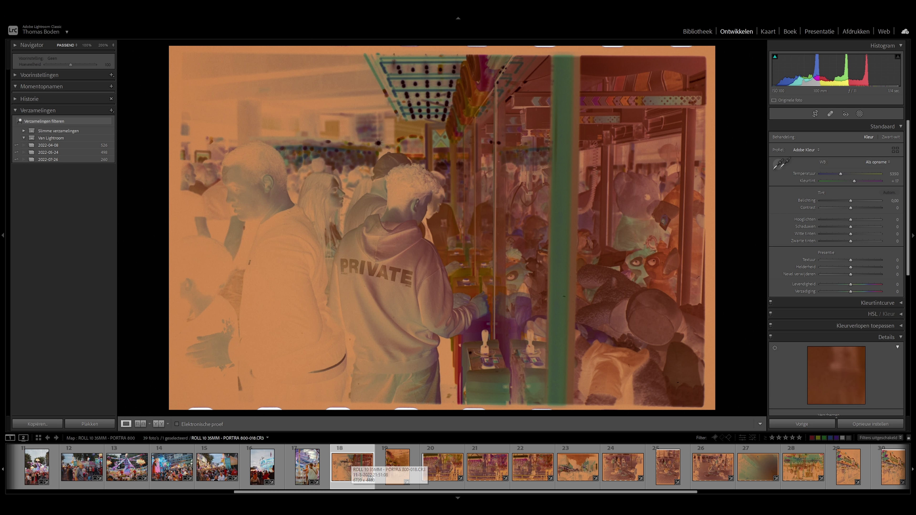
click(776, 166)
click(714, 153)
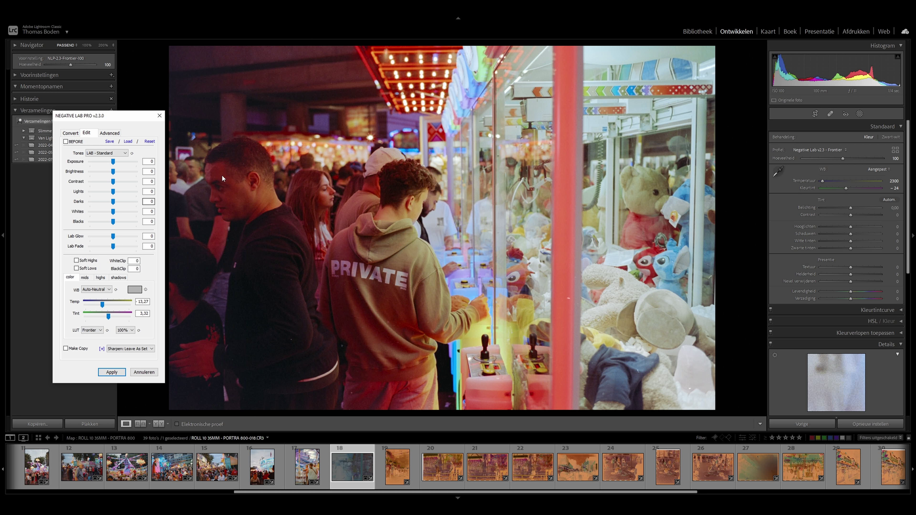
Load the saved settings on the eighteenth frame, set Exposure 1, Lights 14, Temp -7 and Tint 6, apply them, and inspect the result up close.
click(126, 142)
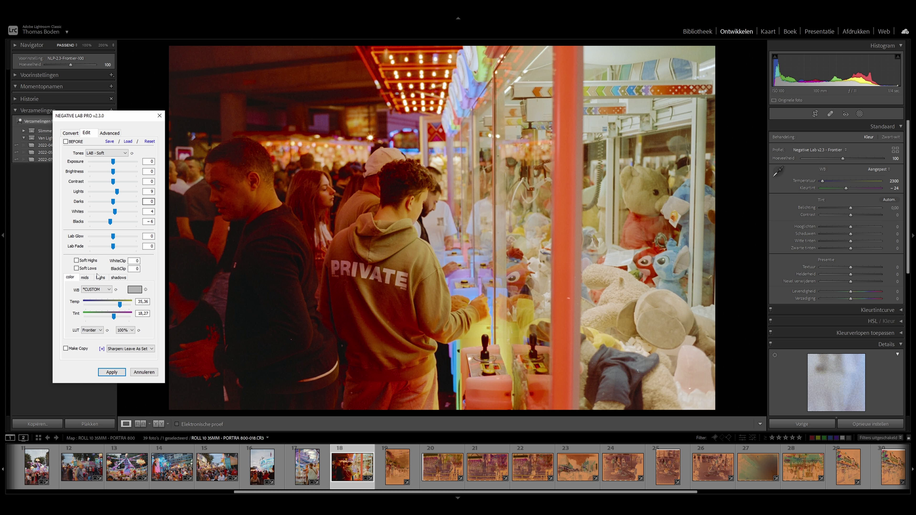
click(97, 290)
click(97, 295)
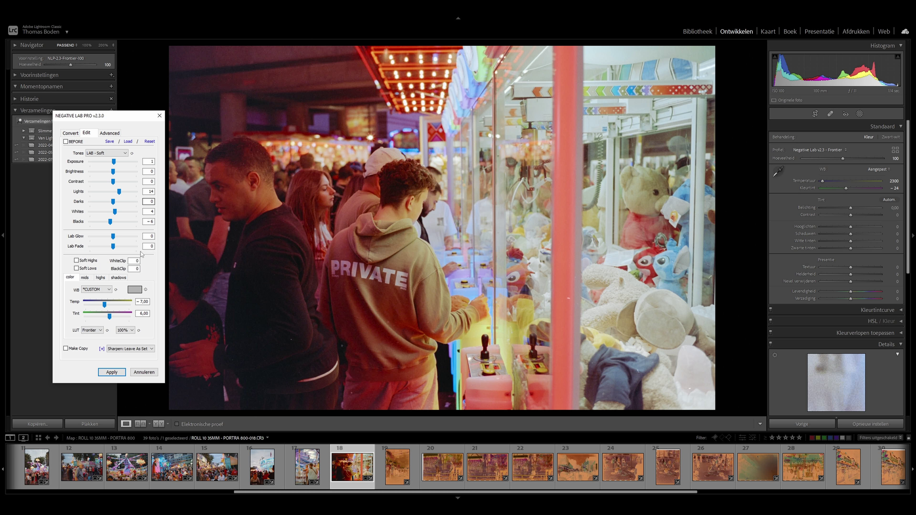
click(112, 372)
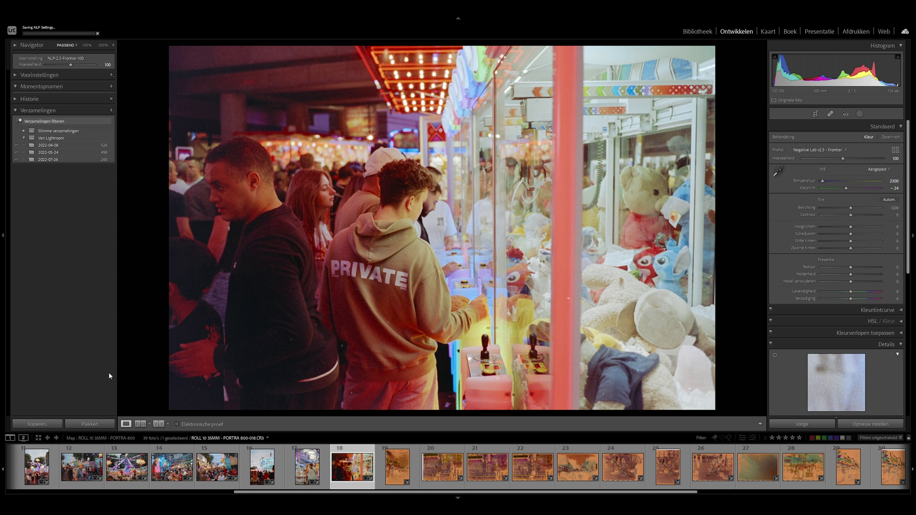
click(414, 291)
drag(424, 297, 225, 206)
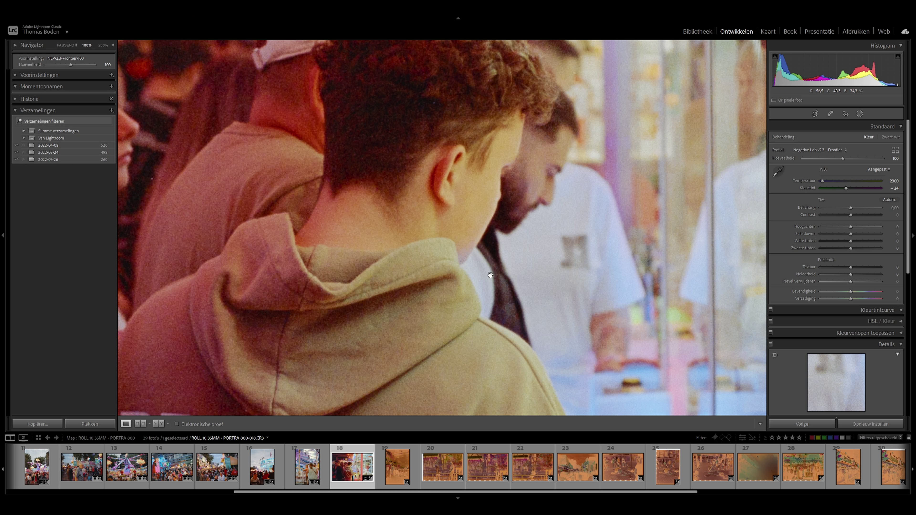
drag(723, 289, 411, 266)
click(649, 284)
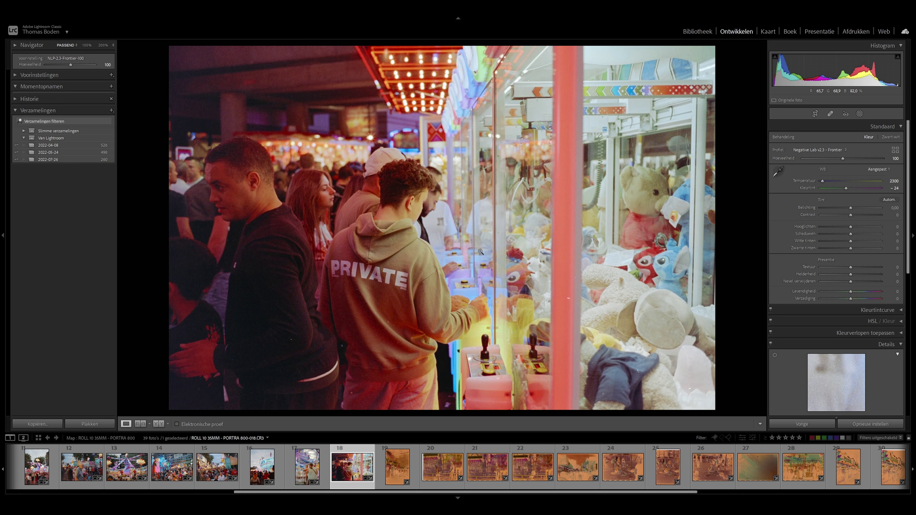
drag(586, 275, 712, 216)
Move to the nineteenth frame and open it in Negative Lab Pro for conversion.
click(400, 464)
key(ctrl+n)
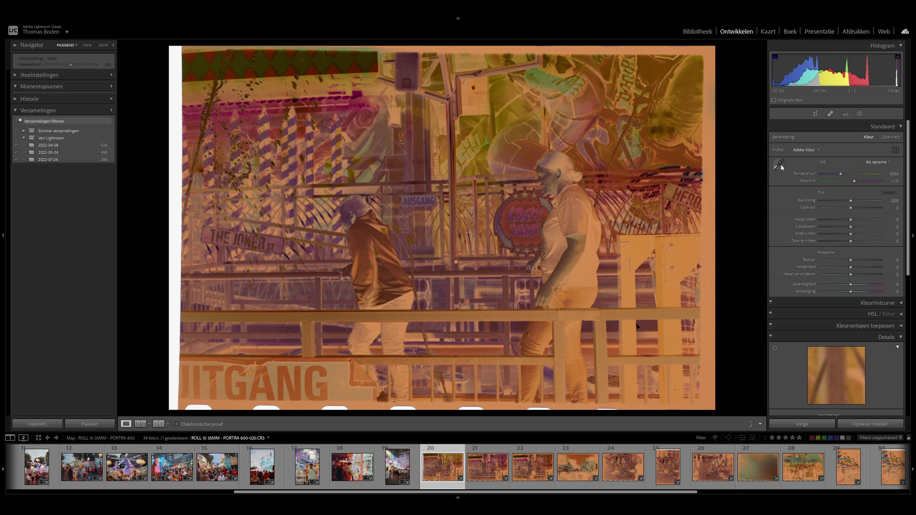
Straighten and crop the twentieth frame (020.CR3), and apply its LAB - Soft conversion with Darks -3, Temp -33 and Tint 4.
click(816, 118)
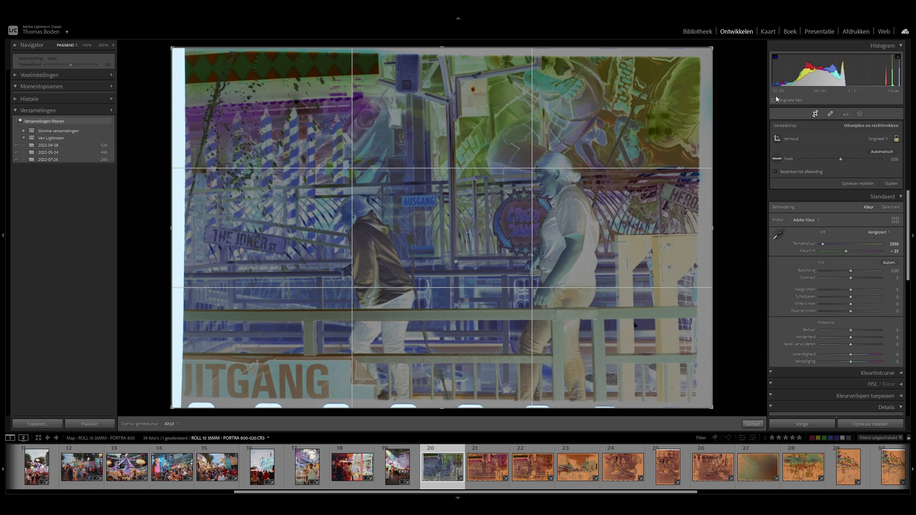
drag(708, 50, 717, 49)
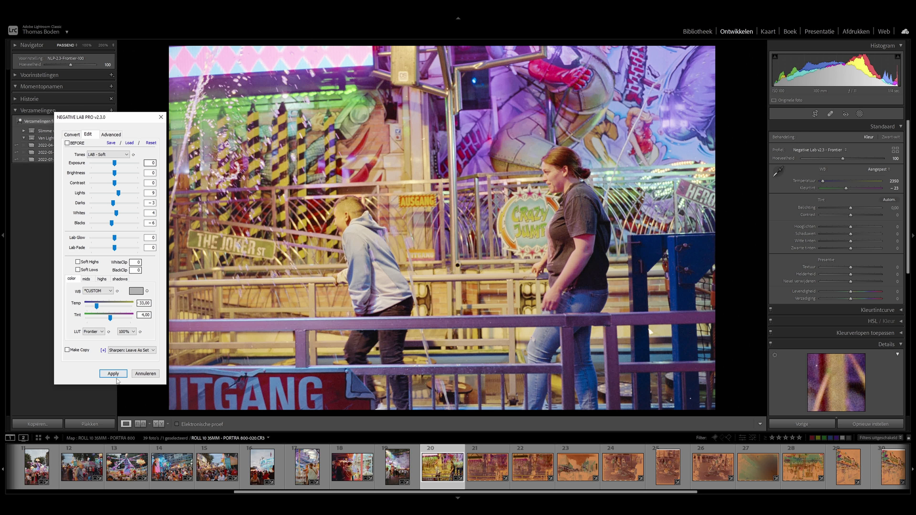
click(113, 373)
Synchronize all develop settings of the twentieth frame (020.CR3) to the twenty-first and twenty-second frames, and check the twenty-first.
click(487, 468)
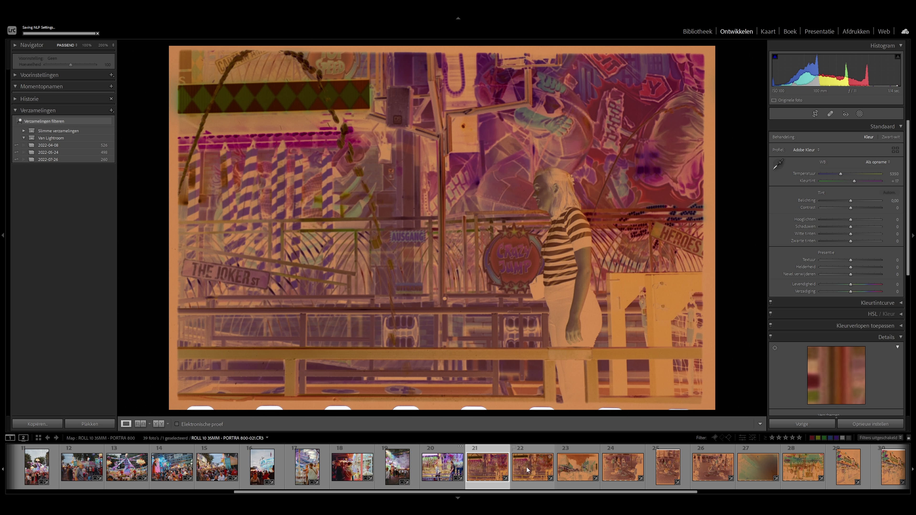
click(446, 471)
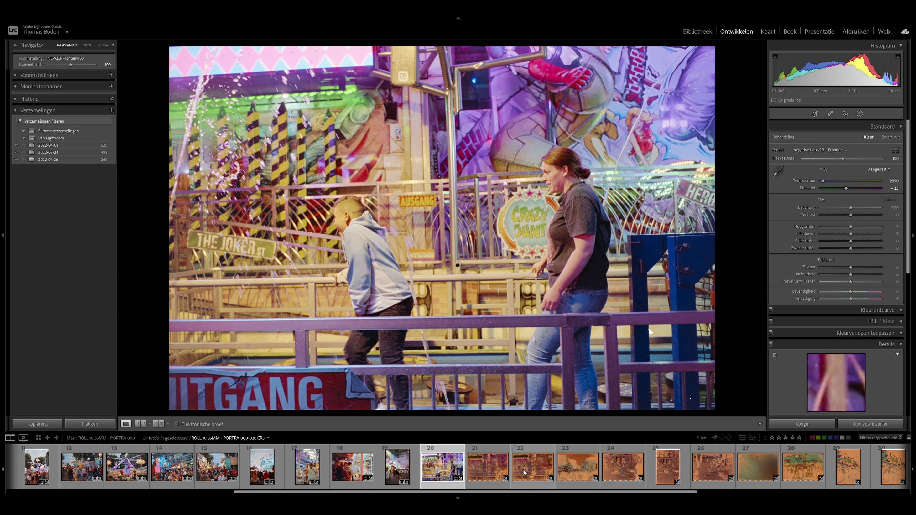
shift+click(532, 467)
click(802, 424)
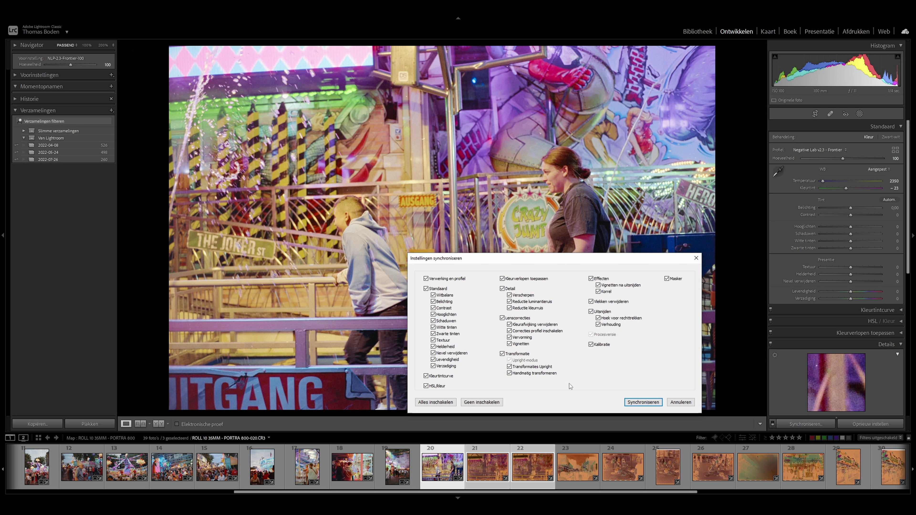
click(633, 403)
click(489, 469)
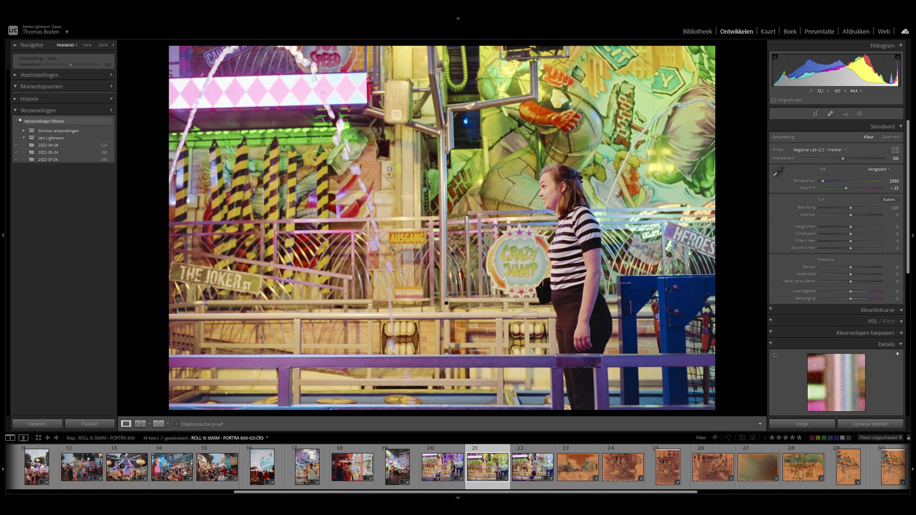
drag(550, 182, 354, 211)
click(354, 212)
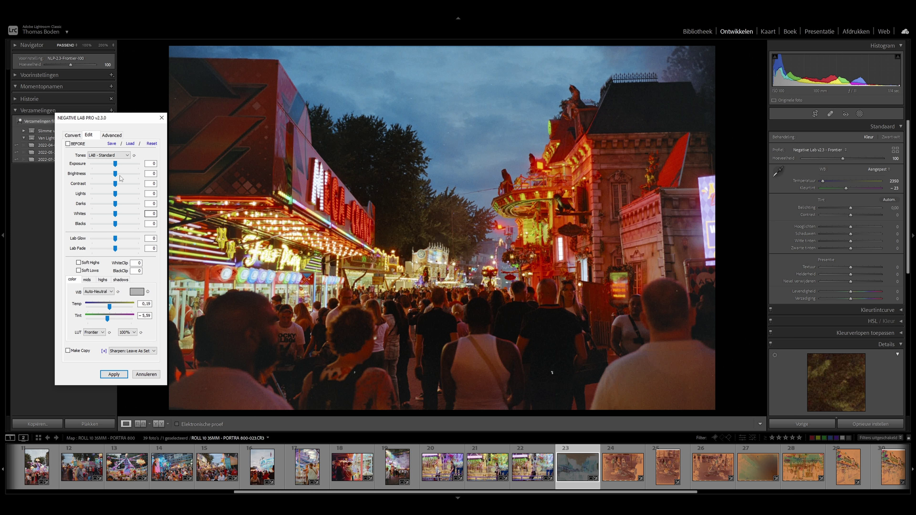
Load the saved settings on the twenty-third frame (023.CR3) and set its white balance to Auto-Neutral.
click(131, 144)
click(99, 291)
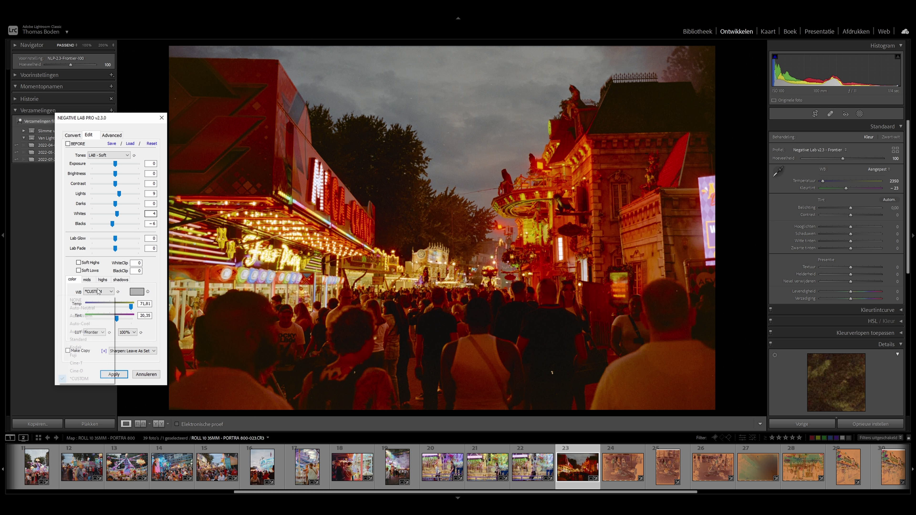
click(88, 314)
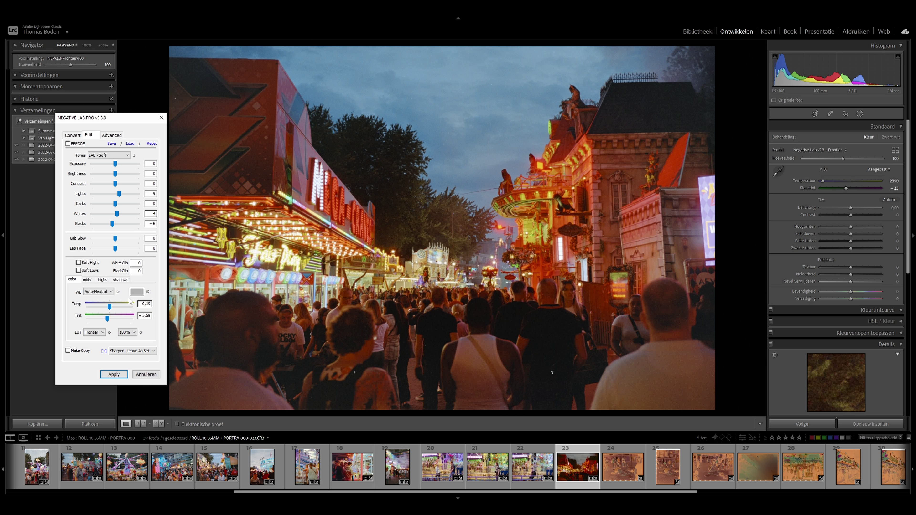
Set Temp 0, Tint -9, Exposure 6 and Lights 20 on the twenty-third frame and apply the conversion.
click(110, 308)
drag(107, 319, 107, 320)
drag(115, 164, 121, 165)
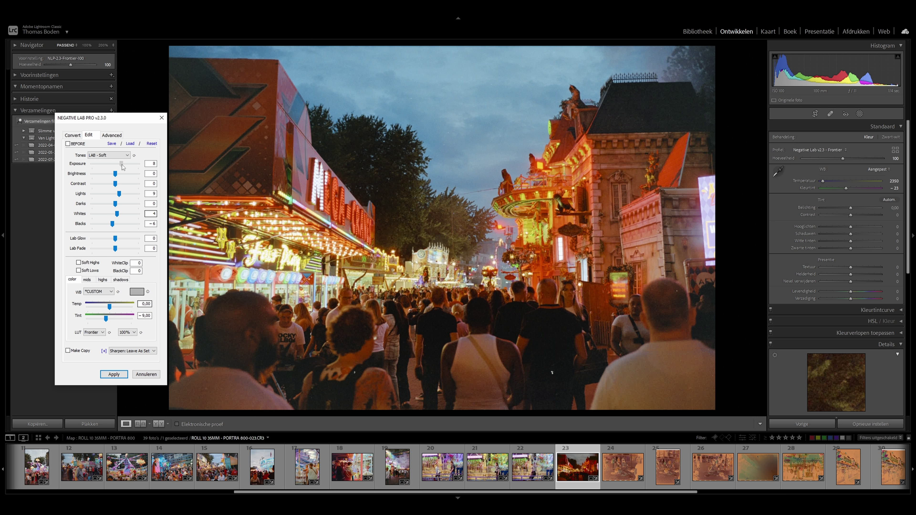
drag(119, 196, 124, 197)
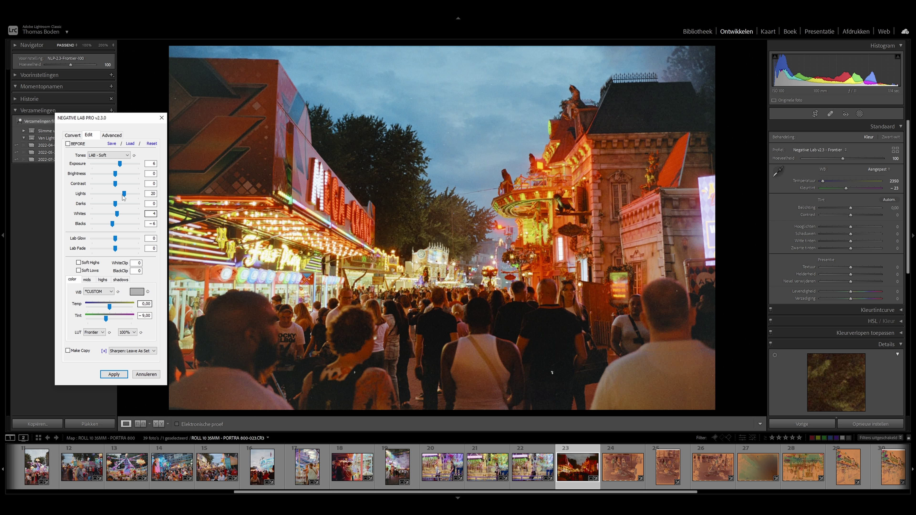
click(113, 375)
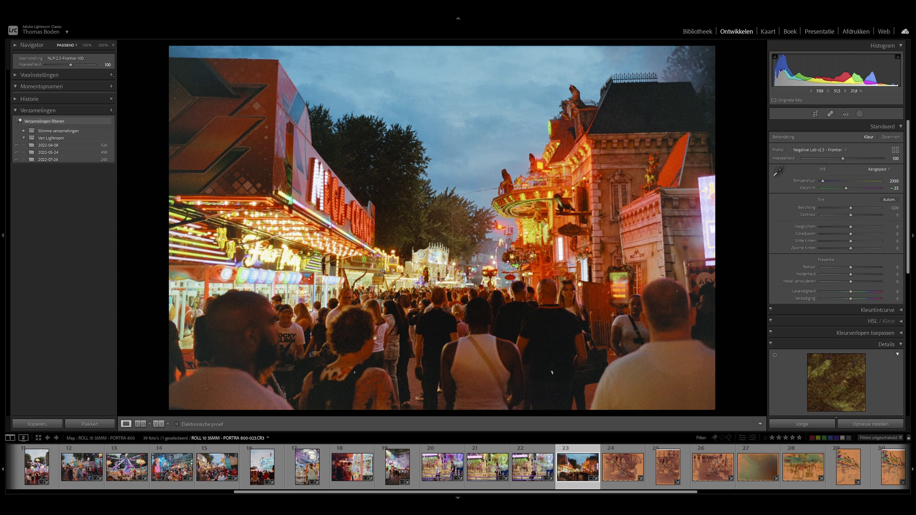
drag(494, 269, 495, 333)
Move to the twenty-fourth frame (024.CR3), crop it, and convert it with Negative Lab Pro.
key(Right)
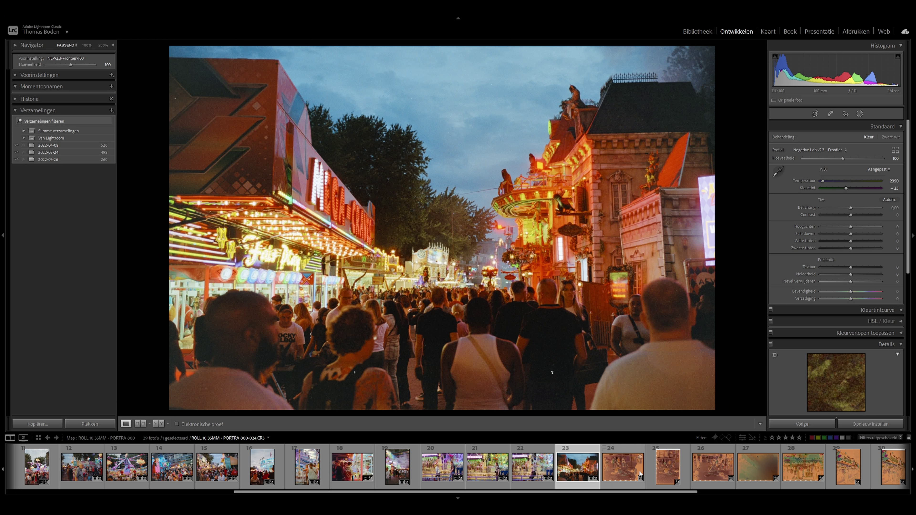
key(r)
key(d)
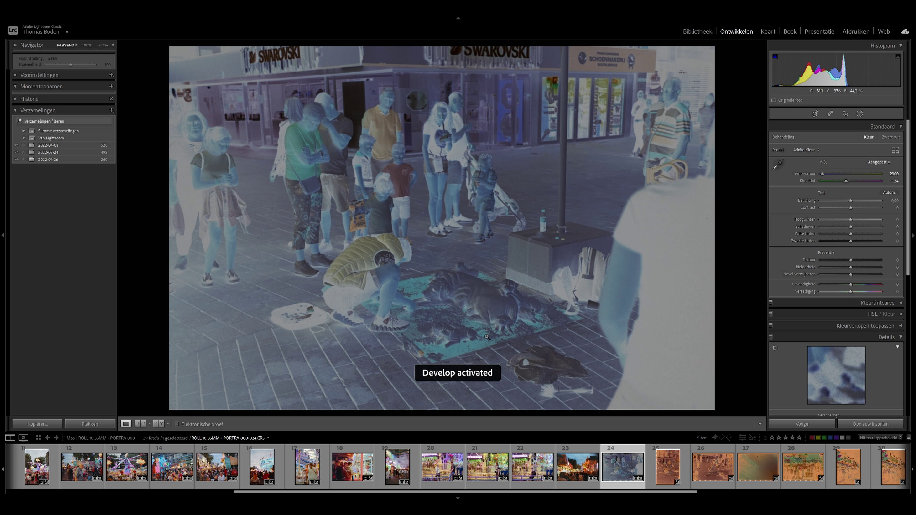
key(alt)
key(n)
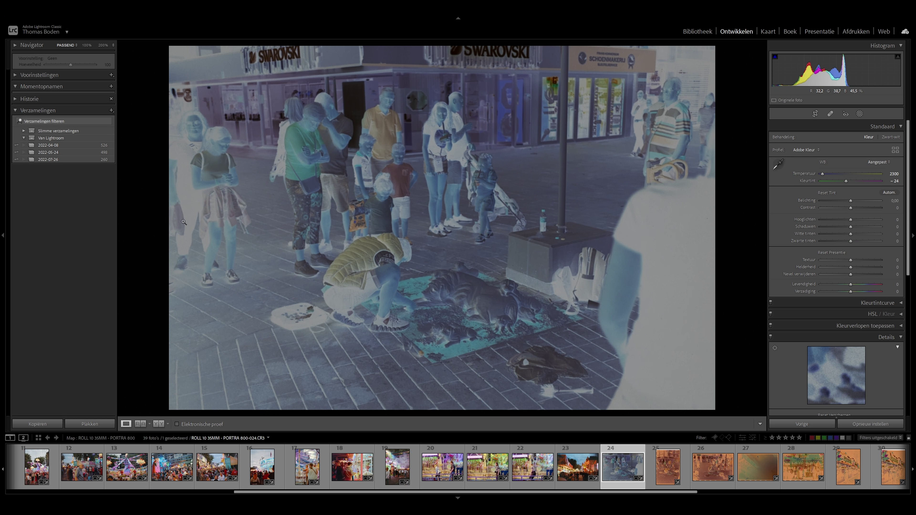
click(119, 201)
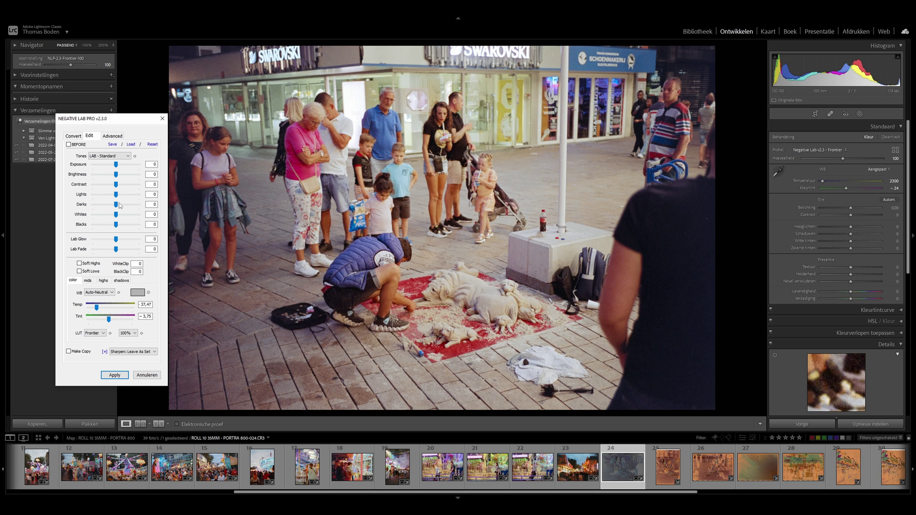
key(Return)
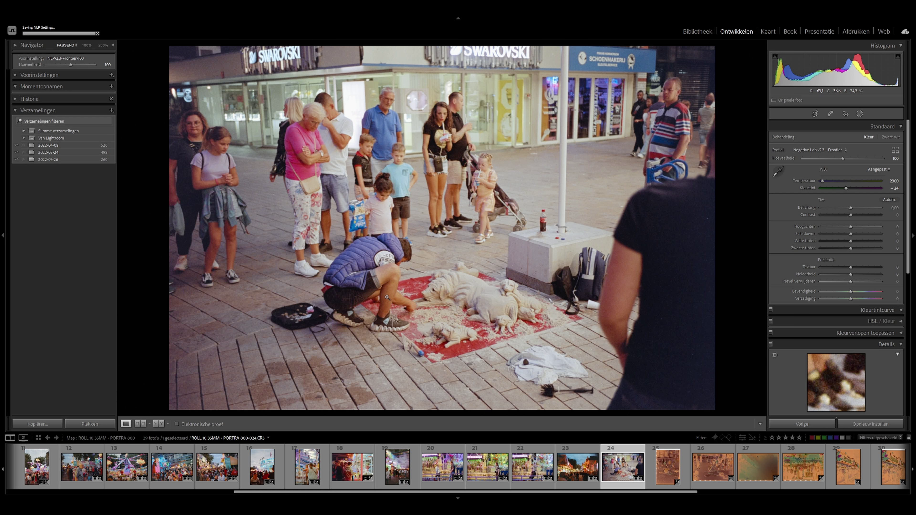
Inspect the converted twenty-fourth frame at 100%, around the crouching artist and the dog sculpture.
click(432, 303)
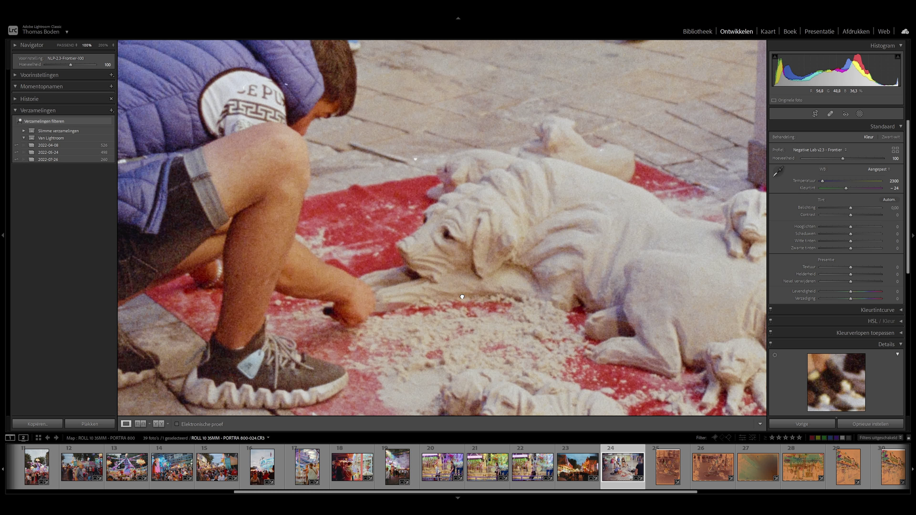
drag(561, 287, 461, 284)
drag(523, 290, 473, 295)
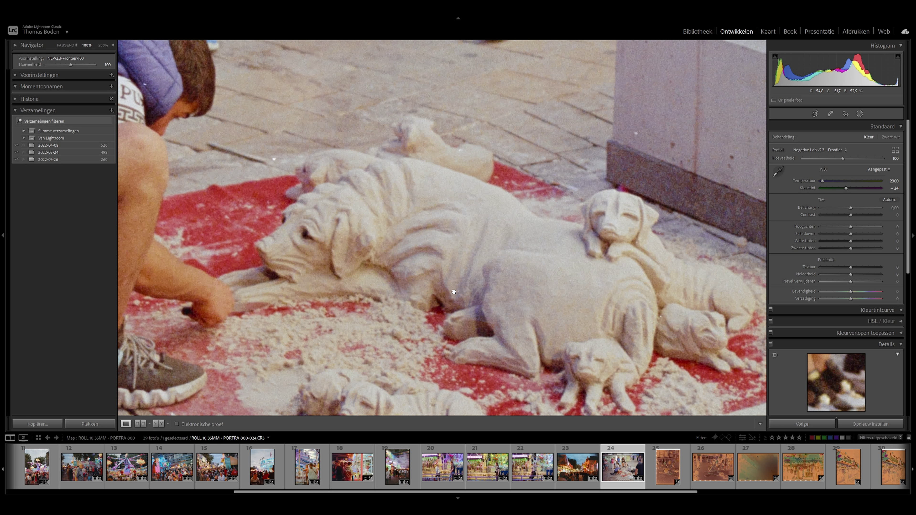
drag(421, 286, 599, 297)
drag(449, 248, 550, 323)
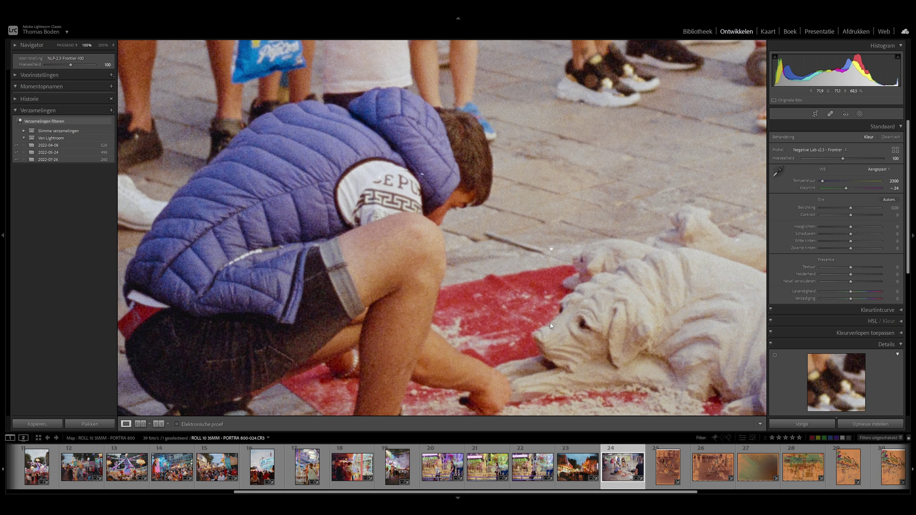
drag(622, 340, 486, 287)
click(487, 288)
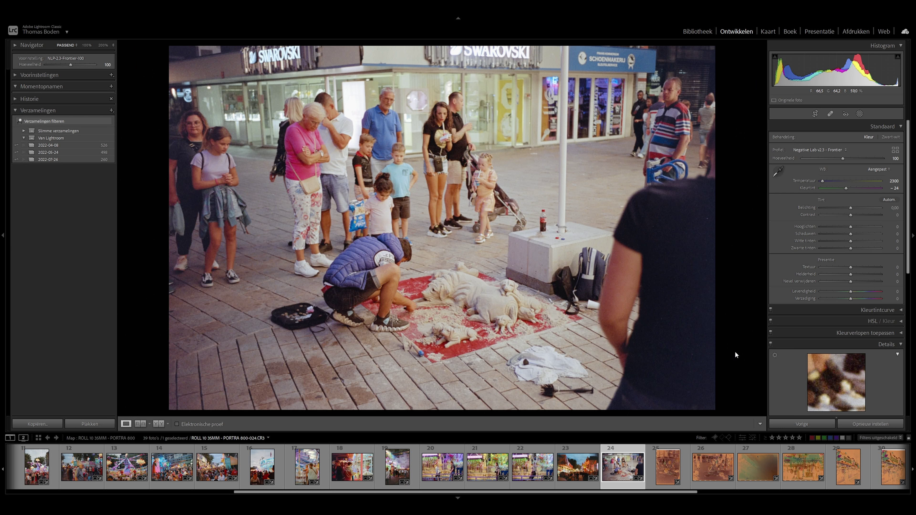
Return to the first frame (001.CR3) and set its sharpening amount to 80.
scroll(896, 372, down, 5)
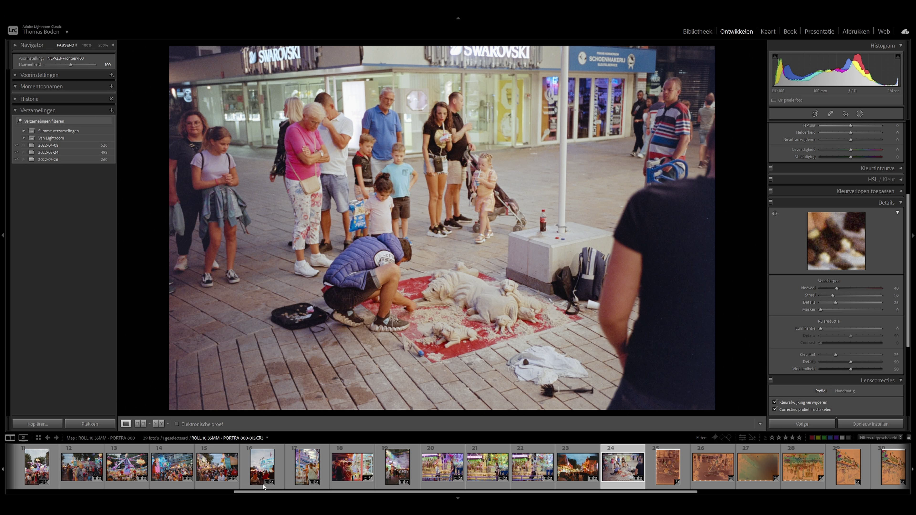
drag(281, 491, 52, 492)
click(29, 466)
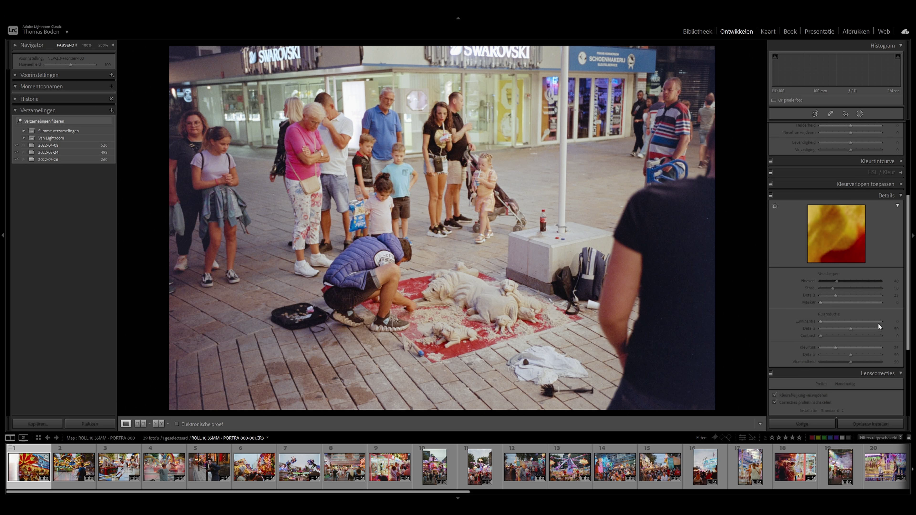
scroll(813, 341, down, 2)
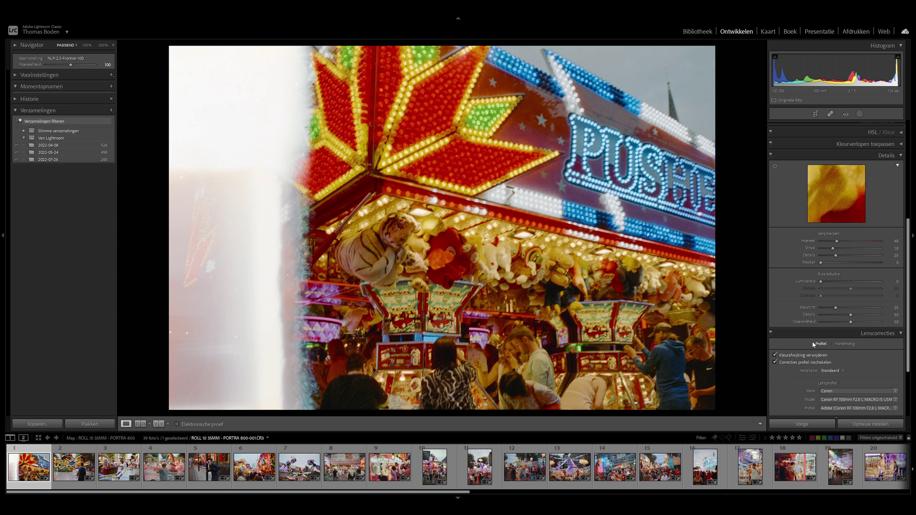
click(895, 241)
text(80)
key(Return)
Set Texture and Clarity to +10 on the first frame and recheck its sharpening settings.
click(886, 156)
click(892, 213)
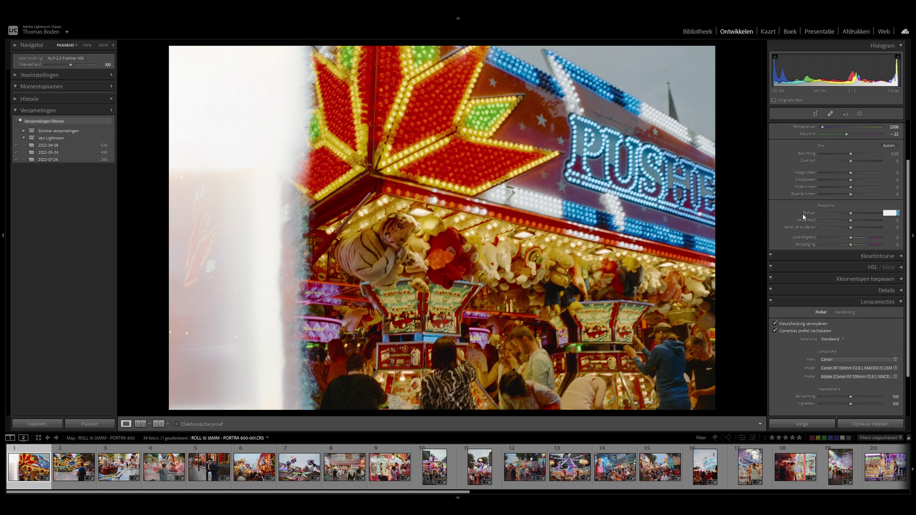
text(10)
key(Tab)
text(10)
key(Return)
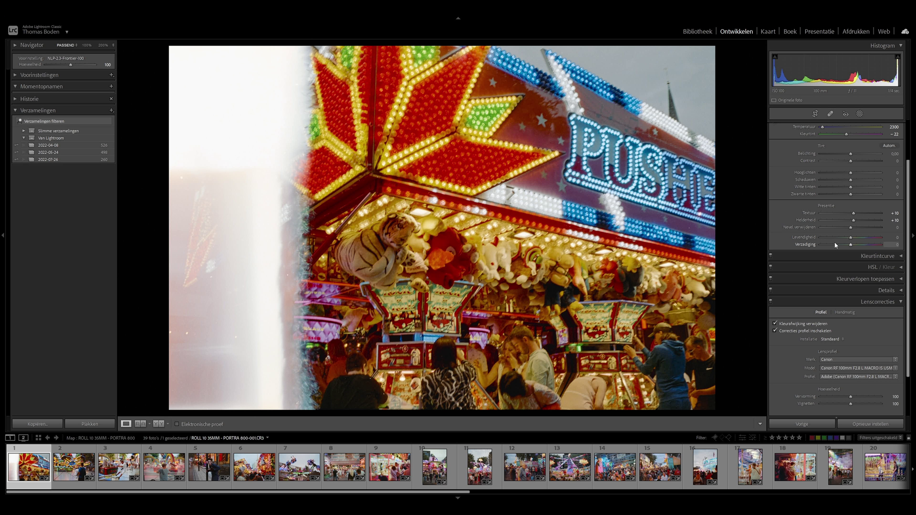
scroll(801, 248, up, 2)
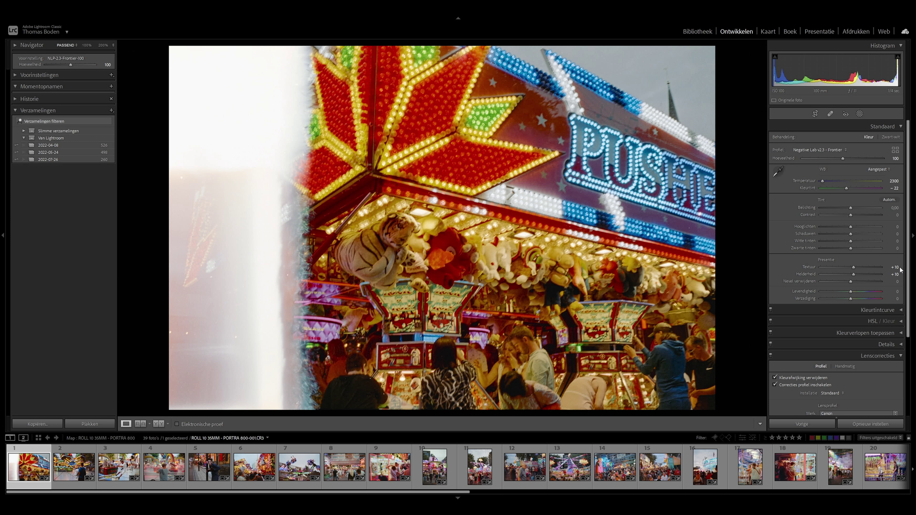
click(897, 345)
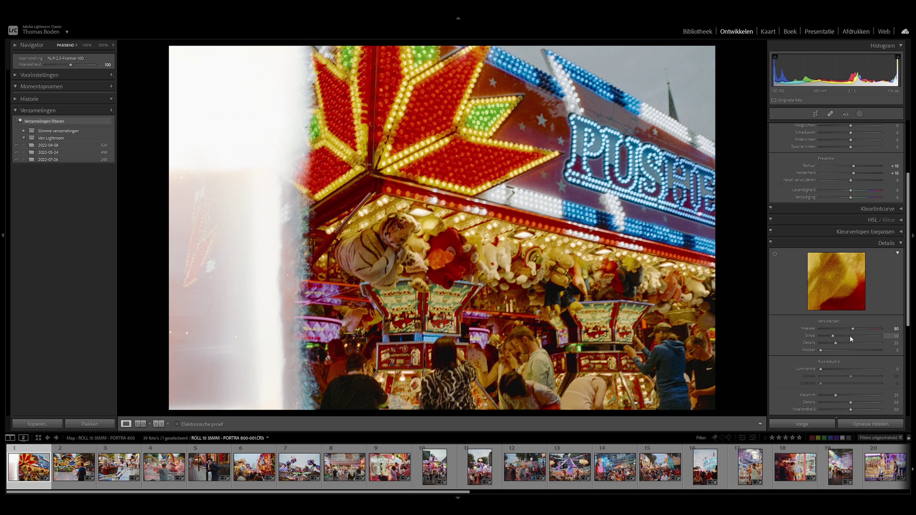
click(886, 243)
click(877, 255)
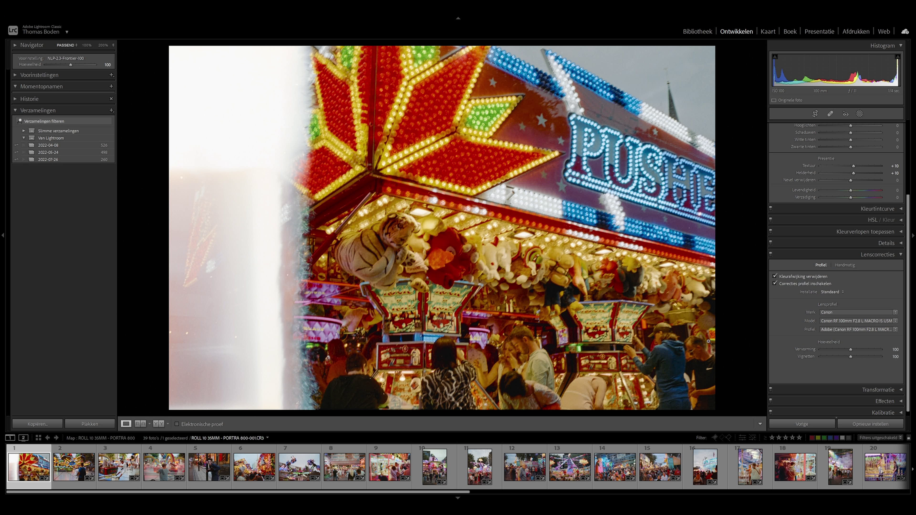
Select all photos of the roll and synchronize only Texture, Clarity and the Detail settings from the first frame.
key(ctrl+a)
click(805, 424)
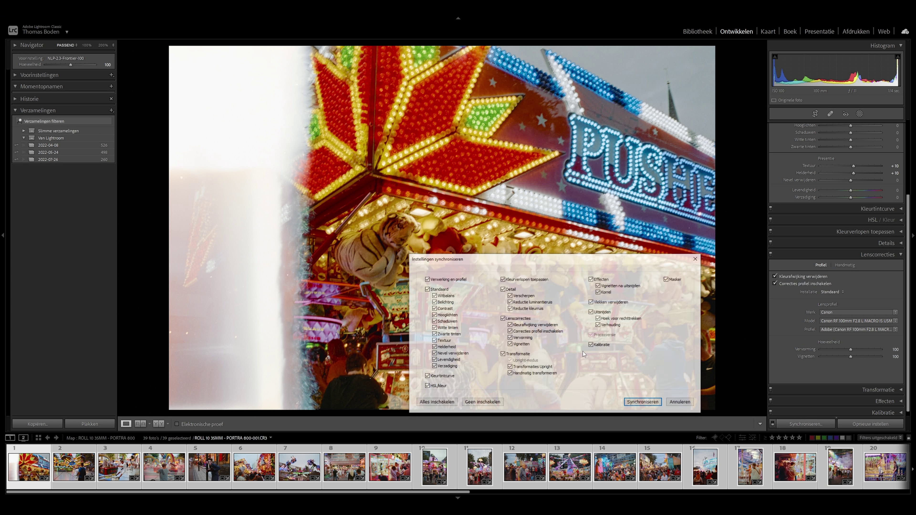
click(480, 403)
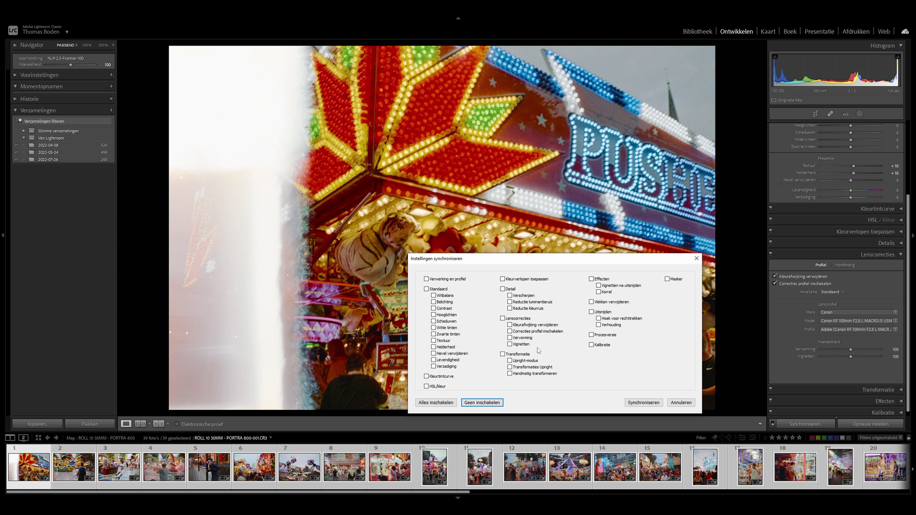
click(509, 289)
click(444, 347)
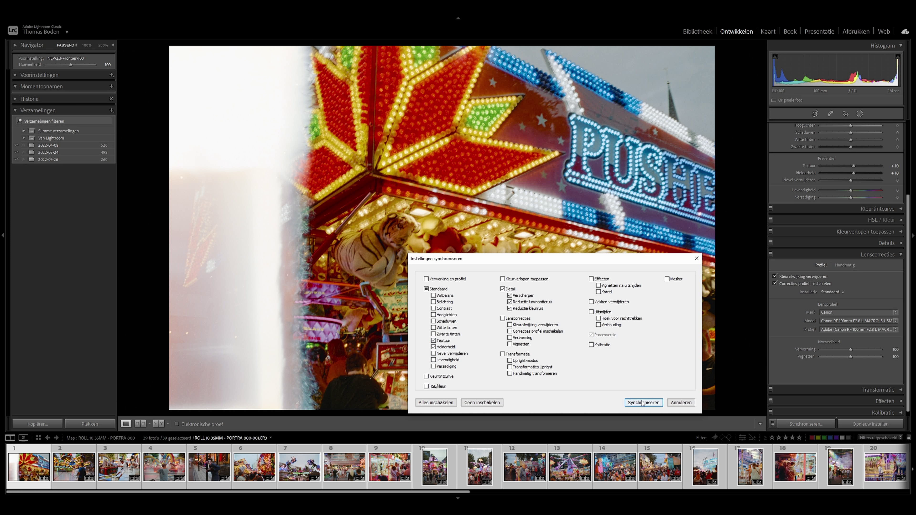
click(643, 402)
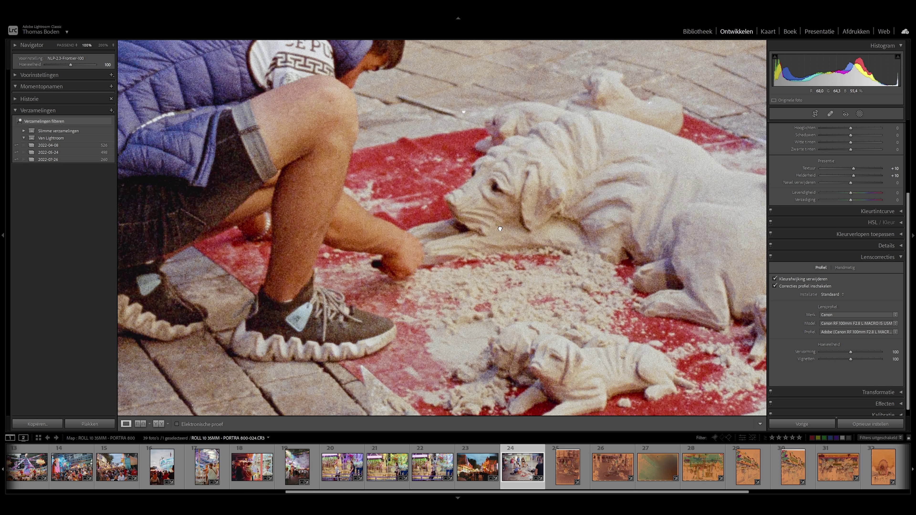
Examine the grain and sharpness of the twenty-fourth frame at 100% around the sculpture and artist.
drag(560, 239, 488, 260)
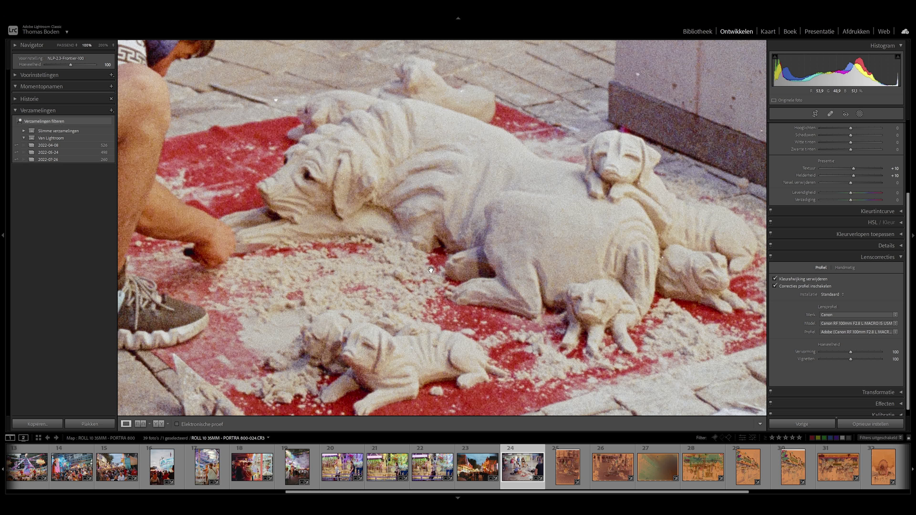
drag(366, 278, 429, 307)
drag(381, 273, 485, 308)
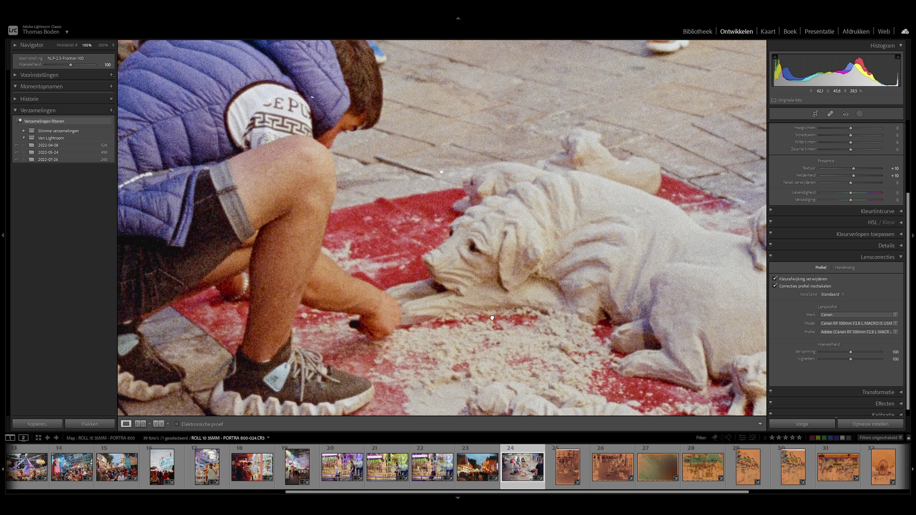
click(380, 236)
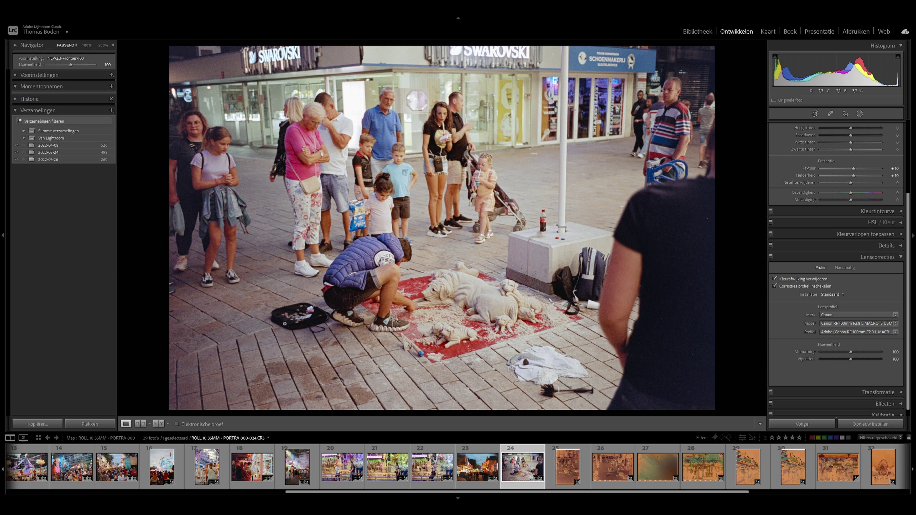
click(301, 313)
click(447, 287)
Fine-tune the twenty-fourth frame's colour temperature to -35 in Negative Lab Pro and apply the edit.
key(ctrl+n)
drag(98, 304, 99, 309)
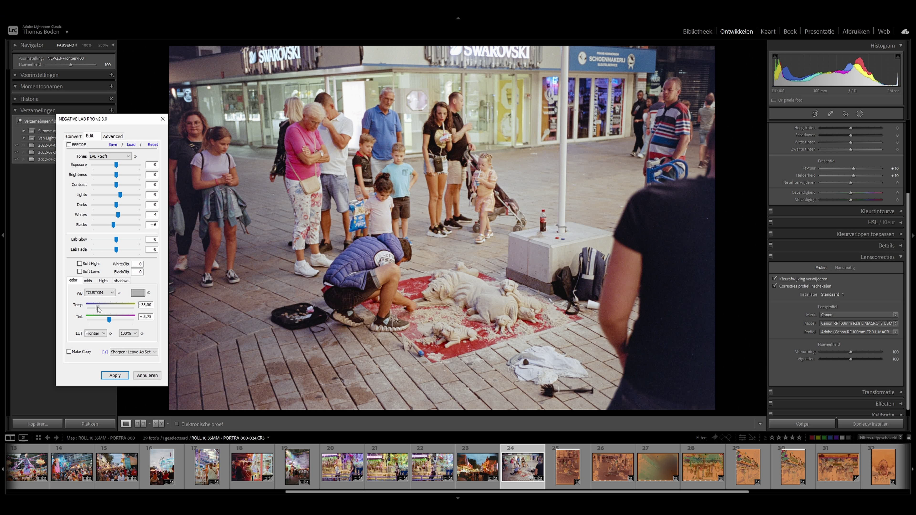
click(115, 376)
Examine the twenty-fourth frame at 100% around the children, the artist and the pavement, and return to the full view.
click(391, 204)
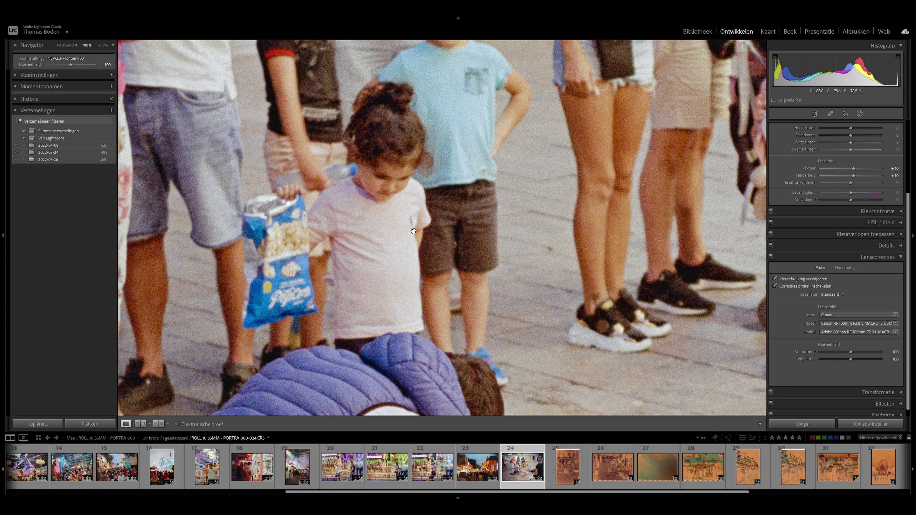
drag(419, 275, 502, 267)
drag(658, 274, 581, 240)
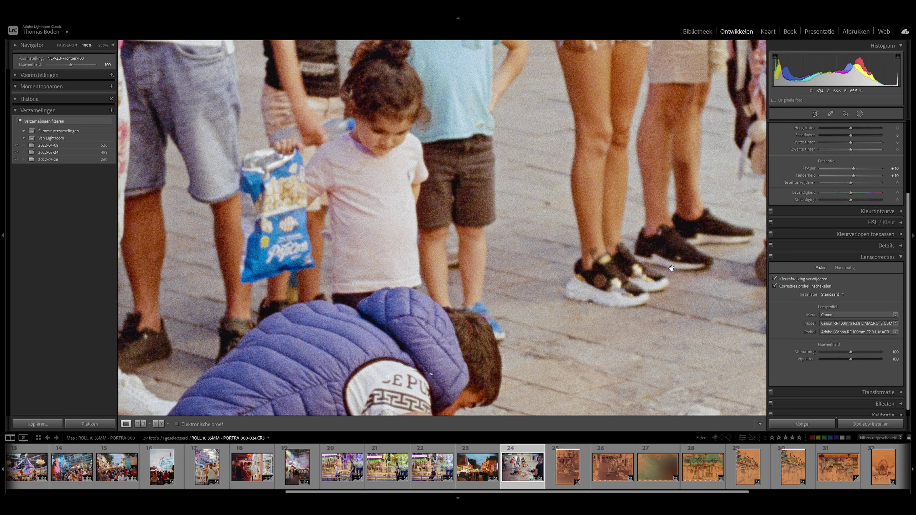
drag(671, 268, 548, 196)
drag(472, 306, 469, 206)
click(419, 286)
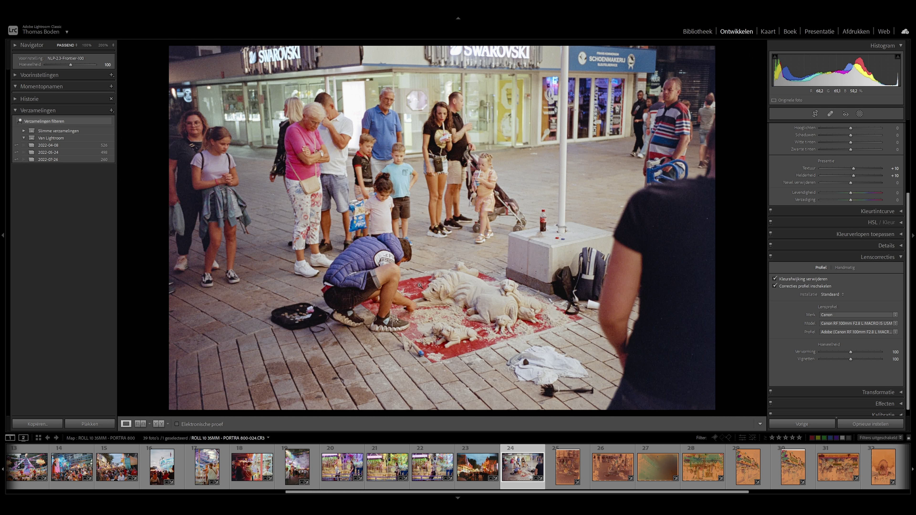
click(367, 201)
click(552, 264)
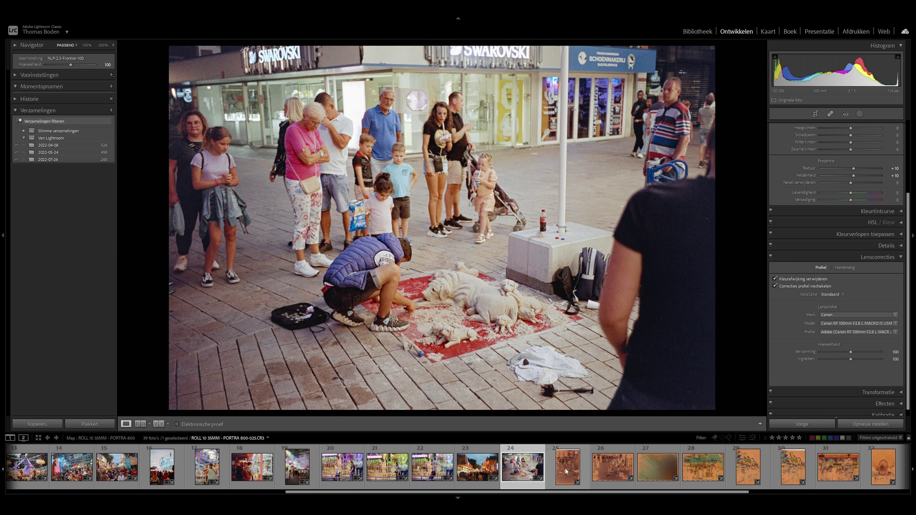
Open frame 25 and set its white balance by sampling the unexposed film border.
click(567, 466)
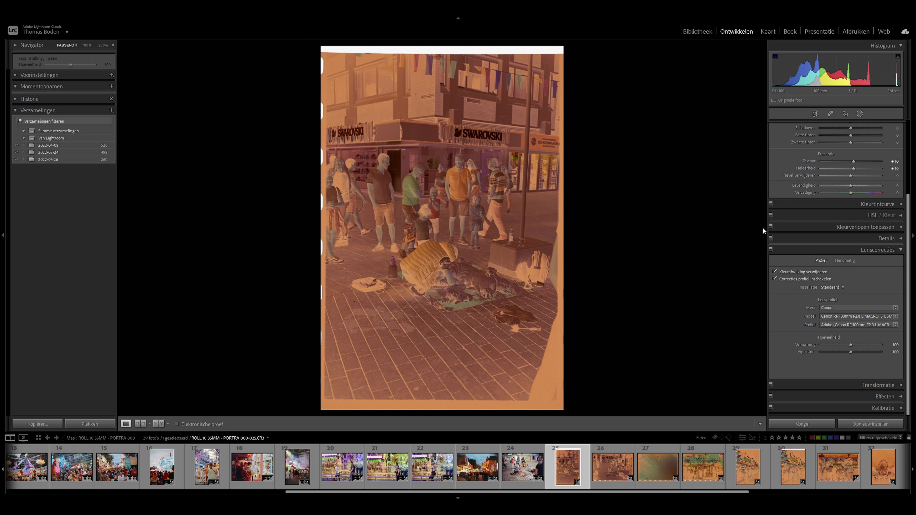
scroll(807, 244, up, 3)
click(777, 164)
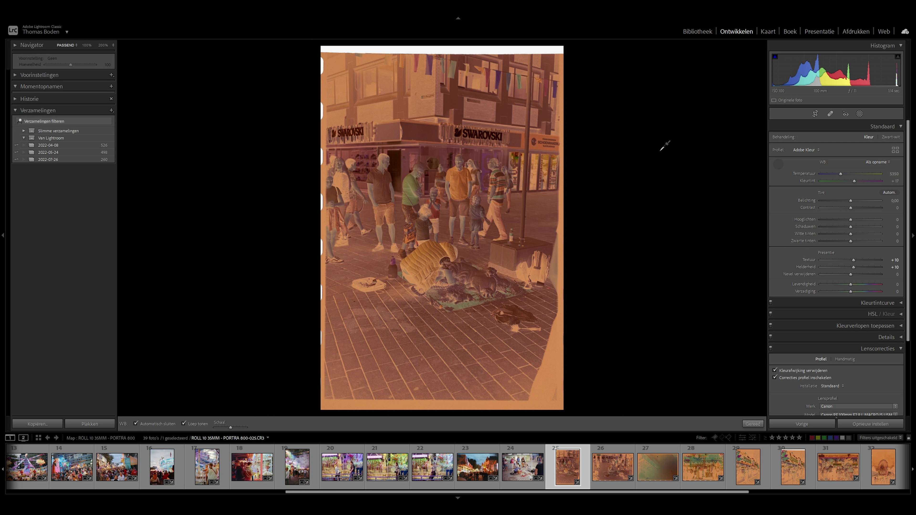
click(562, 159)
Crop frame 25 inside the film borders and straighten it by about -0.49 degrees.
key(r)
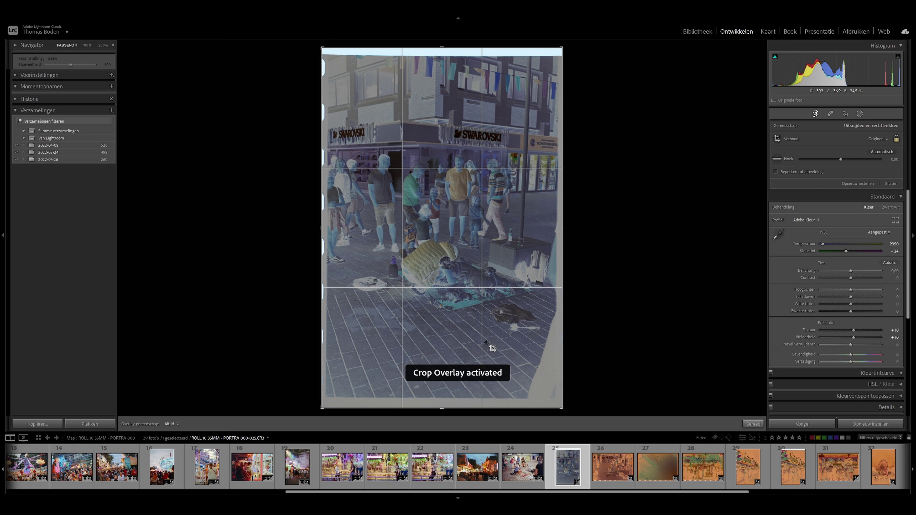
drag(470, 48, 470, 53)
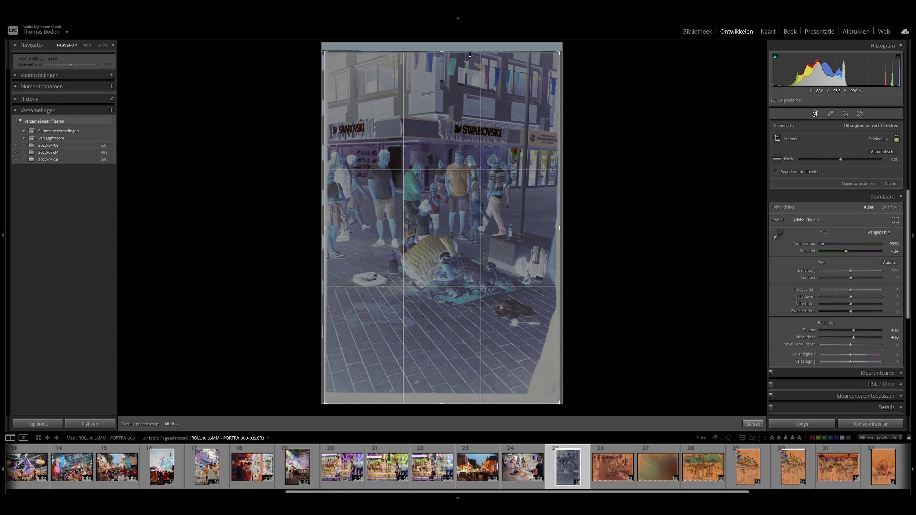
drag(439, 394, 435, 395)
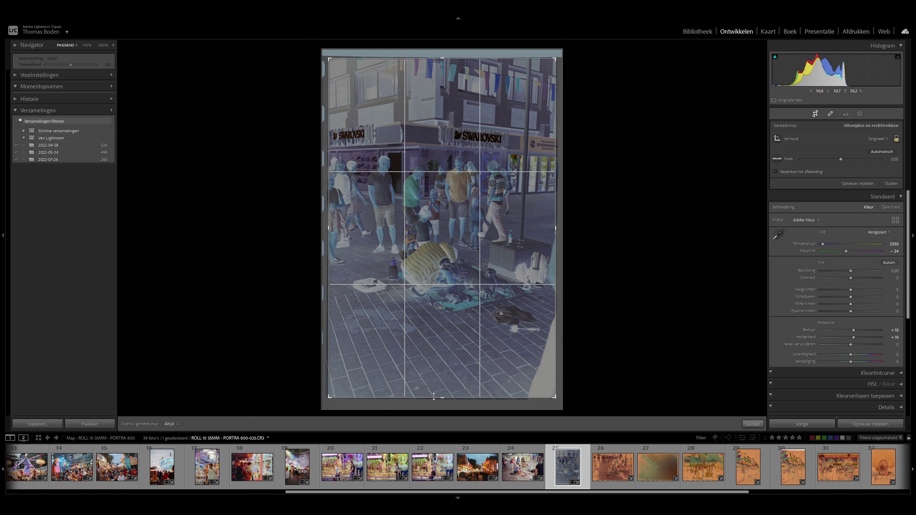
drag(568, 408, 561, 401)
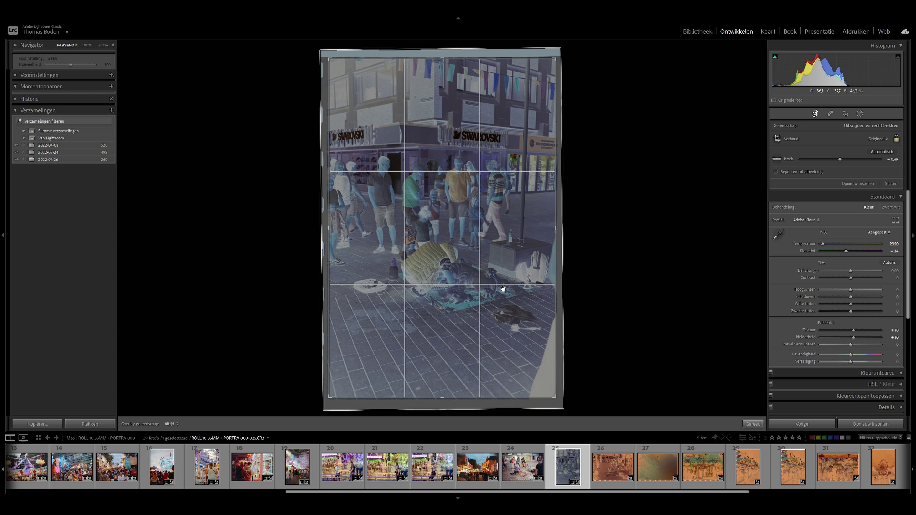
drag(503, 288, 503, 287)
key(d)
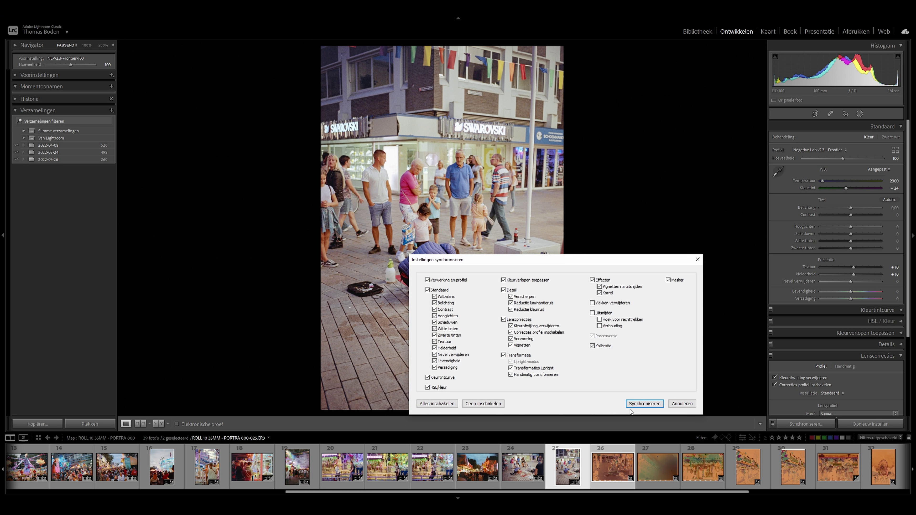
Synchronize the converted settings of frame 25 to frame 26 without the crop, and crop frame 26 inside its film borders.
click(644, 404)
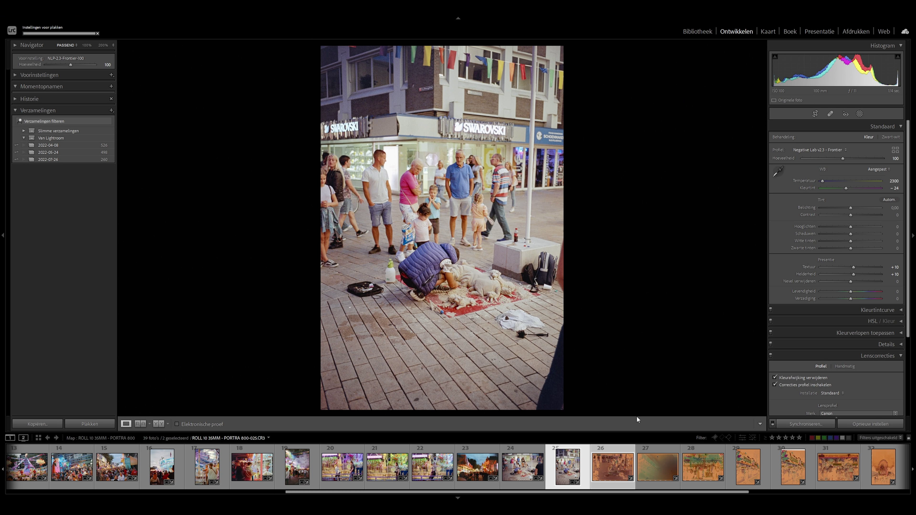
click(615, 467)
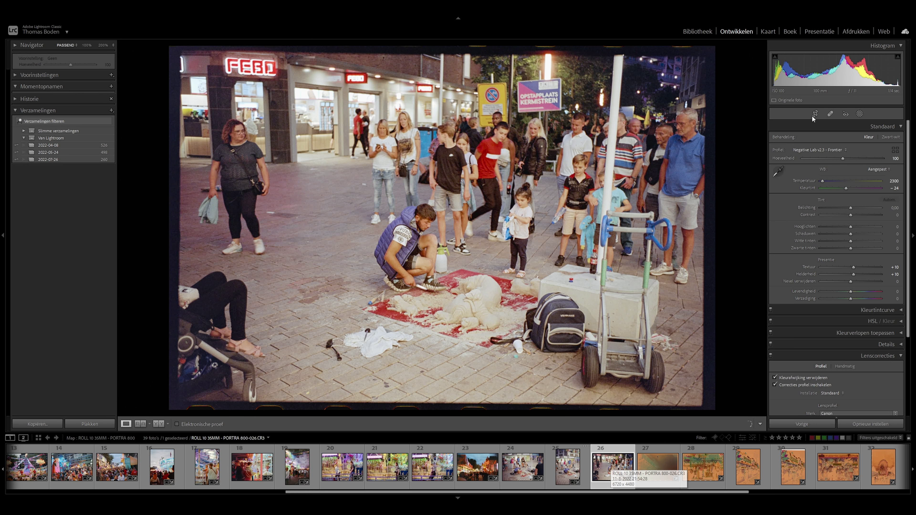
click(812, 115)
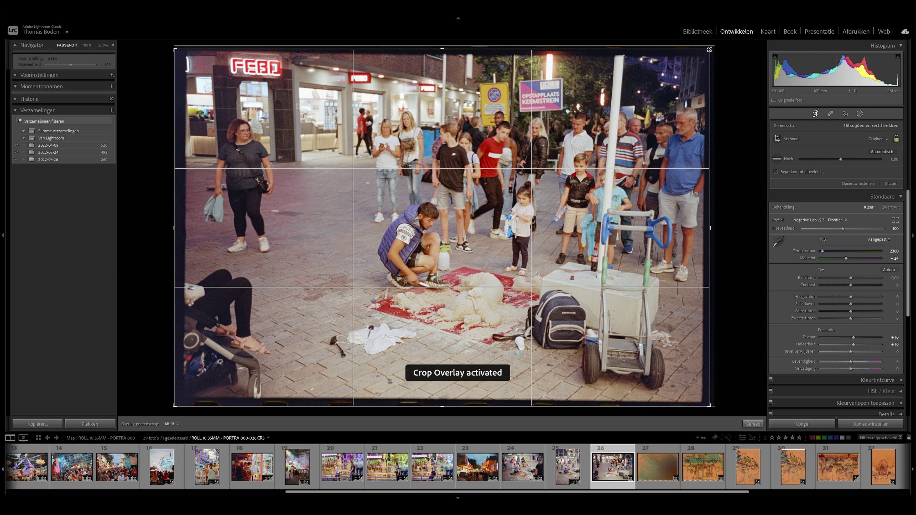
drag(707, 52, 707, 56)
drag(546, 395, 476, 381)
key(d)
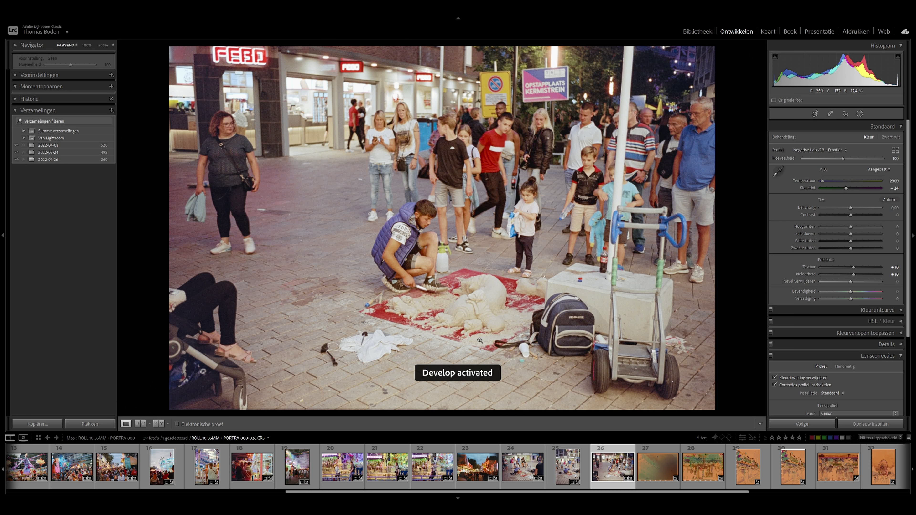
Examine the grain and sharpness of frame 26 at 100% around the girl, the artist and the sand sculpture.
click(574, 211)
drag(391, 237, 489, 255)
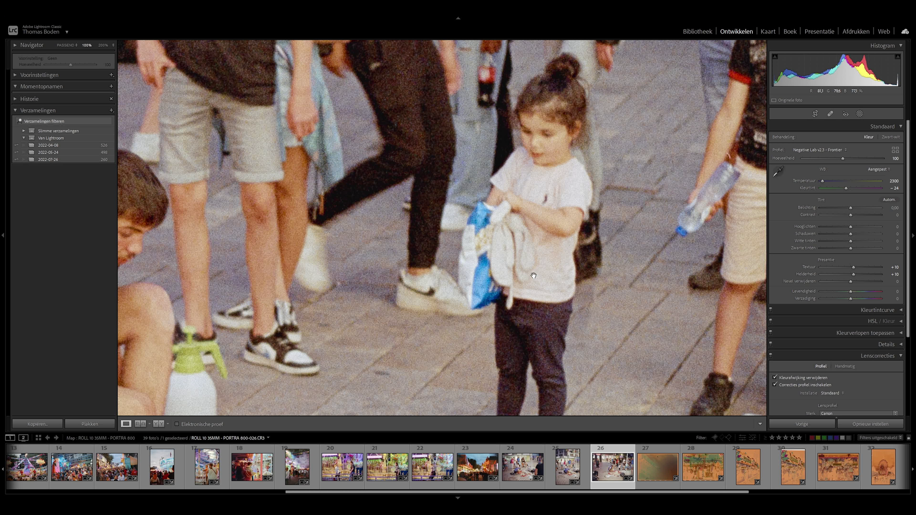
drag(518, 344, 531, 243)
click(494, 329)
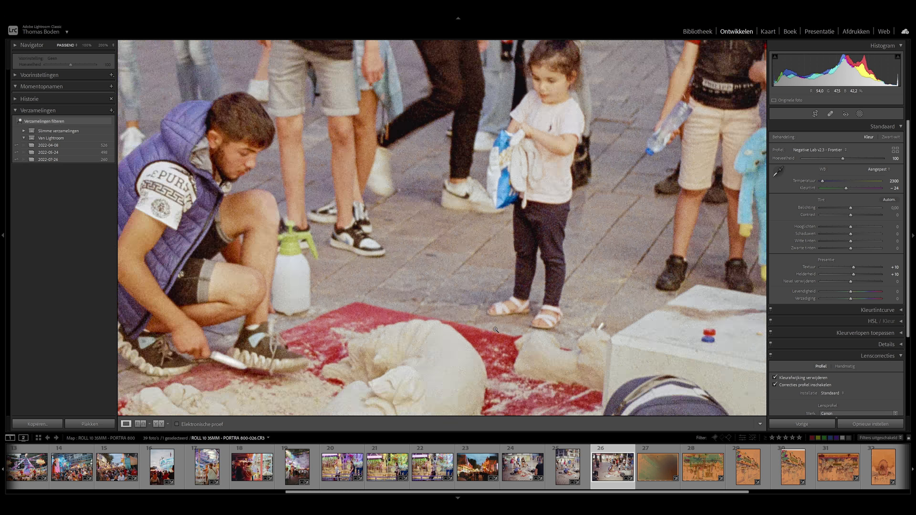
Set the white balance of frame 27 from the film border and crop the frame to exclude the borders and sprocket holes.
click(658, 467)
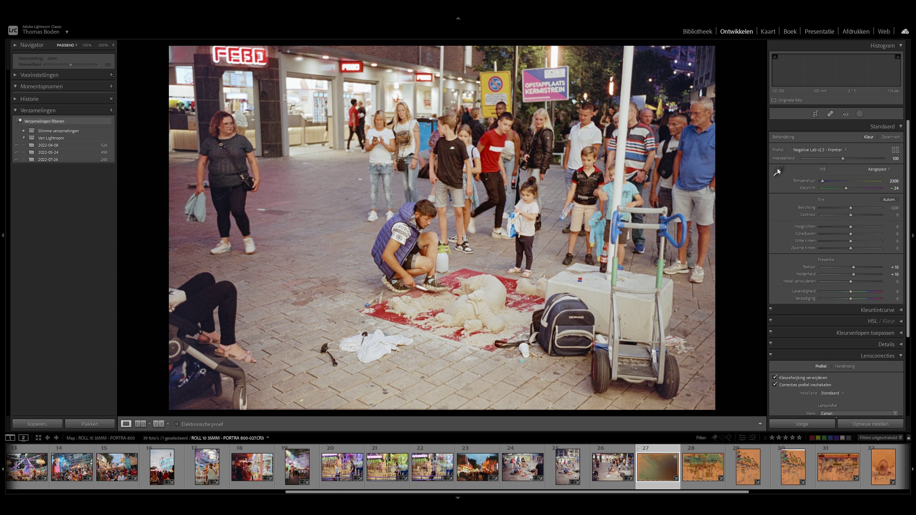
click(778, 165)
click(706, 157)
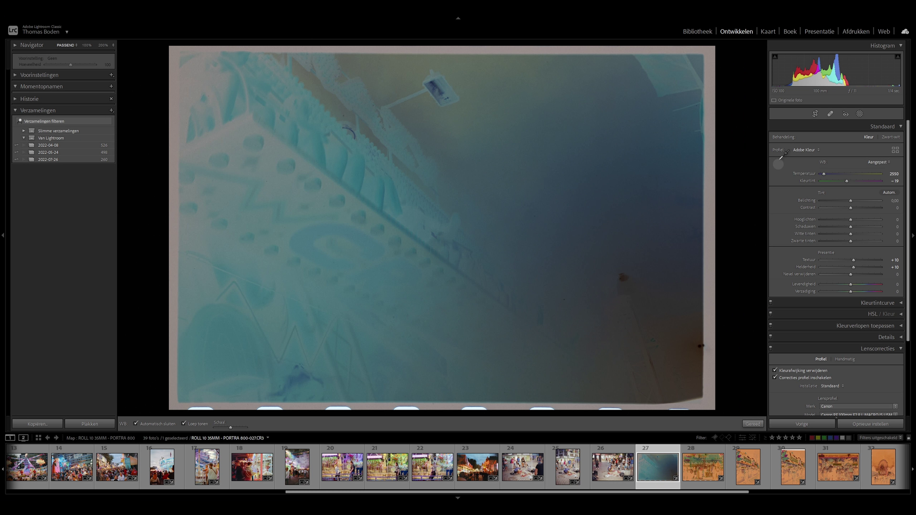
click(814, 113)
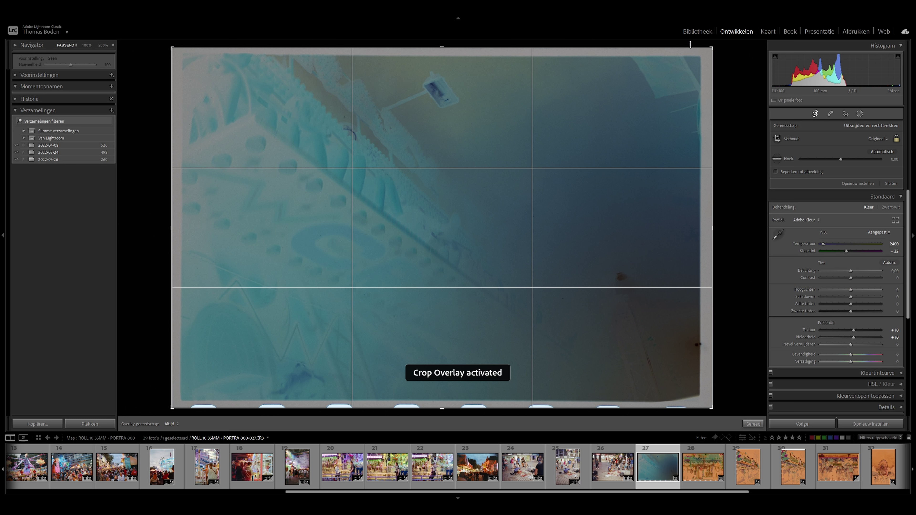
drag(715, 46, 706, 51)
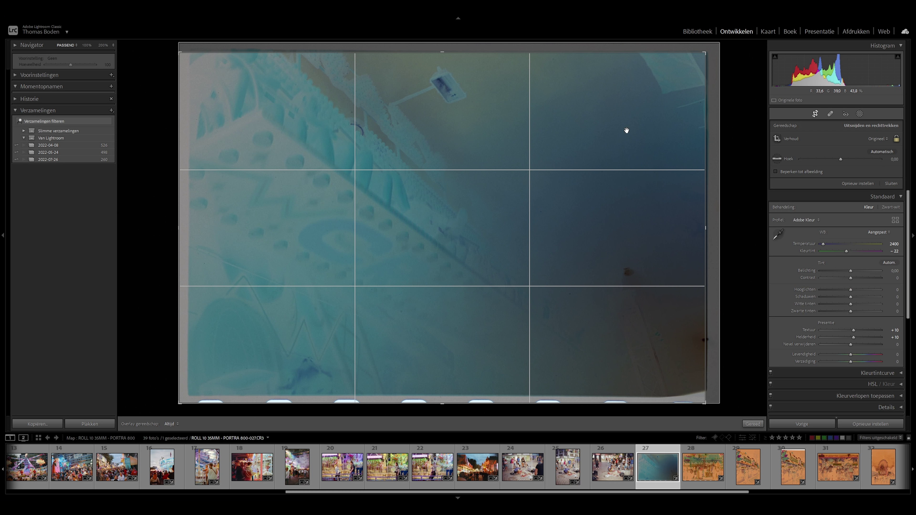
drag(177, 404, 188, 403)
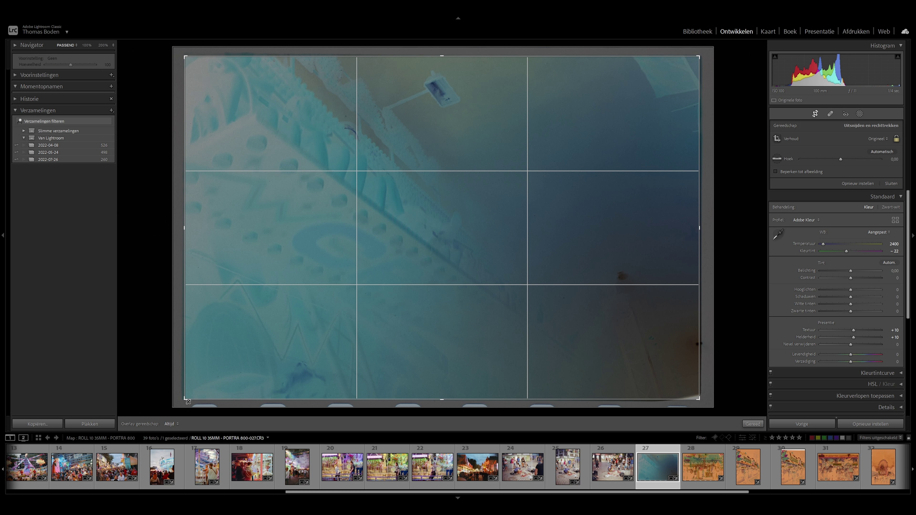
key(d)
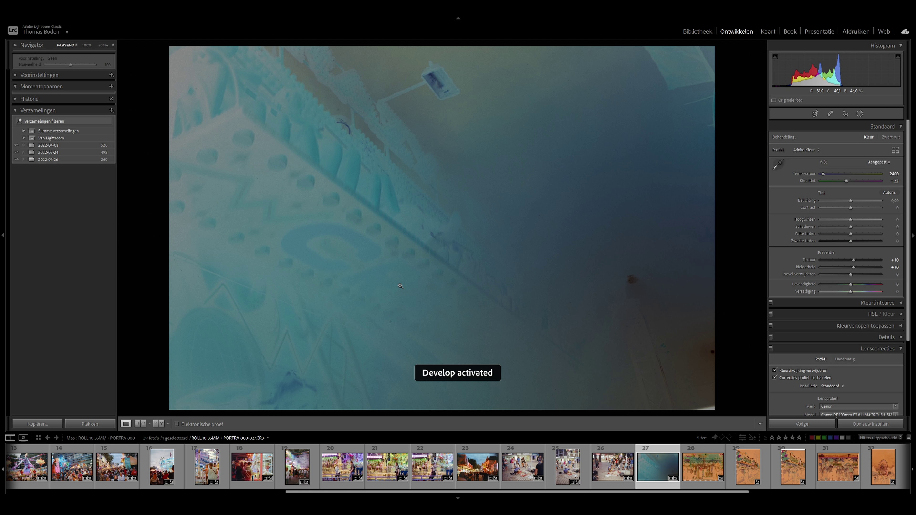
Convert frame 27 with Negative Lab Pro, using the saved LAB - Soft edit settings with Lights raised to 15.
key(ctrl+n)
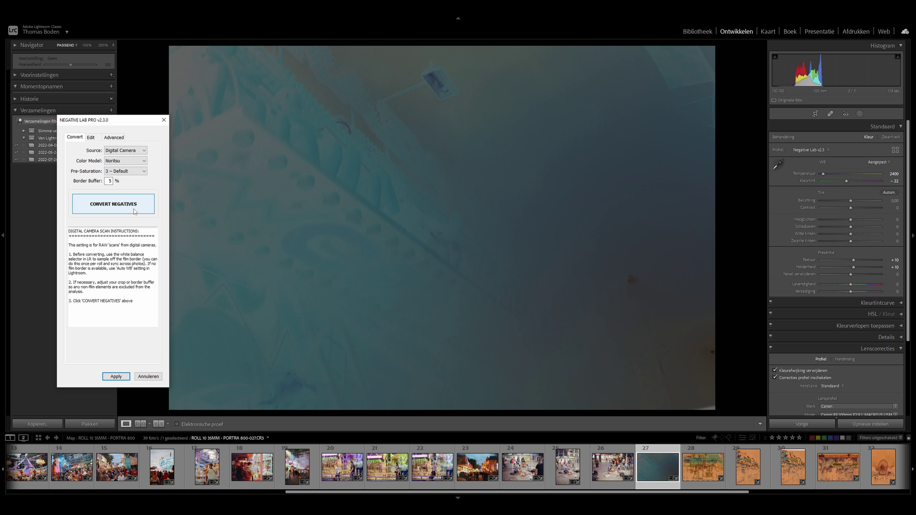
click(133, 208)
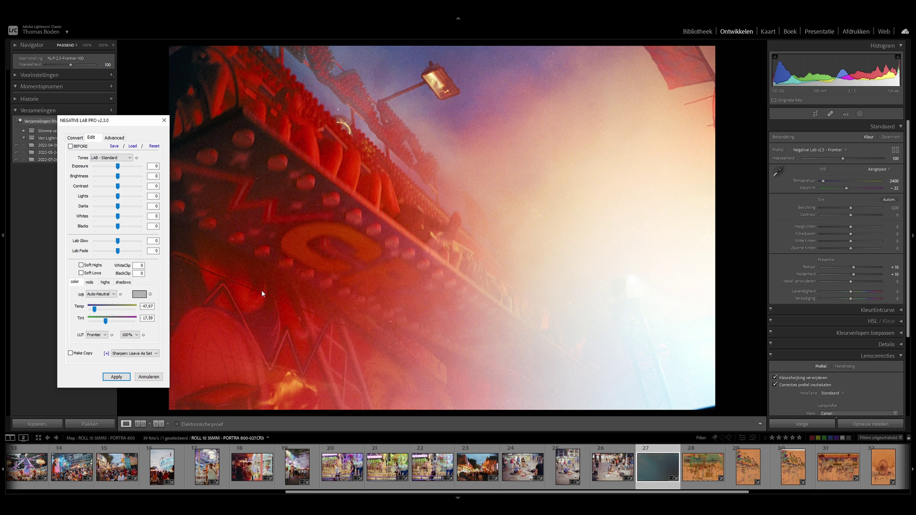
click(135, 147)
drag(122, 197, 122, 198)
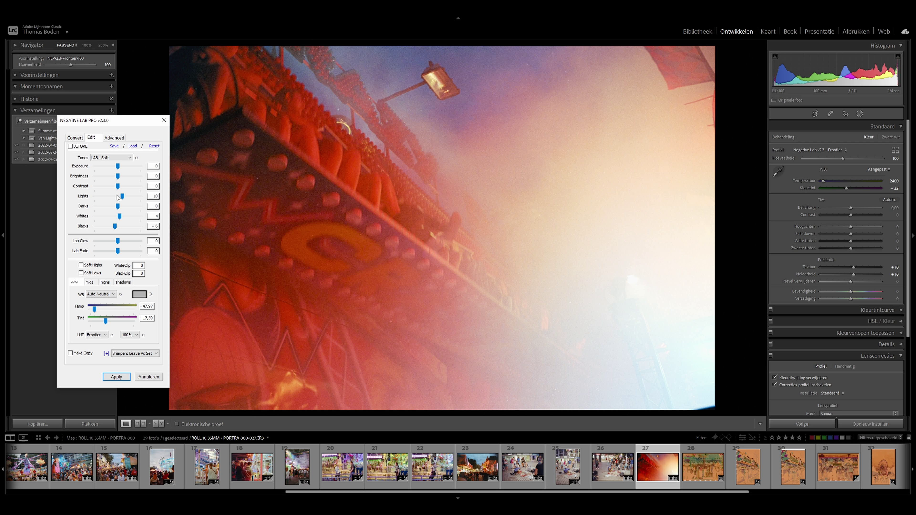
drag(123, 196, 125, 197)
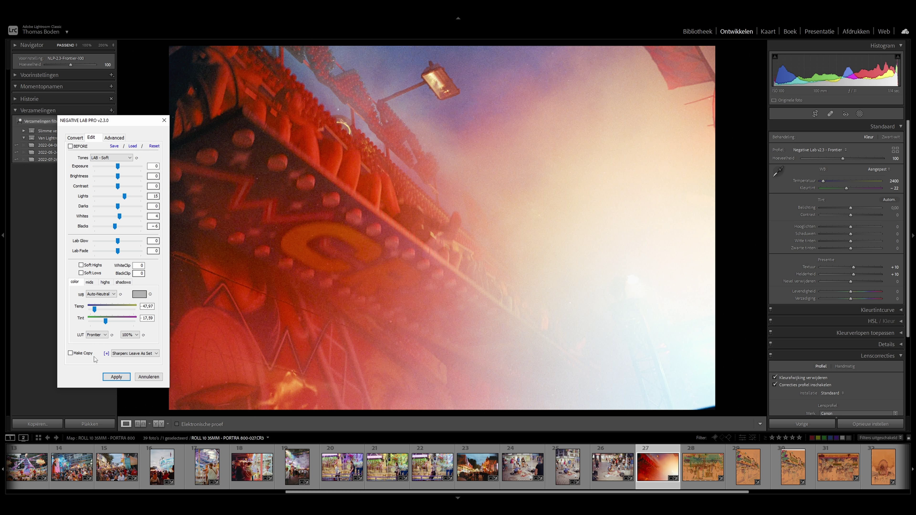
click(116, 377)
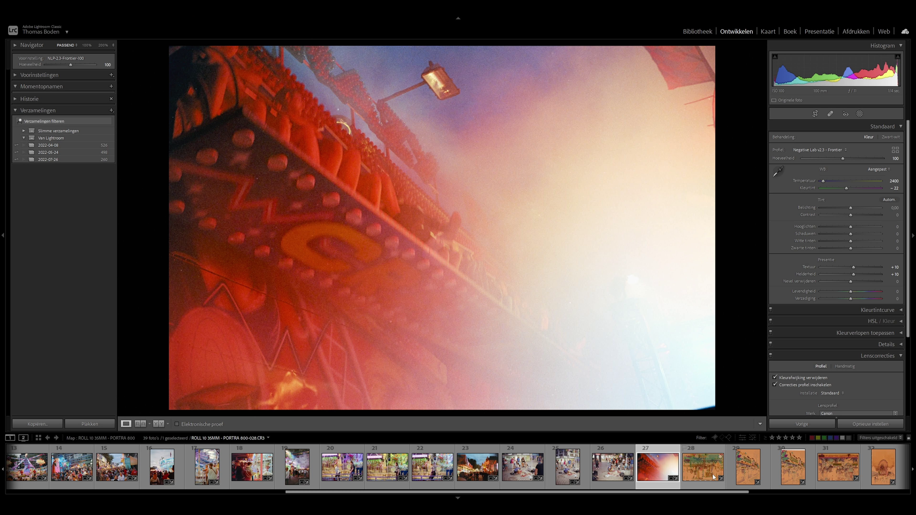
Set the white balance of frame 28 from the film border and crop the frame inside its film borders.
click(707, 476)
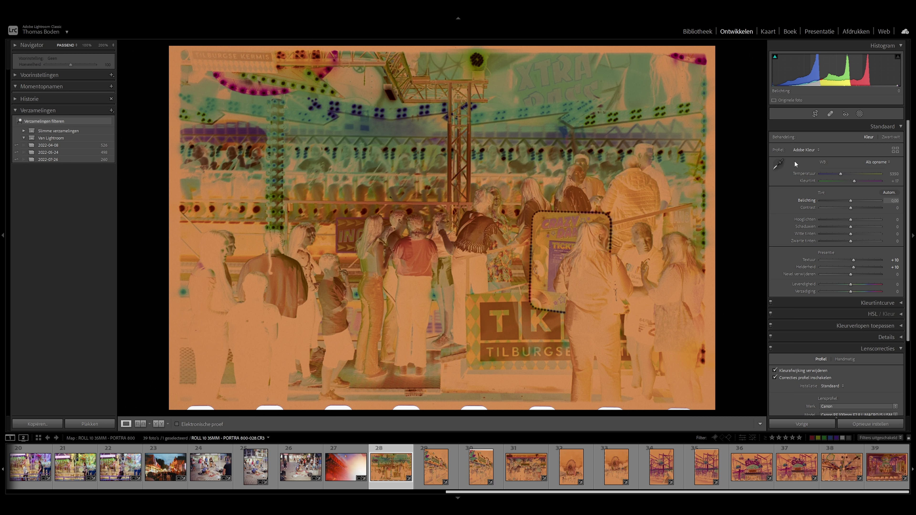
click(778, 164)
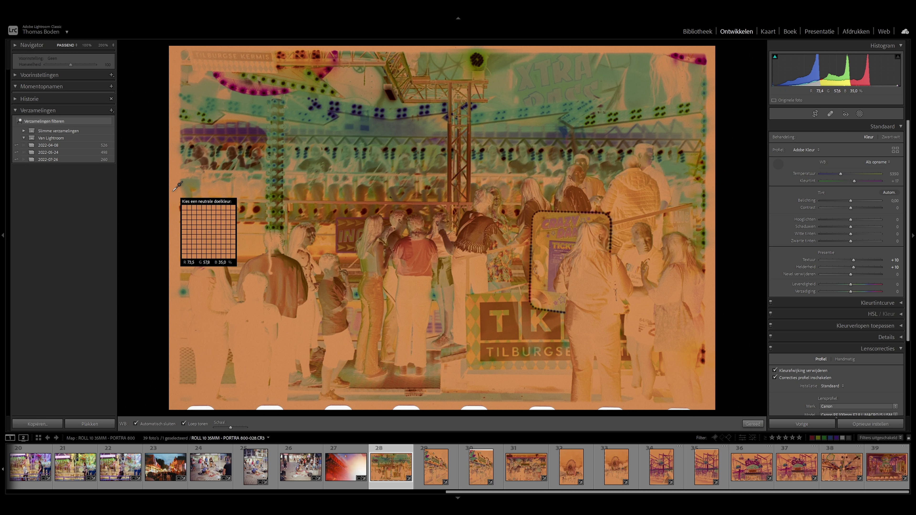
click(197, 189)
click(814, 113)
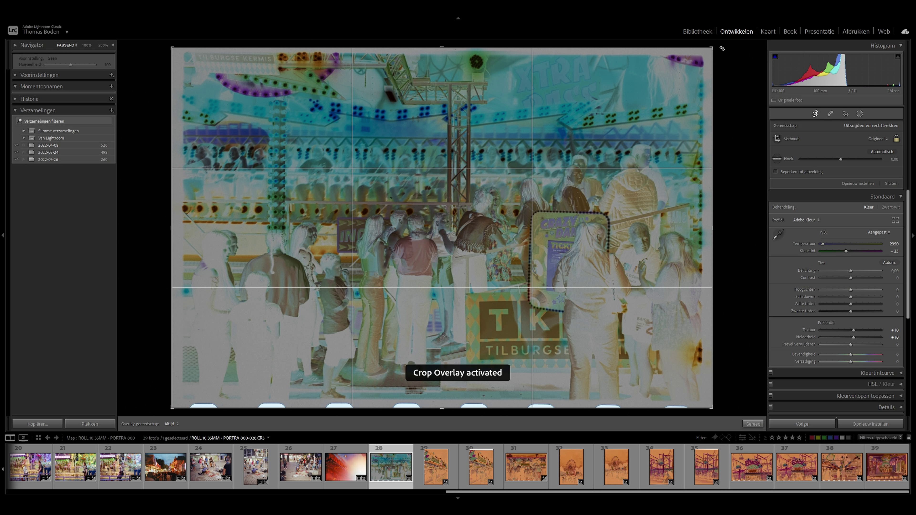
drag(722, 47, 718, 46)
drag(471, 47, 471, 56)
drag(720, 55, 720, 50)
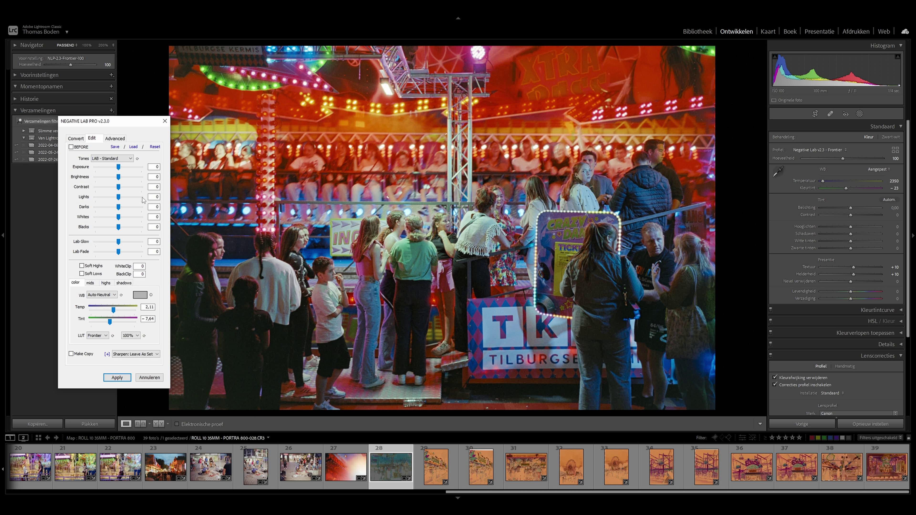
Load the saved LAB - Soft edit settings for converted frame 28 and apply them with a fine-tuned colour temperature and tint.
click(133, 147)
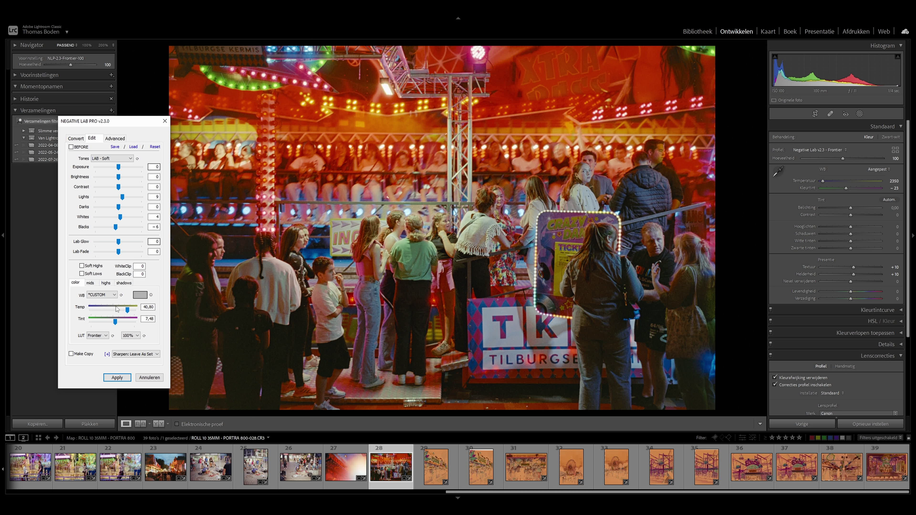
drag(128, 311, 116, 322)
click(116, 378)
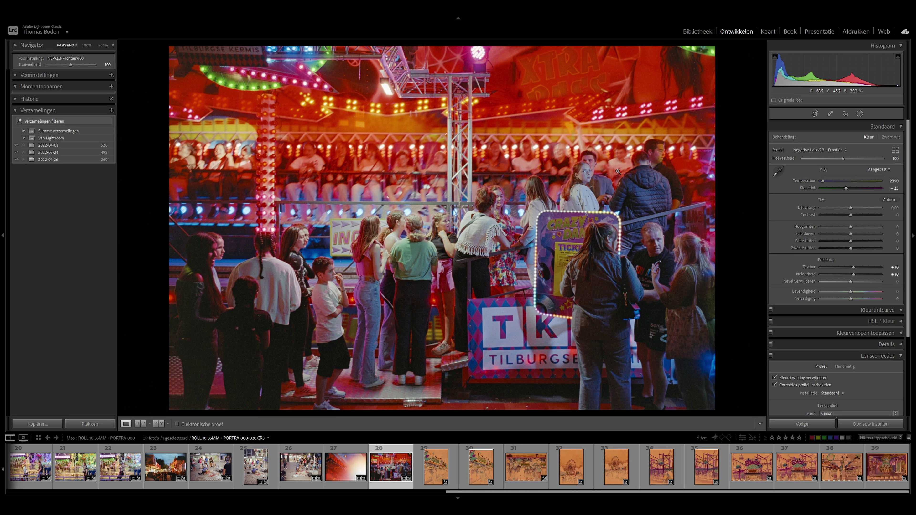
Examine the people in the crowd of converted frame 28 at 100% zoom for colour and sharpness.
click(576, 175)
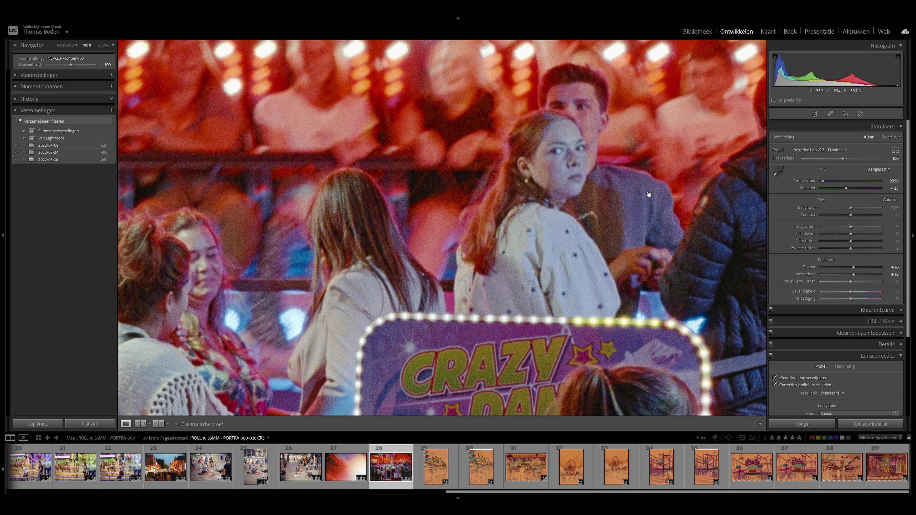
drag(660, 198, 512, 209)
drag(619, 179, 567, 202)
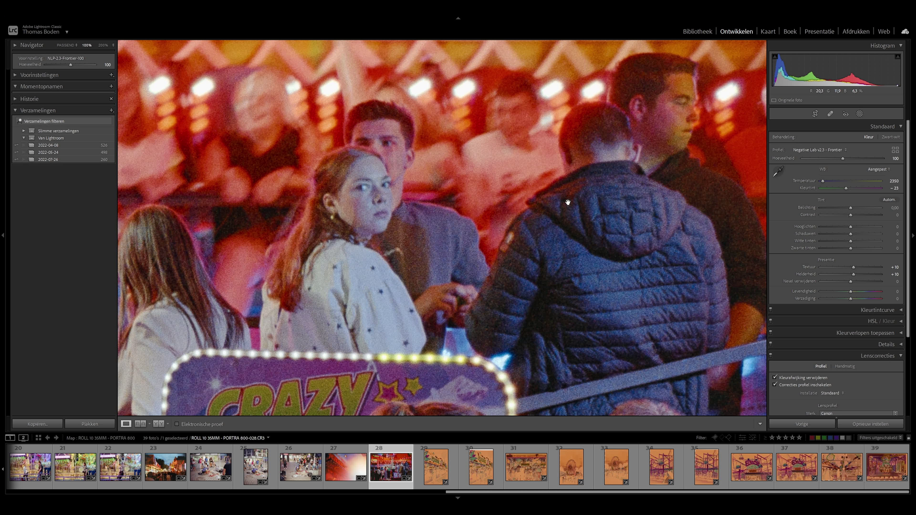
drag(388, 245, 498, 232)
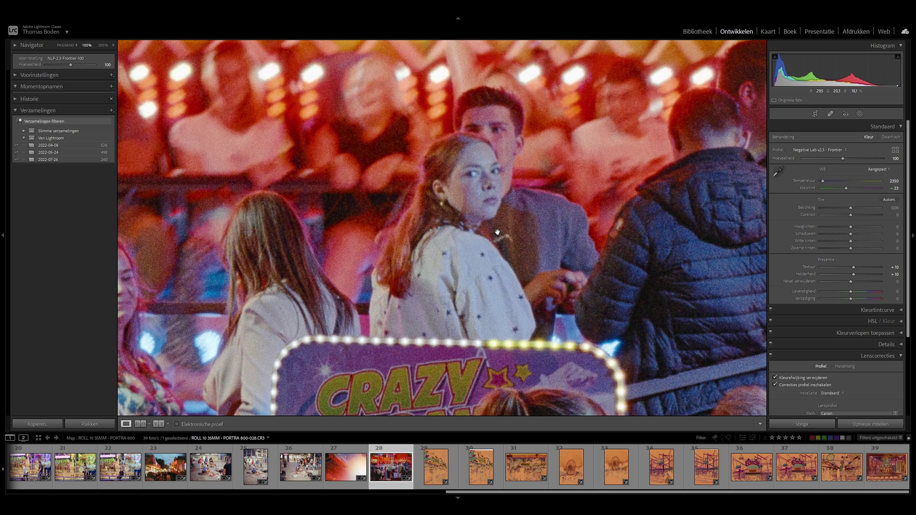
click(477, 183)
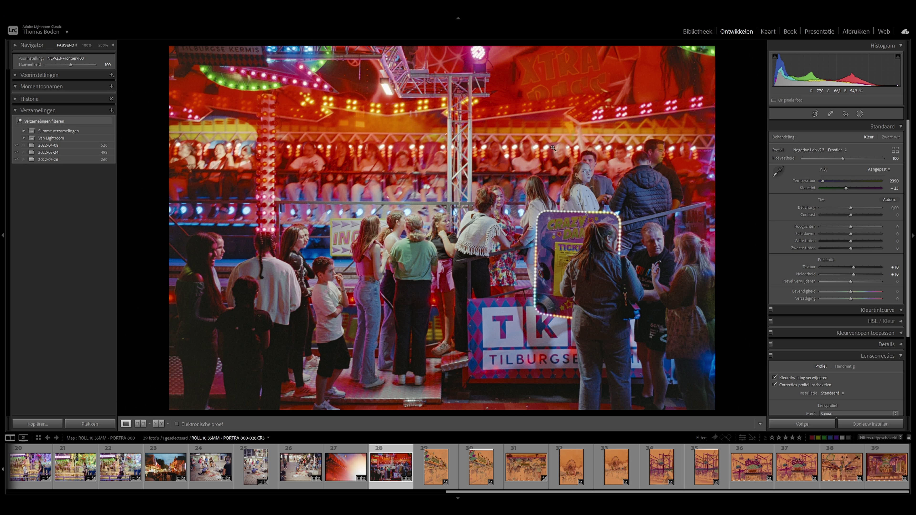
click(516, 160)
drag(455, 159, 631, 195)
click(584, 191)
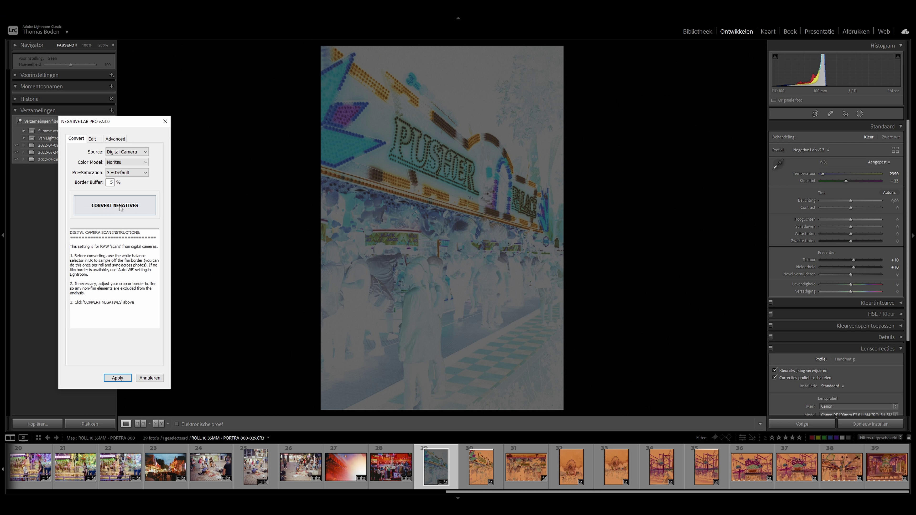
Convert frame 29 with Negative Lab Pro, load the saved LAB - Soft edit settings and set the white balance to Auto-Neutral.
click(119, 206)
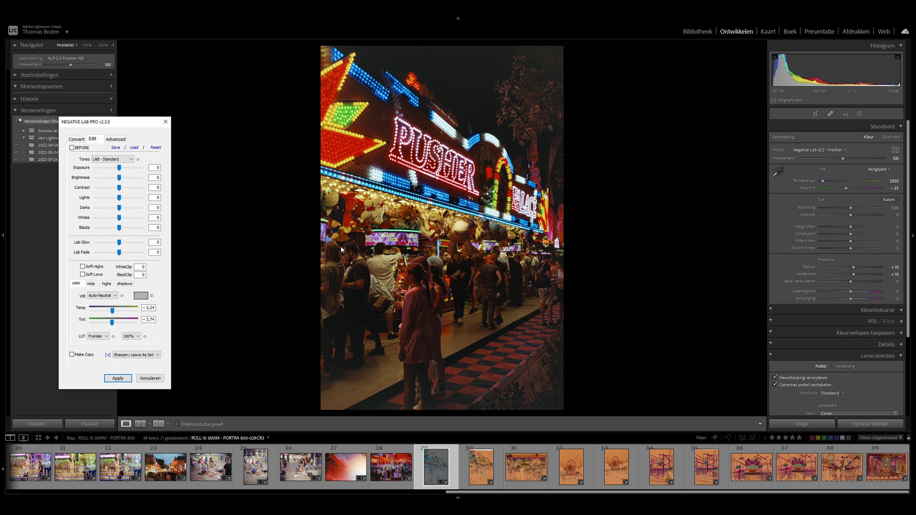
click(141, 149)
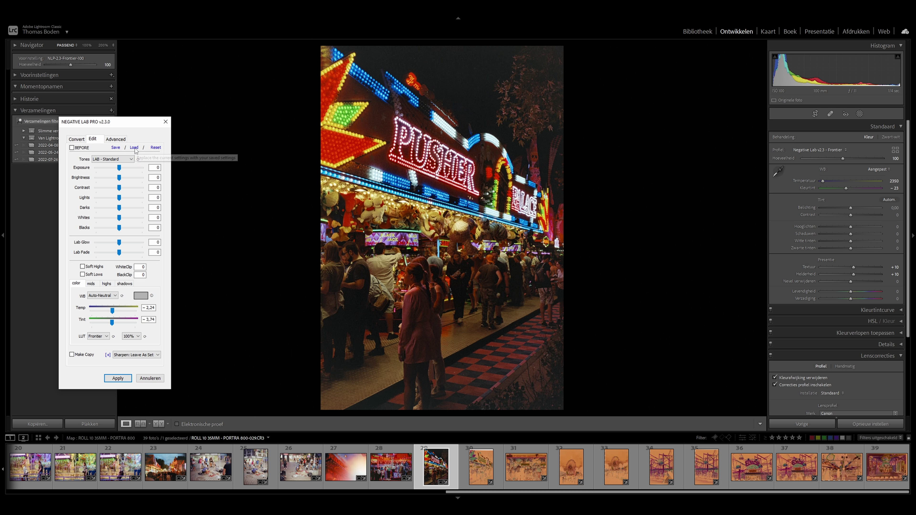
click(187, 158)
click(108, 296)
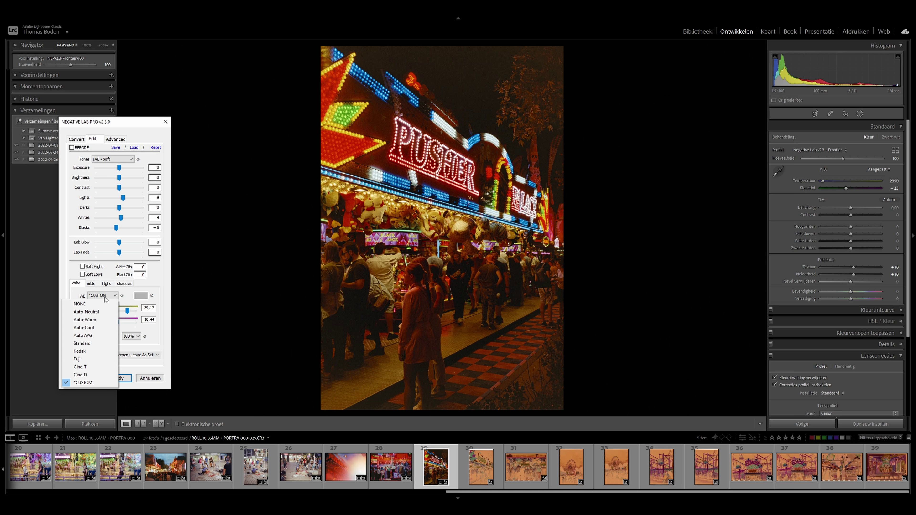
click(115, 308)
Raise Lights to 34 and set Temp to -5 for frame 29, and apply the edit.
drag(122, 197, 133, 200)
click(102, 296)
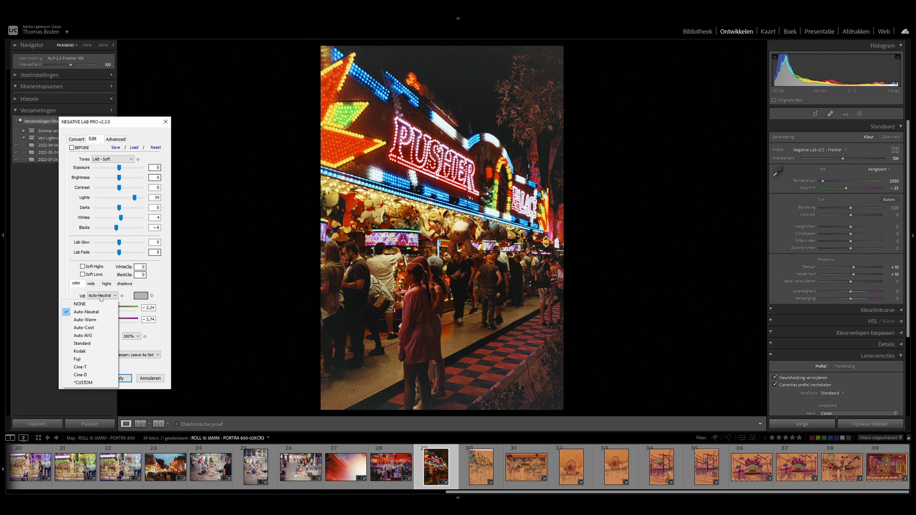
click(72, 292)
drag(113, 311, 112, 311)
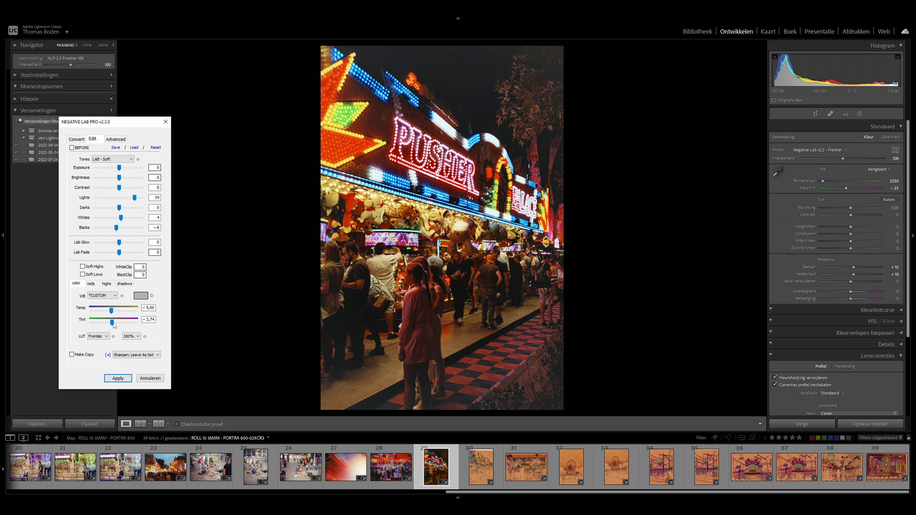
click(118, 378)
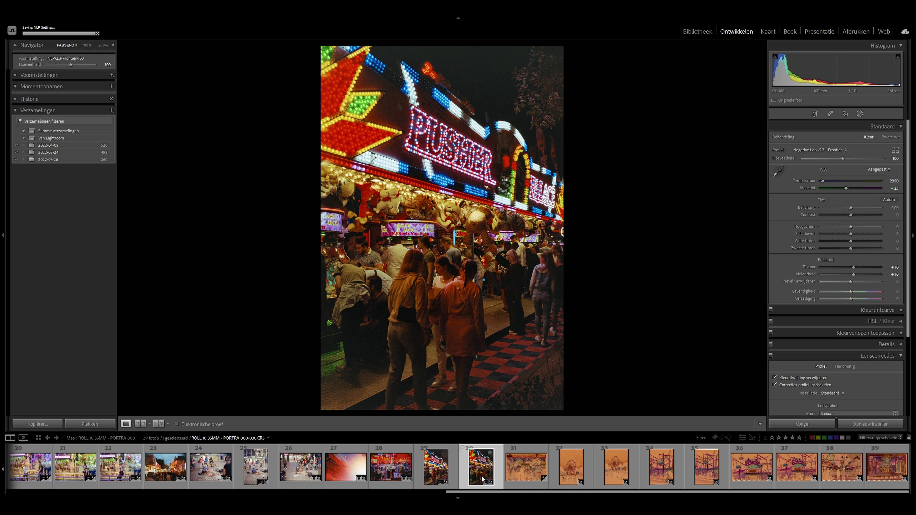
Synchronise the develop settings of frame 29 to frame 30, leaving the crop options out.
ctrl+click(441, 465)
click(804, 422)
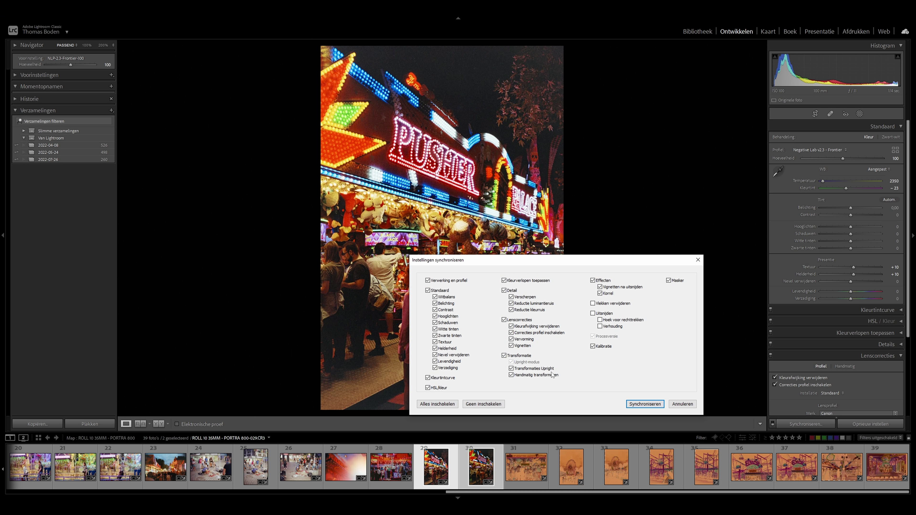
click(644, 404)
Compare the overall tones and colours of frames 29 and 30 after synchronising.
ctrl+click(481, 470)
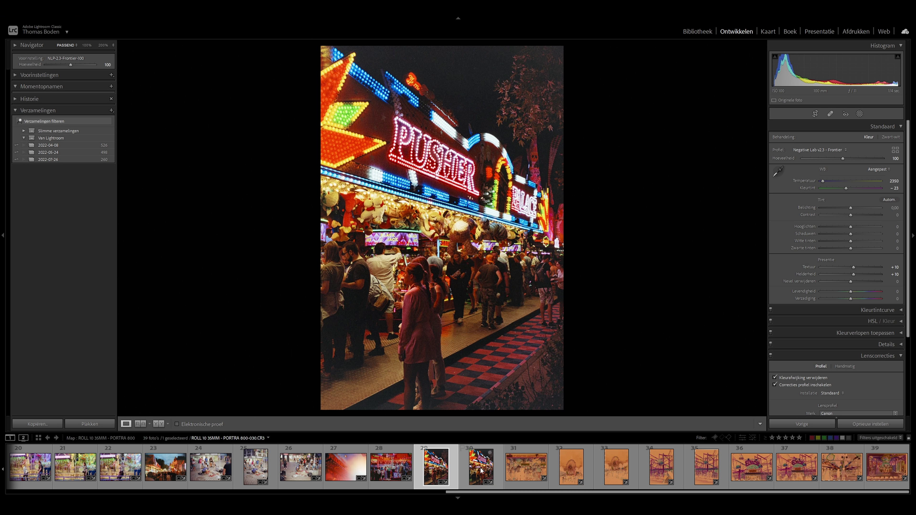
click(442, 469)
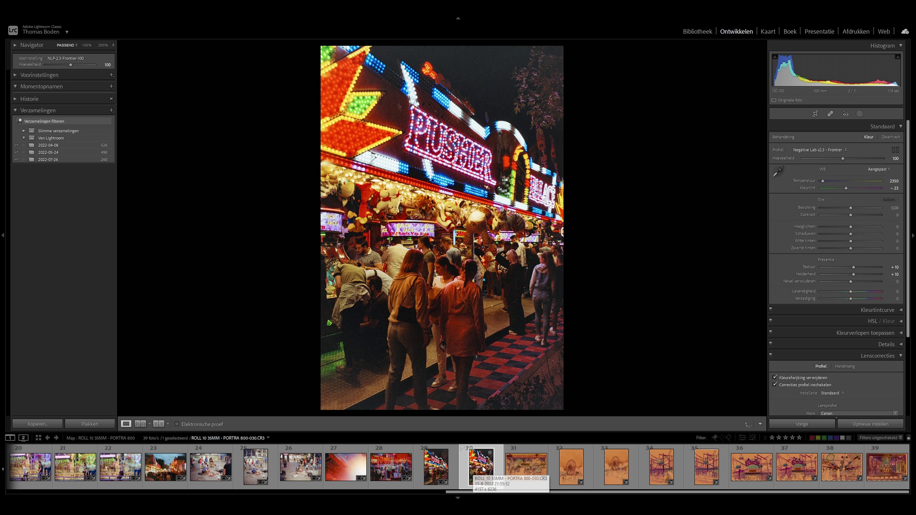
click(481, 469)
click(448, 468)
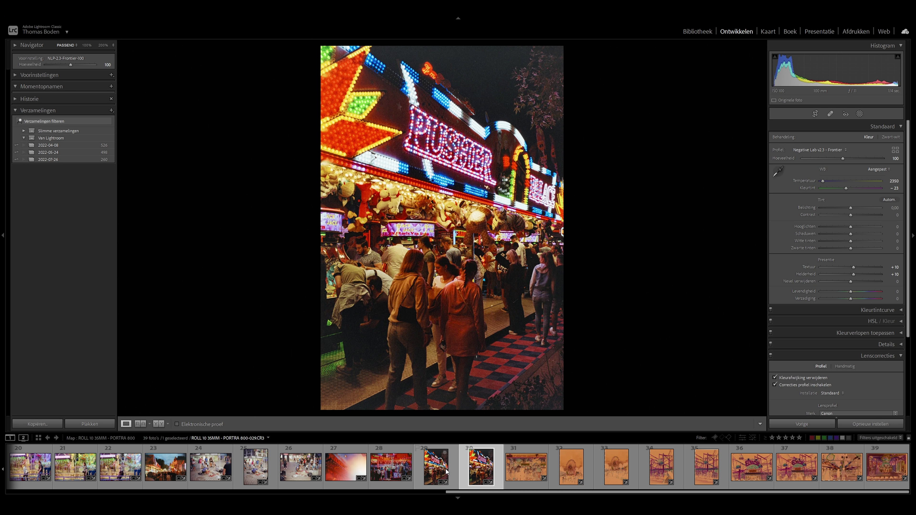
key(Right)
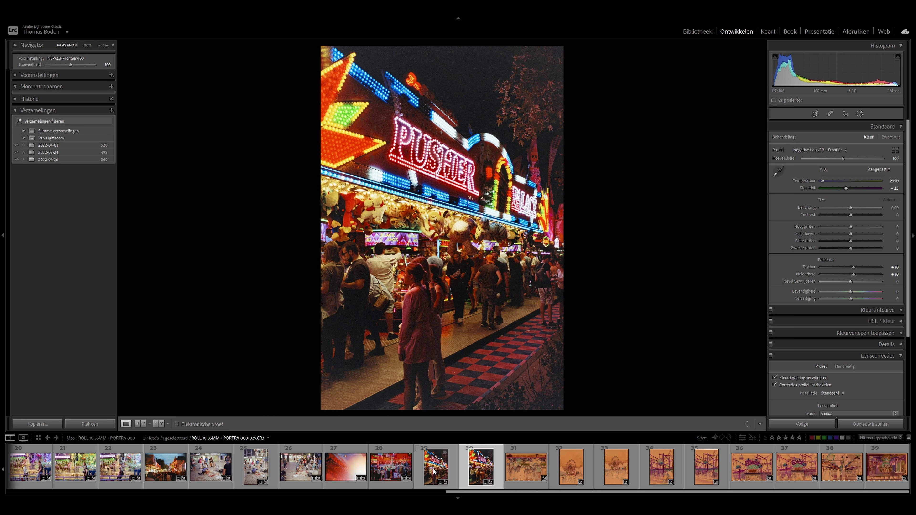
click(438, 471)
click(472, 468)
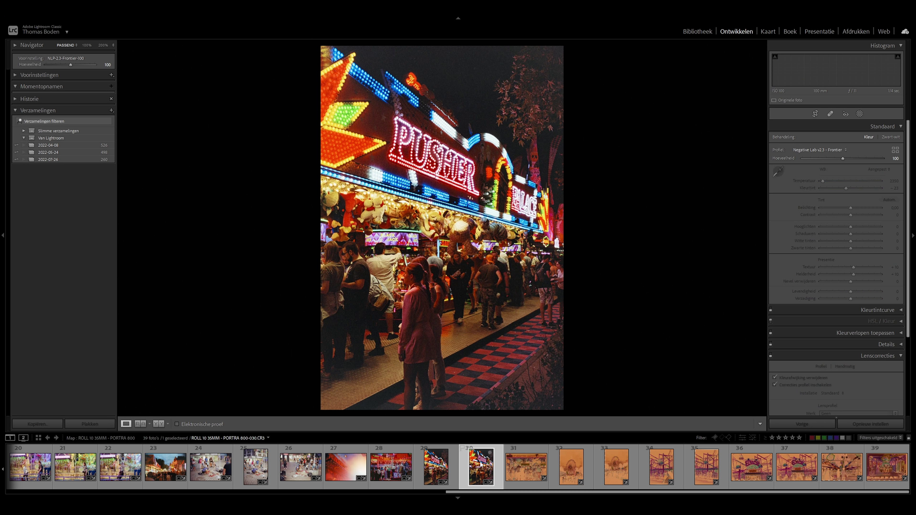
click(450, 466)
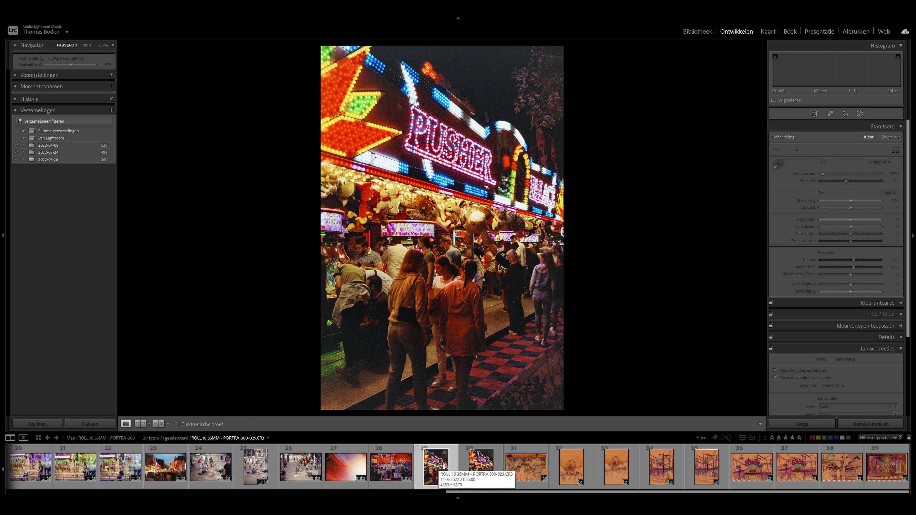
key(Right)
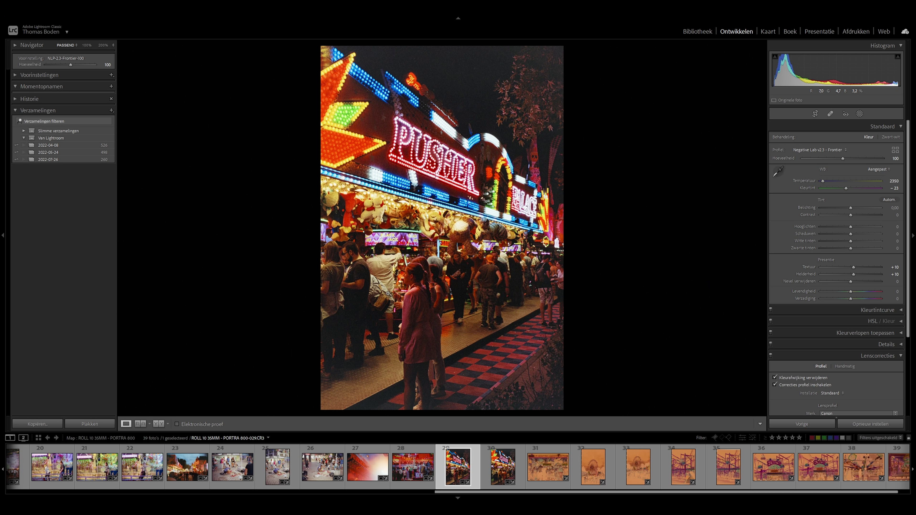
Inspect the women in the foreground of frames 29 and 30 at 100% zoom.
click(405, 292)
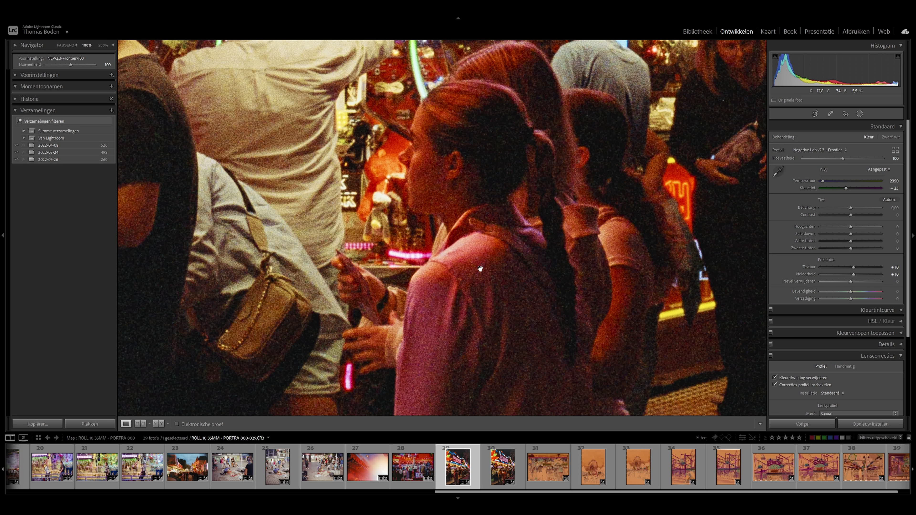
mouse_move(498, 315)
mouse_down()
mouse_move(484, 155)
mouse_move(498, 332)
mouse_up()
drag(572, 184, 474, 300)
click(475, 300)
key(Right)
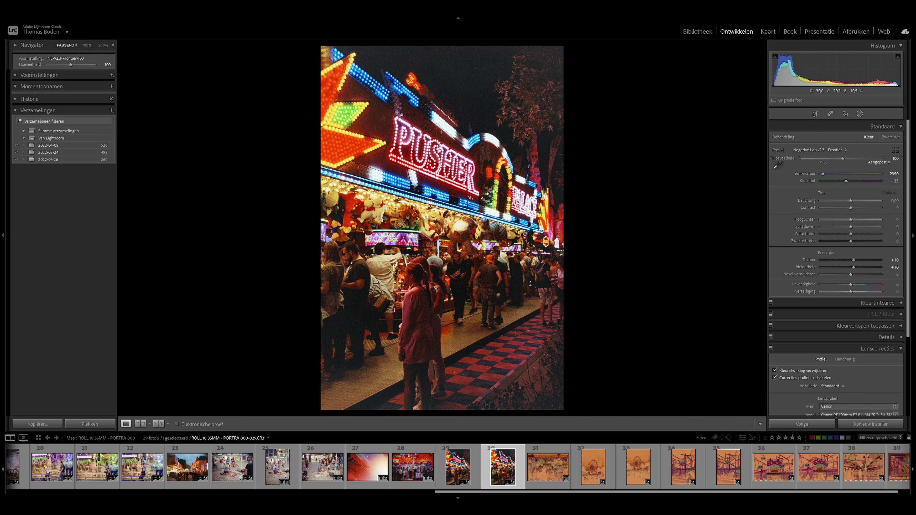
click(443, 288)
drag(434, 255, 465, 351)
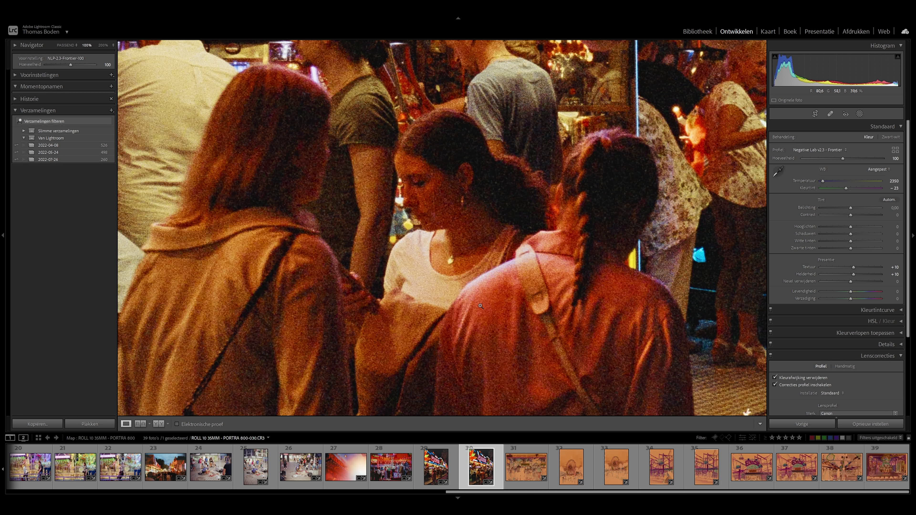
click(480, 311)
Alternate between frames 29 and 30 at full view to judge whether their colours match.
key(Left)
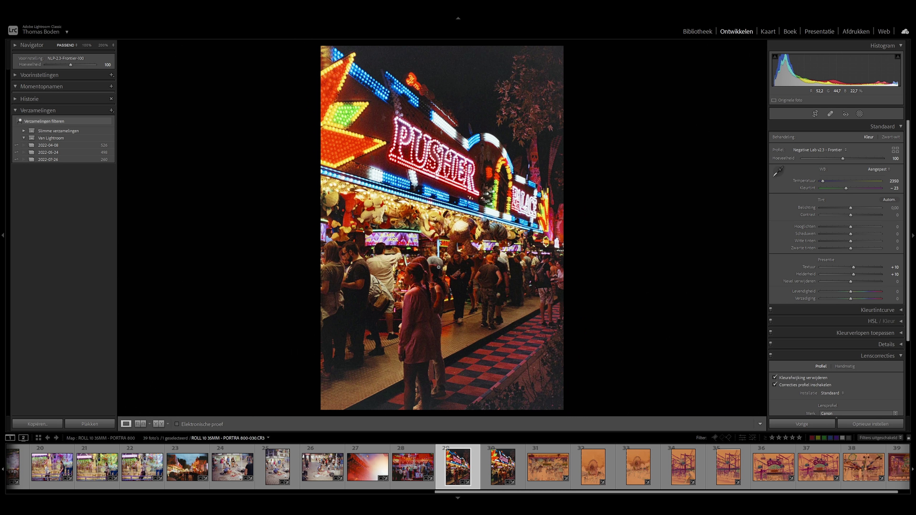
key(Right)
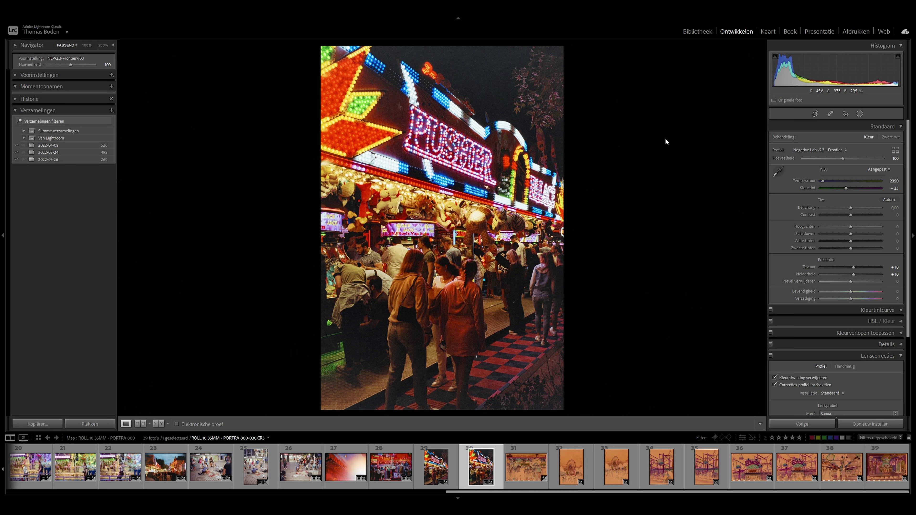
key(Left)
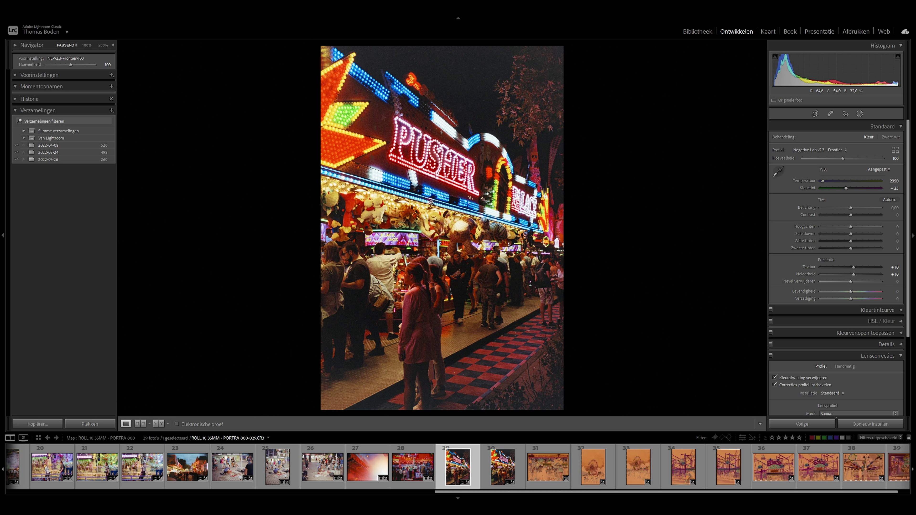
key(Right)
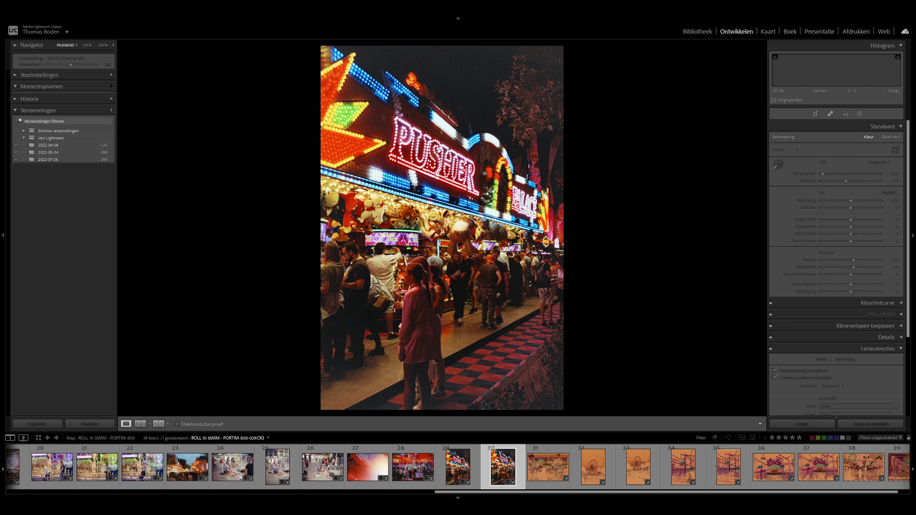
key(Left)
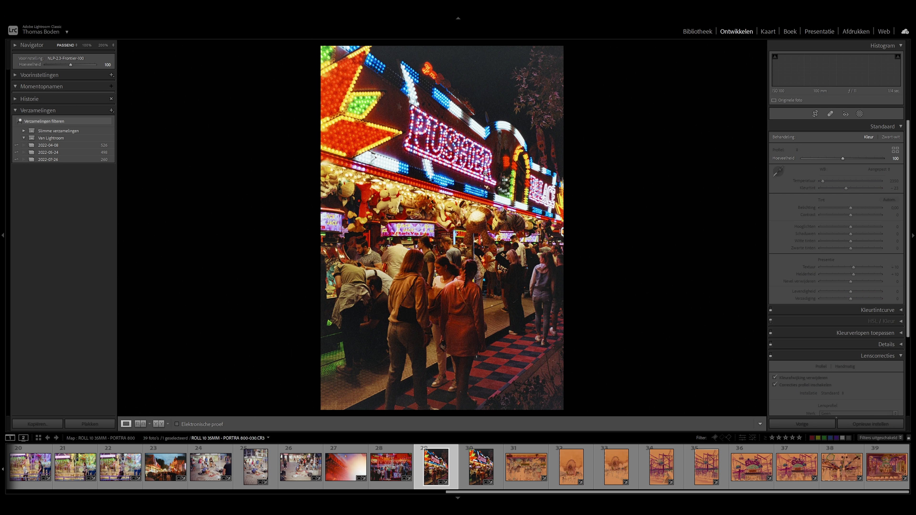
key(Right)
key(Left)
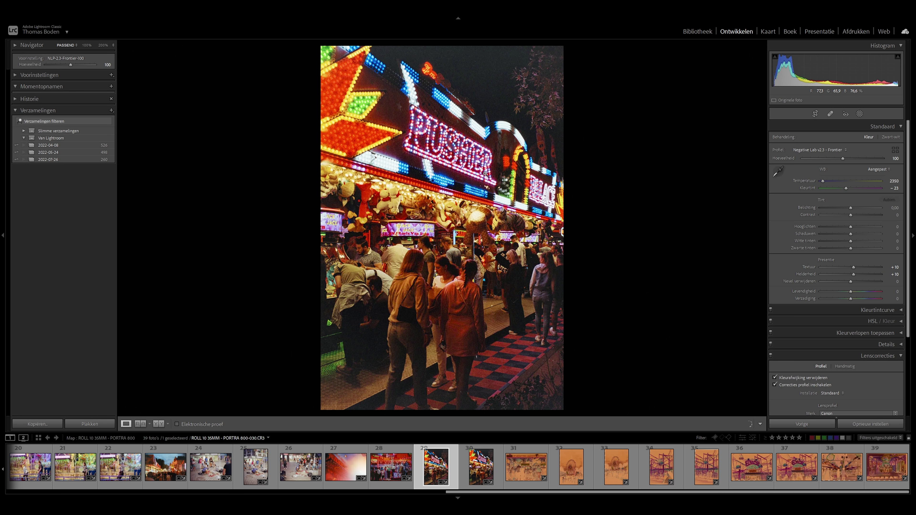
key(Right)
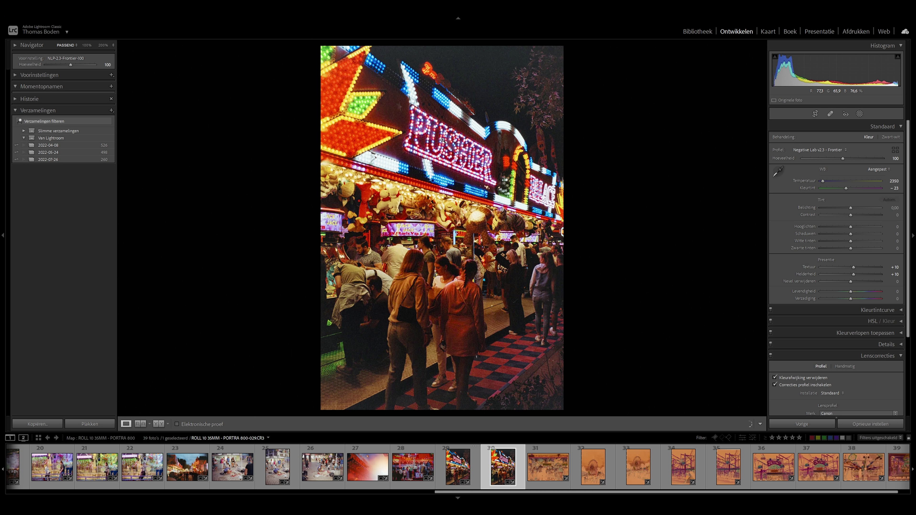
key(Left)
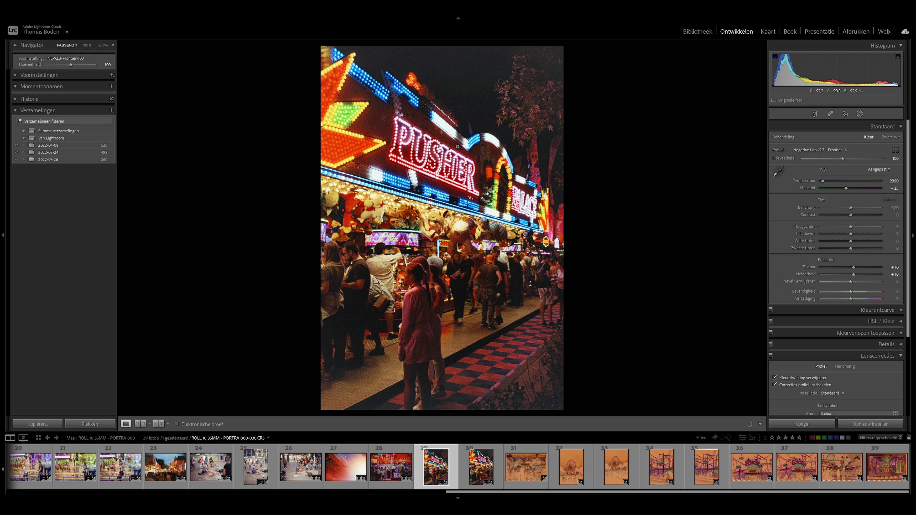
Crop and slightly straighten frame 31 to exclude the film borders and sprocket holes.
key(Right)
key(r)
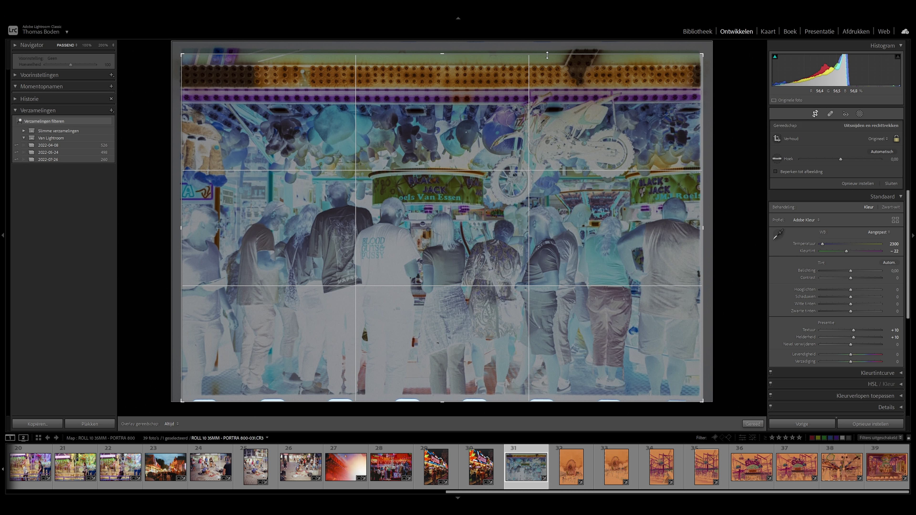
drag(711, 47, 711, 47)
drag(461, 402, 461, 399)
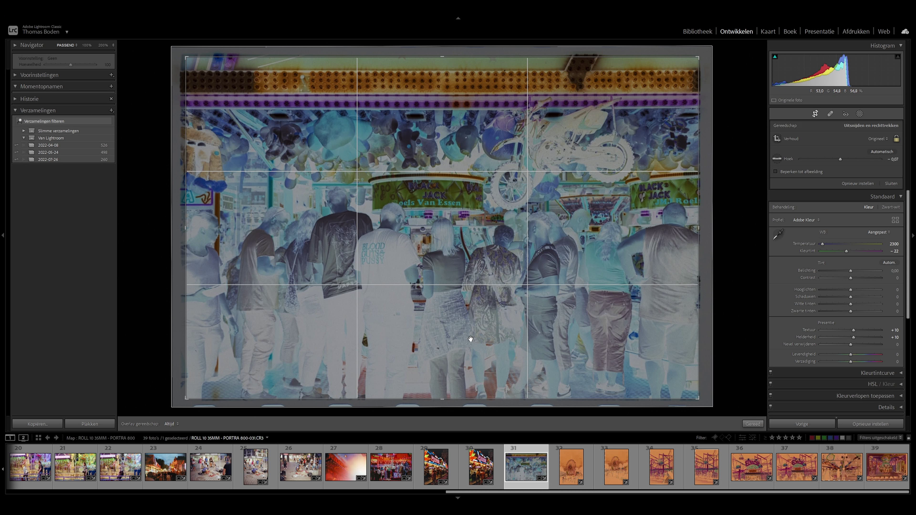
drag(470, 339, 473, 340)
key(d)
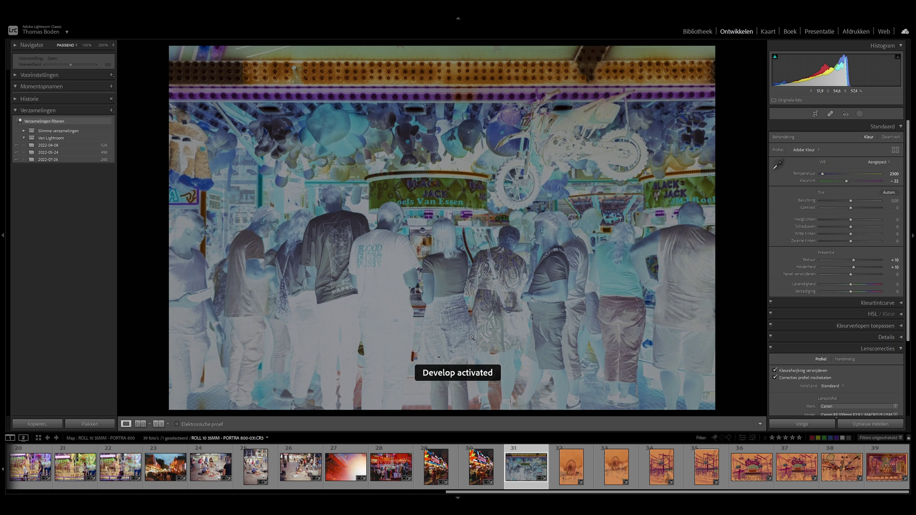
Convert frame 31 with Negative Lab Pro and set its white balance to Temp −8 and Tint 5.
key(ctrl+n)
click(140, 202)
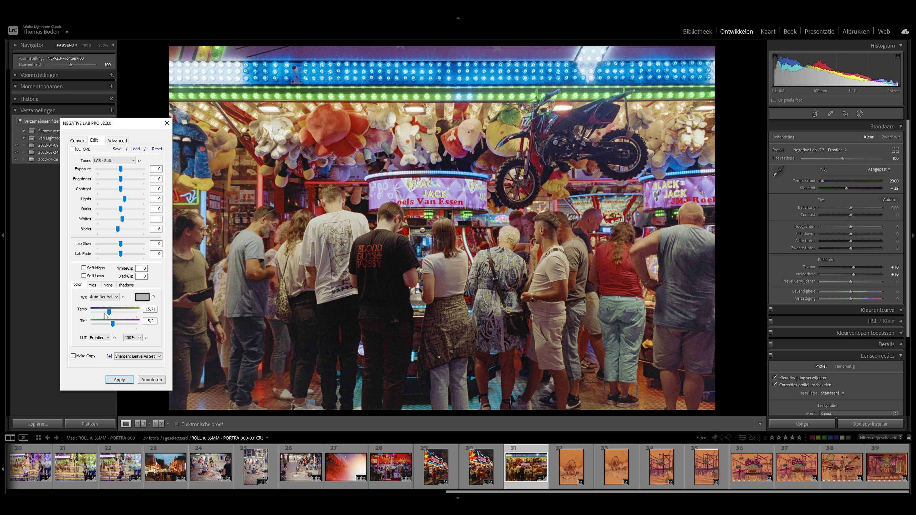
drag(108, 312, 118, 326)
click(104, 297)
click(102, 315)
Set frame 31's Lights to 23, raise its Exposure slightly and apply the conversion edits.
drag(124, 199, 130, 202)
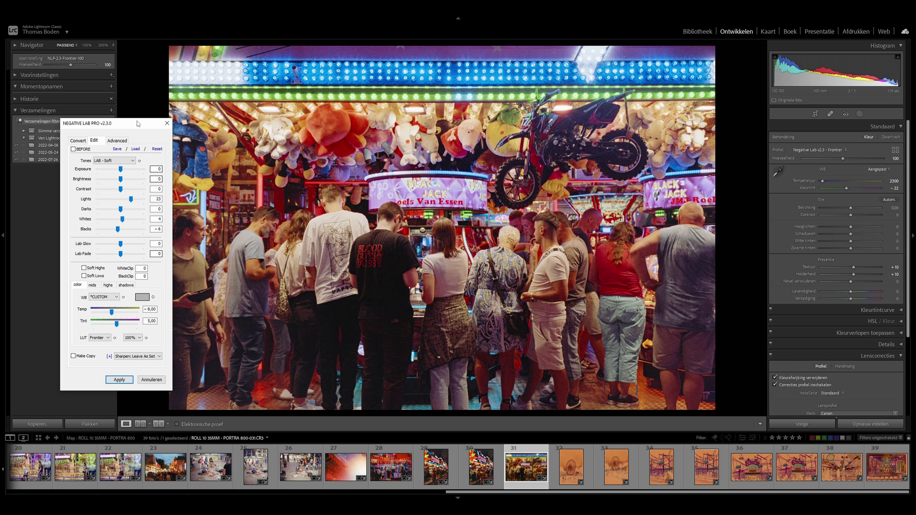
drag(140, 123, 132, 121)
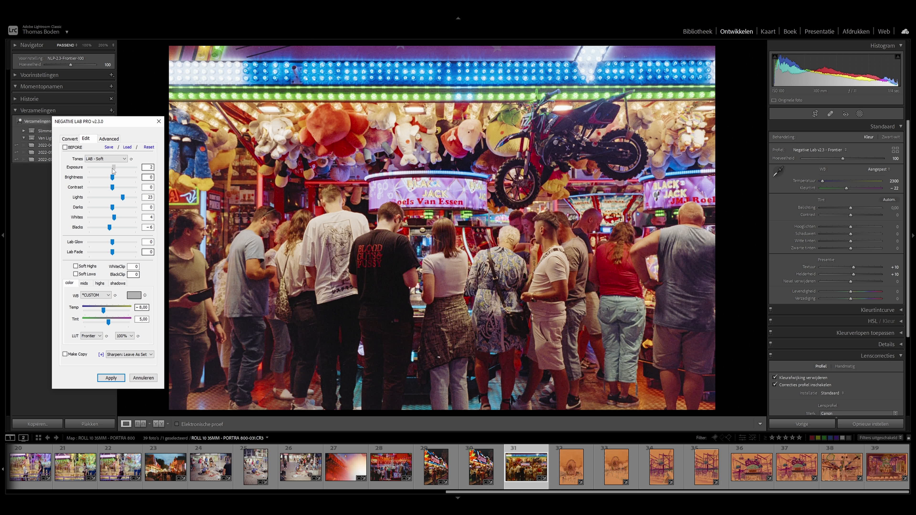
click(111, 378)
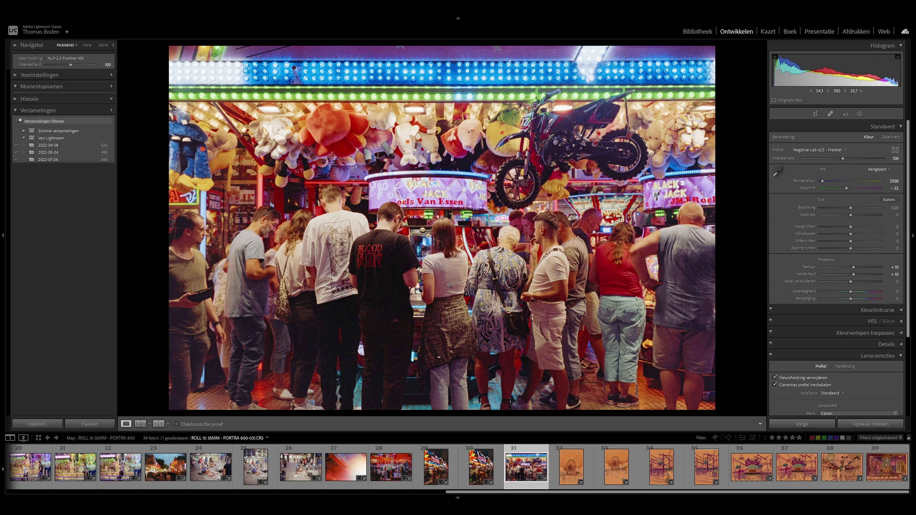
White-balance frame 32, the Ferris wheel shot, by sampling the film border along its lower edge.
key(Right)
key(w)
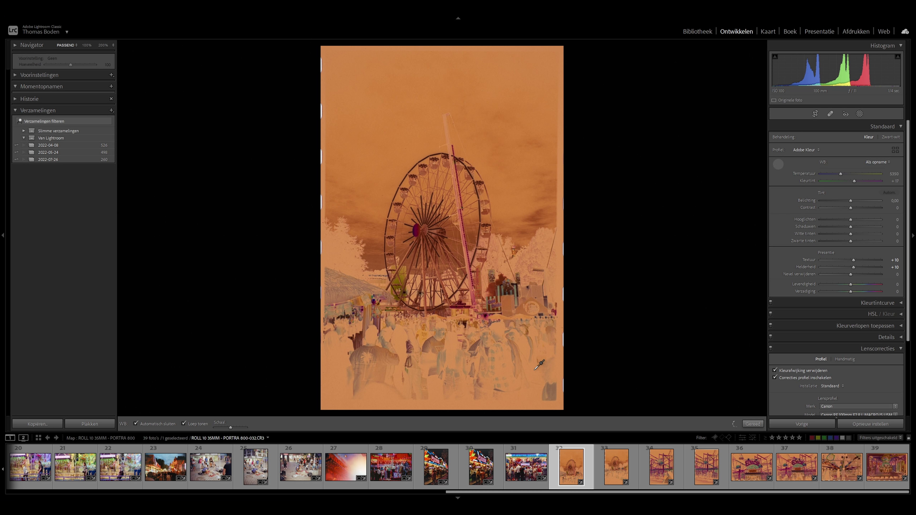
click(457, 403)
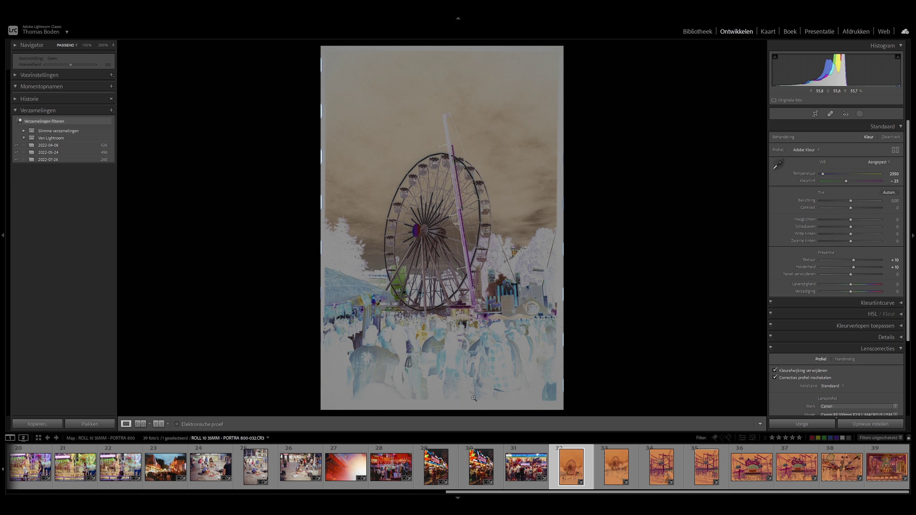
Straighten frame 32 by −0.28 degrees and crop it to exclude the film borders.
click(815, 114)
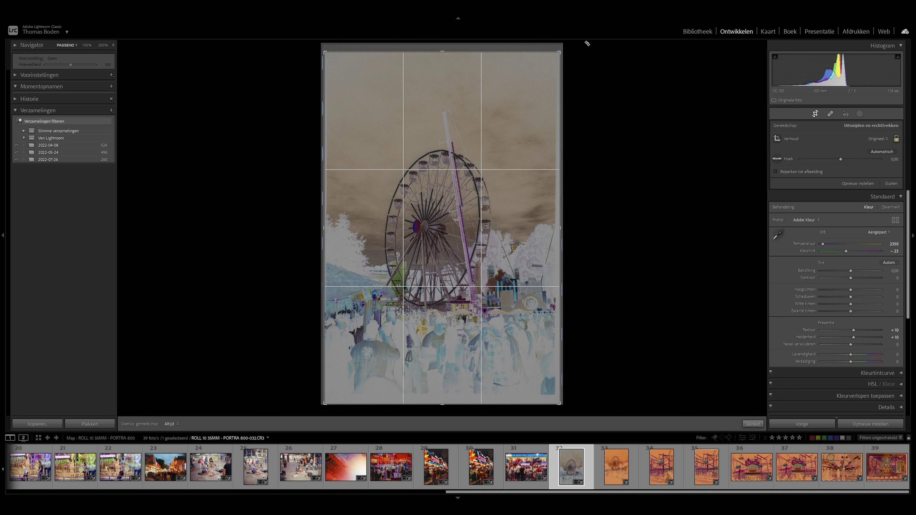
drag(587, 43, 582, 40)
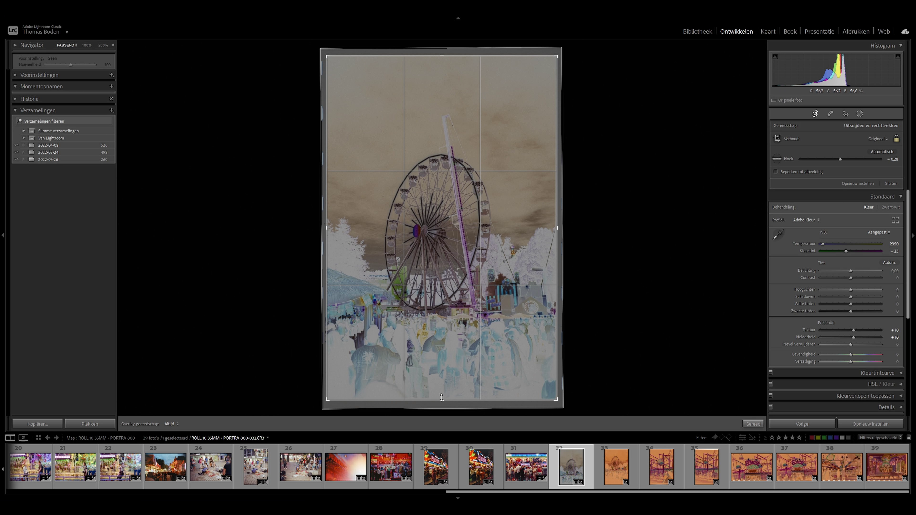
drag(441, 397, 449, 369)
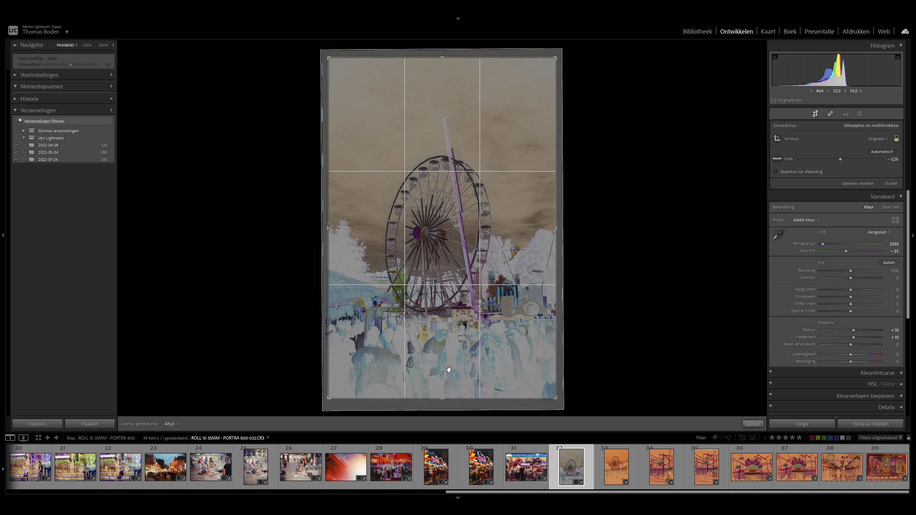
key(d)
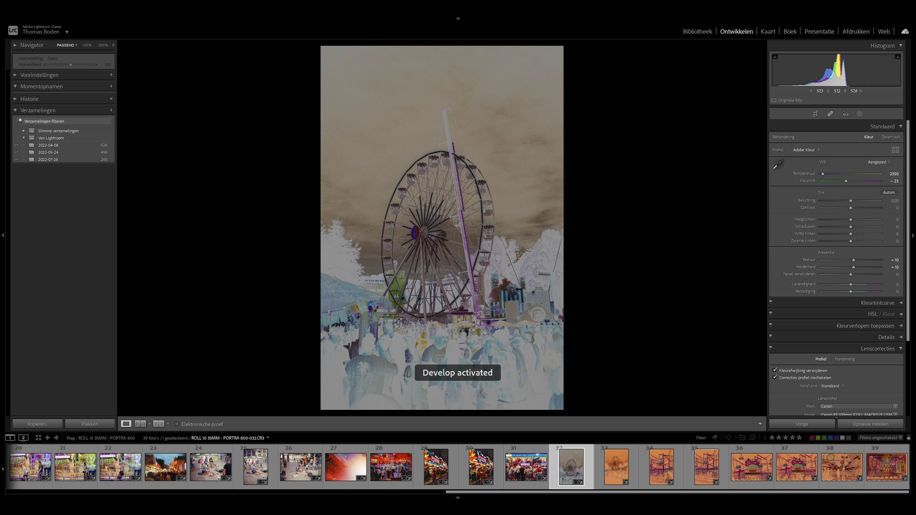
Convert frame 32 with Negative Lab Pro and switch its white balance to Auto-Neutral.
key(ctrl+n)
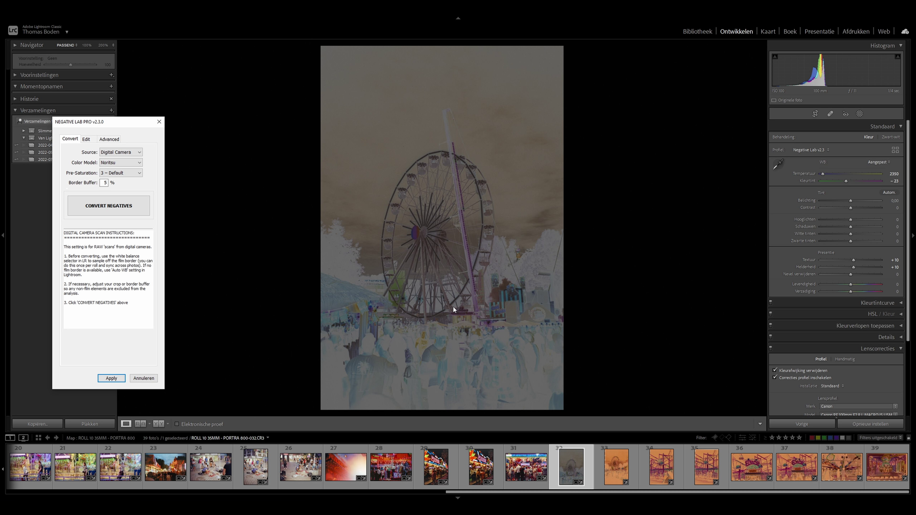
click(135, 206)
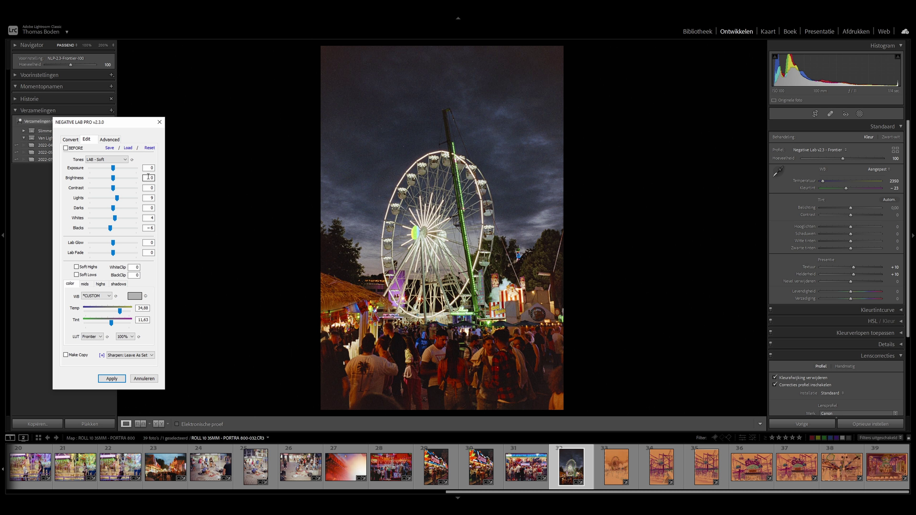
click(109, 296)
click(93, 312)
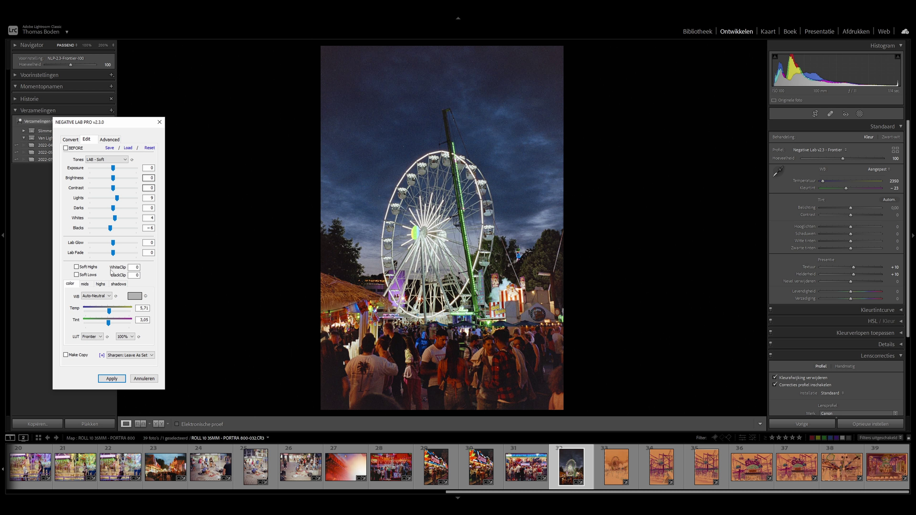
Warm frame 32 to Temp 11, set Tint to about 9 and apply the conversion edits.
drag(109, 312, 110, 321)
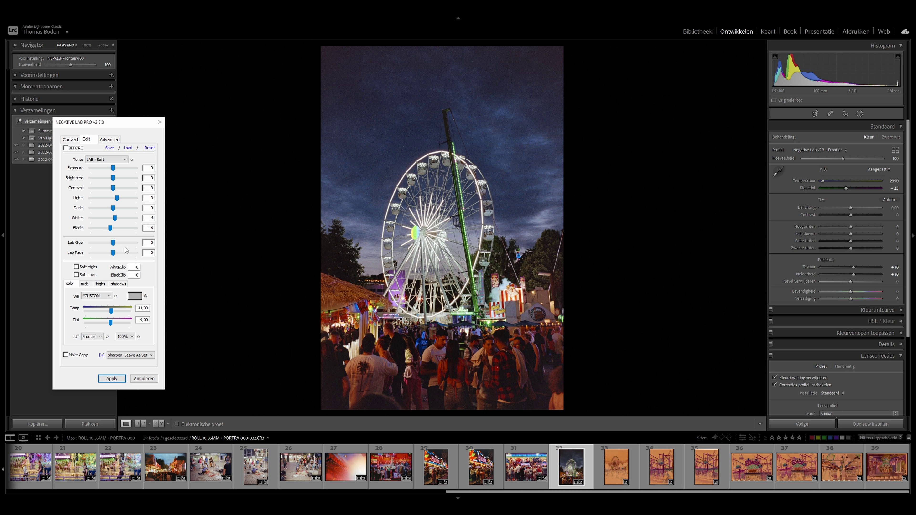
click(112, 323)
click(111, 323)
click(112, 377)
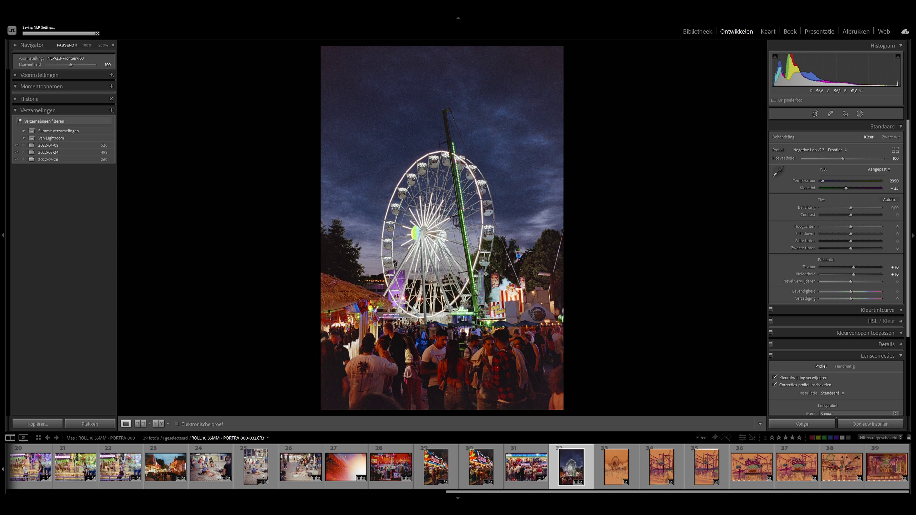
Synchronise frame 32's develop settings to frame 33.
click(615, 470)
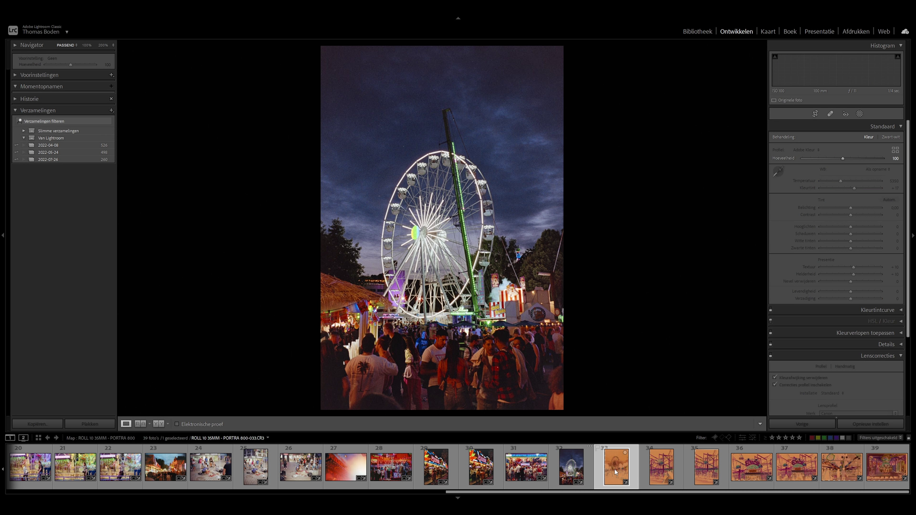
key(shift+Left)
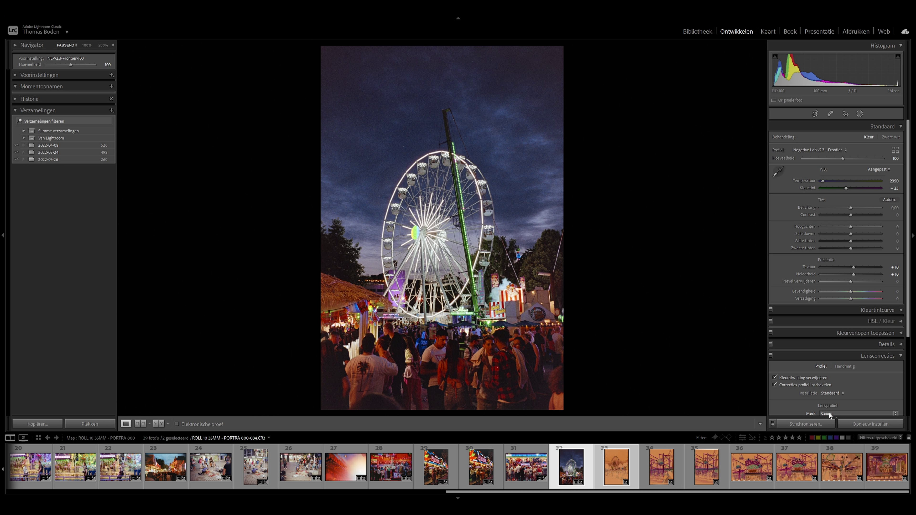
click(794, 423)
click(642, 402)
Straighten frame 33 by −0.27 degrees and crop it inside the film borders.
click(616, 467)
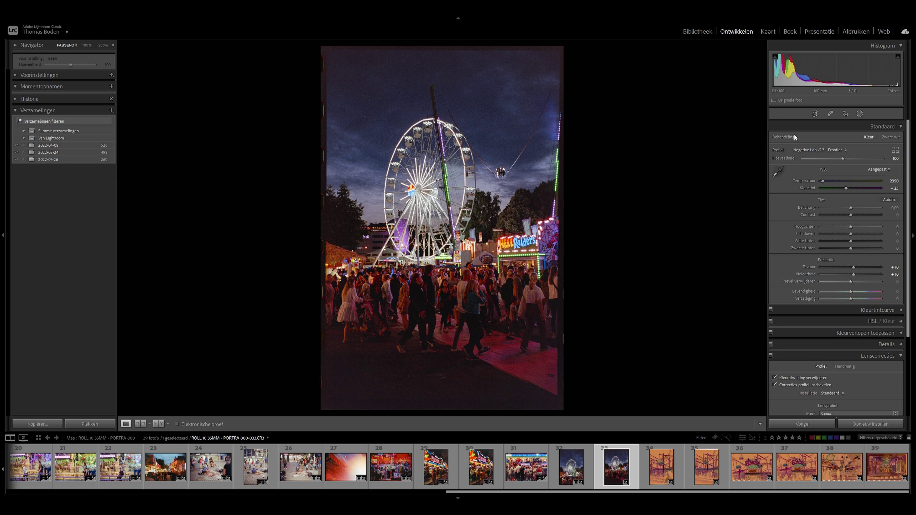
click(815, 114)
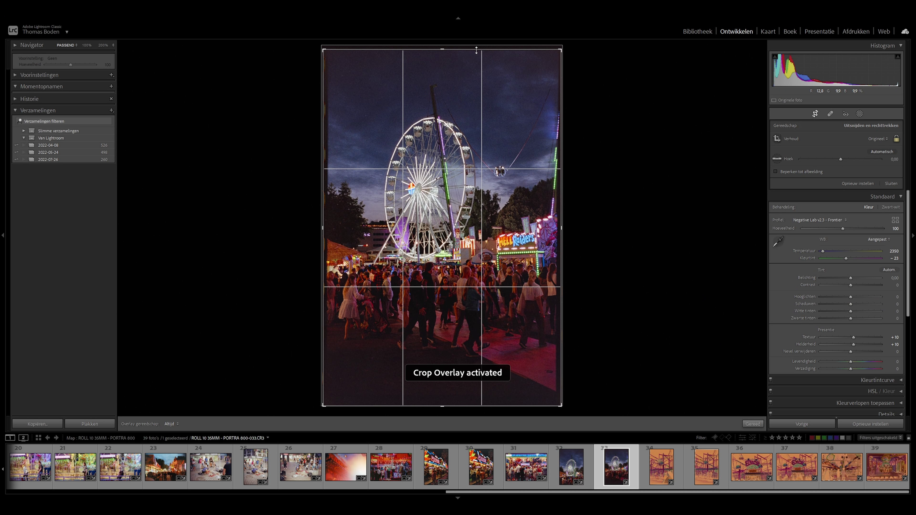
drag(578, 47, 581, 46)
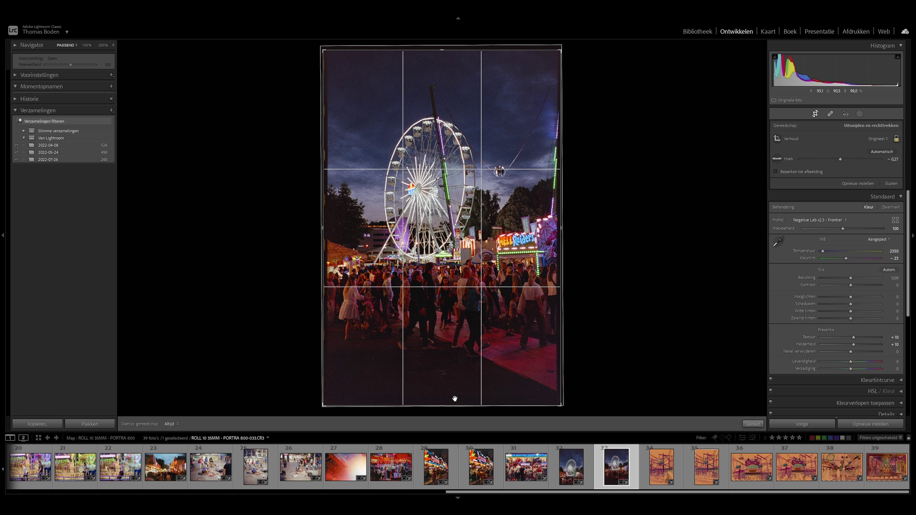
drag(438, 403, 439, 399)
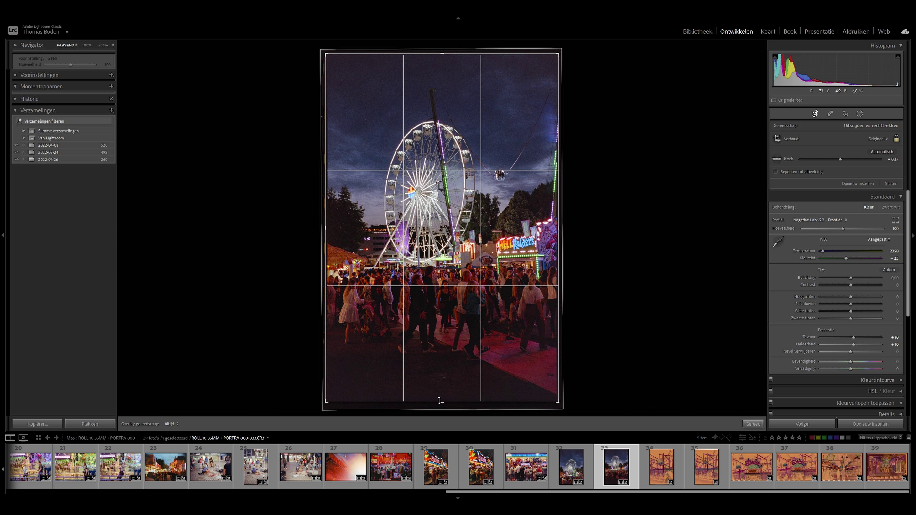
drag(326, 252, 329, 253)
key(d)
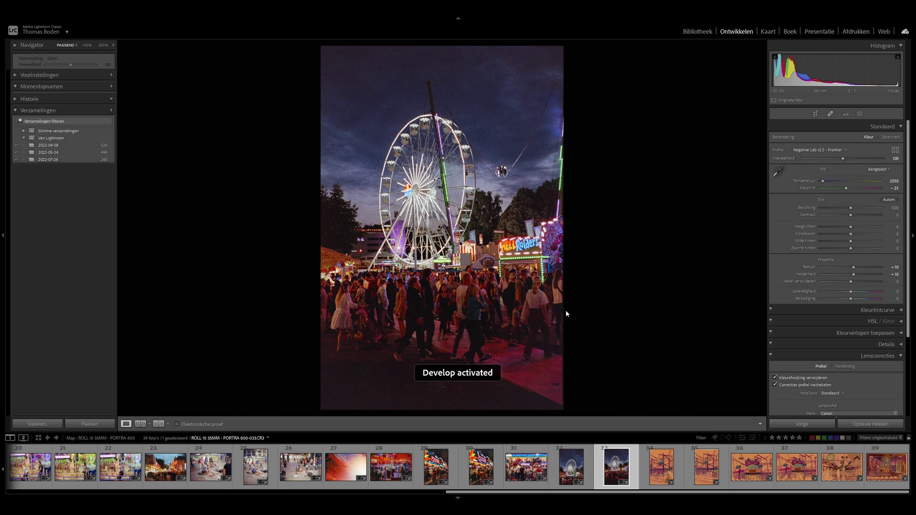
Tighten frame 33's crop slightly at its lower-right corner to remove the remaining dark border.
click(814, 114)
drag(557, 399, 555, 397)
key(Return)
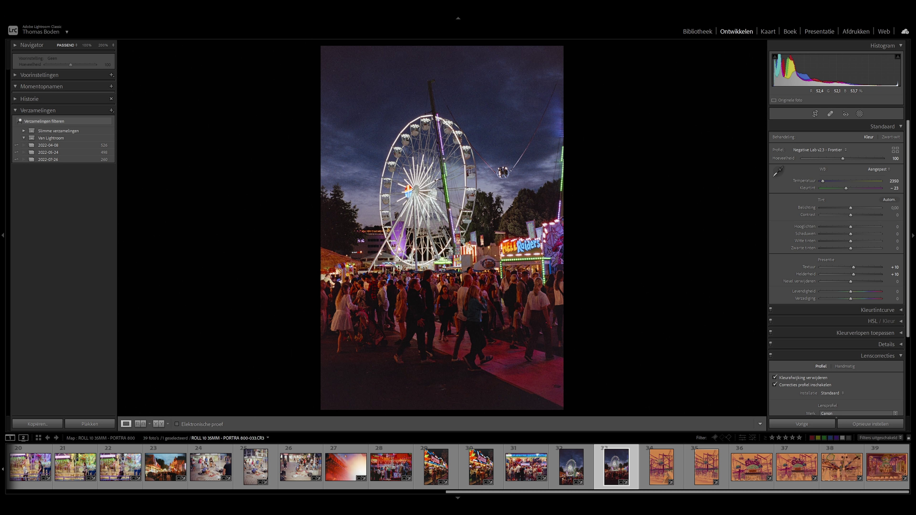
Inspect the slingshot ride capsule and surrounding sky of frame 33 at 100% zoom.
click(502, 173)
drag(570, 193, 517, 290)
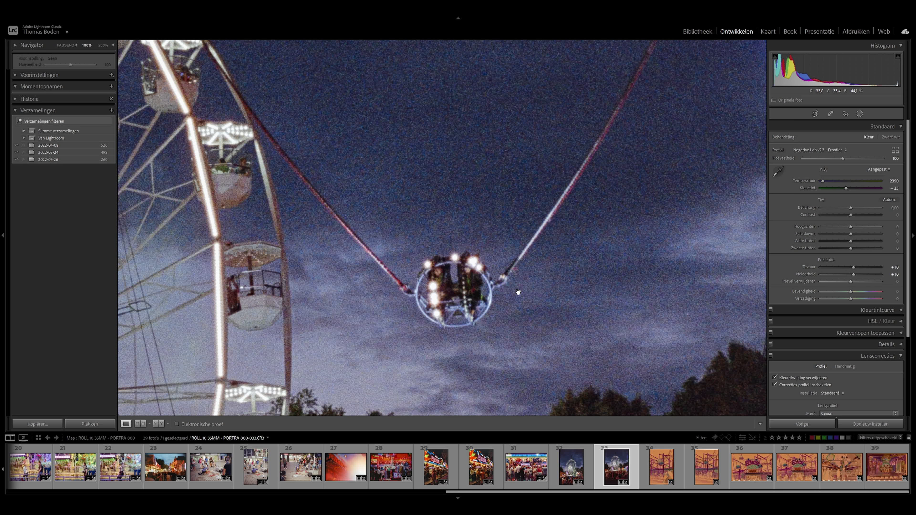
click(558, 149)
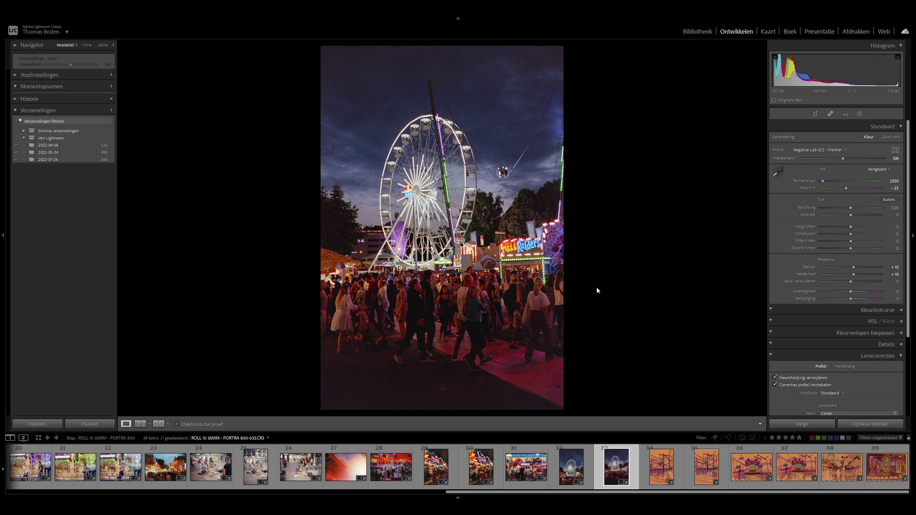
Alternate between frames 32 and 33 to compare their tones and colours.
key(Left)
key(Right)
key(Left)
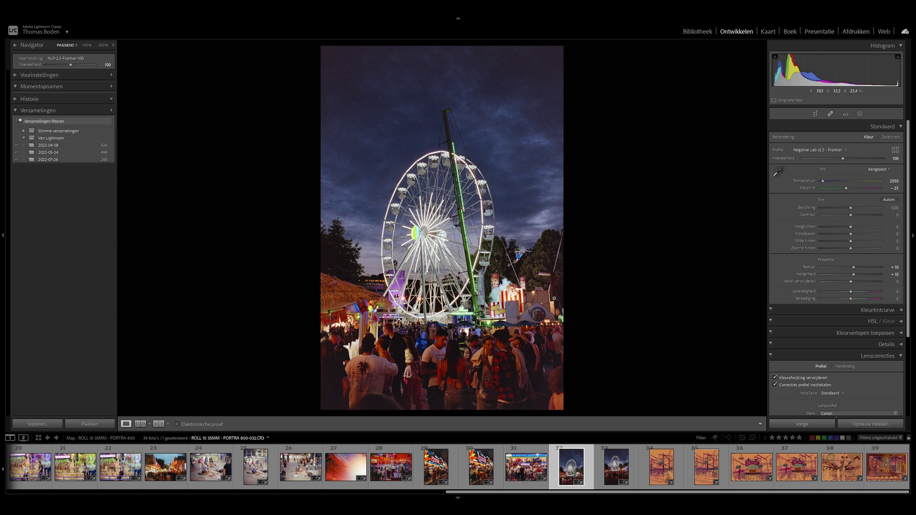
key(Right)
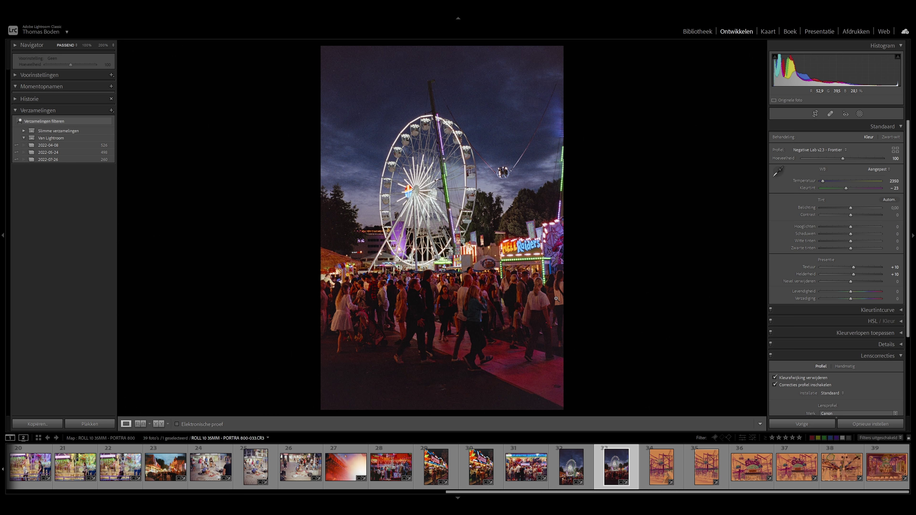
key(Left)
key(Right)
White-balance frame 34, the roller coaster shot, and crop it to exclude the film borders.
click(655, 460)
key(r)
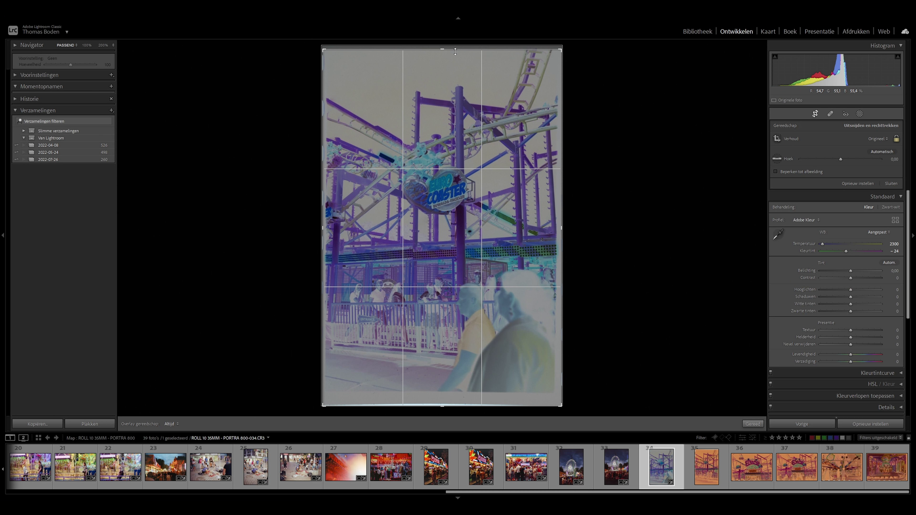
drag(441, 406, 441, 390)
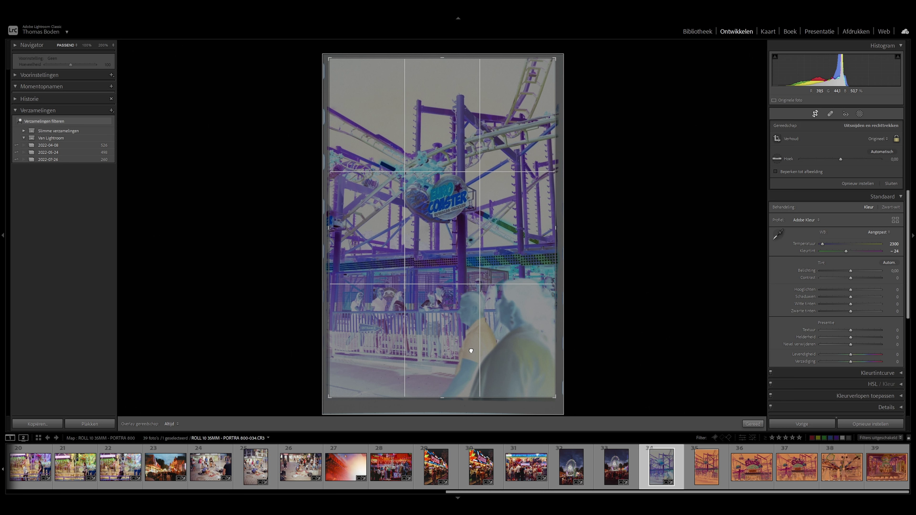
key(d)
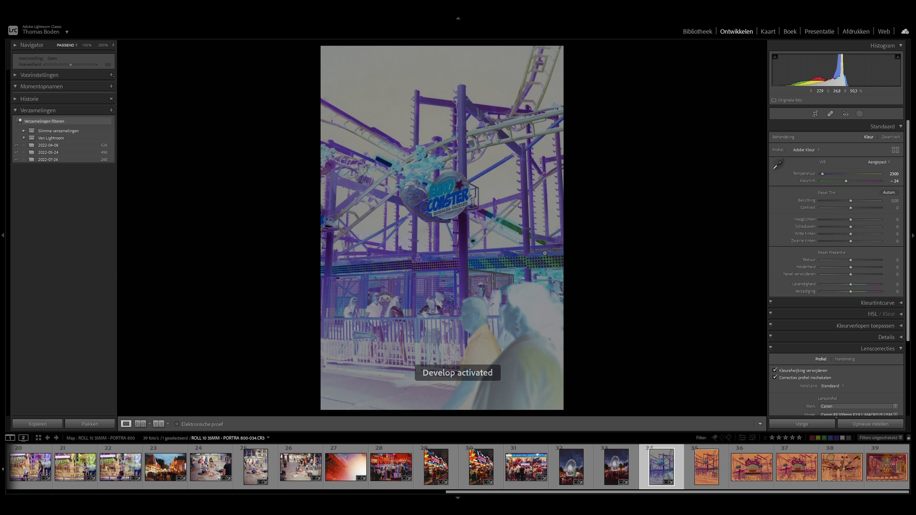
Convert frame 34 with Negative Lab Pro, set Temp to 1, Tint to 10 and Lights to 15, and apply.
key(ctrl+n)
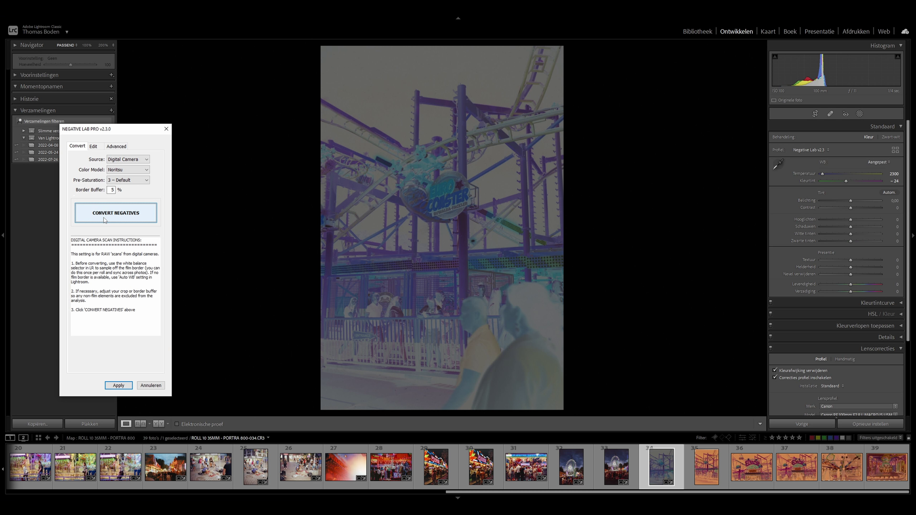
click(104, 218)
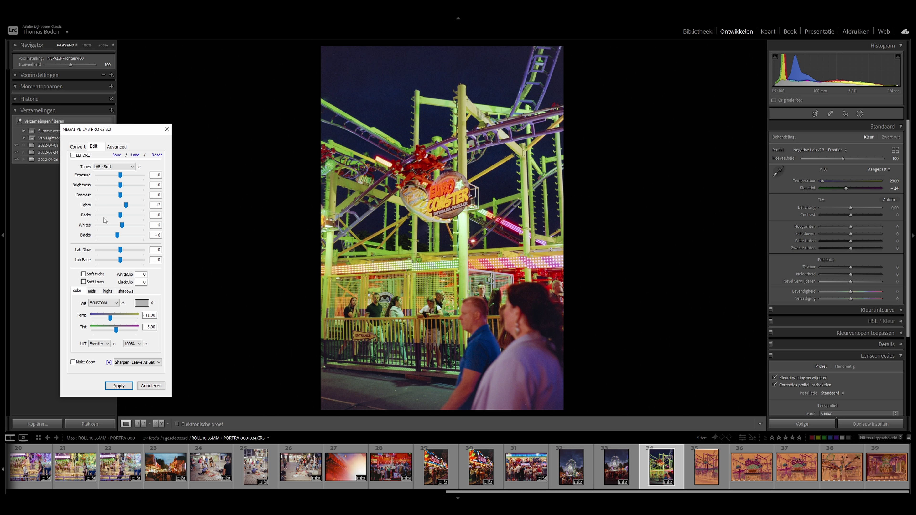
drag(110, 318, 118, 334)
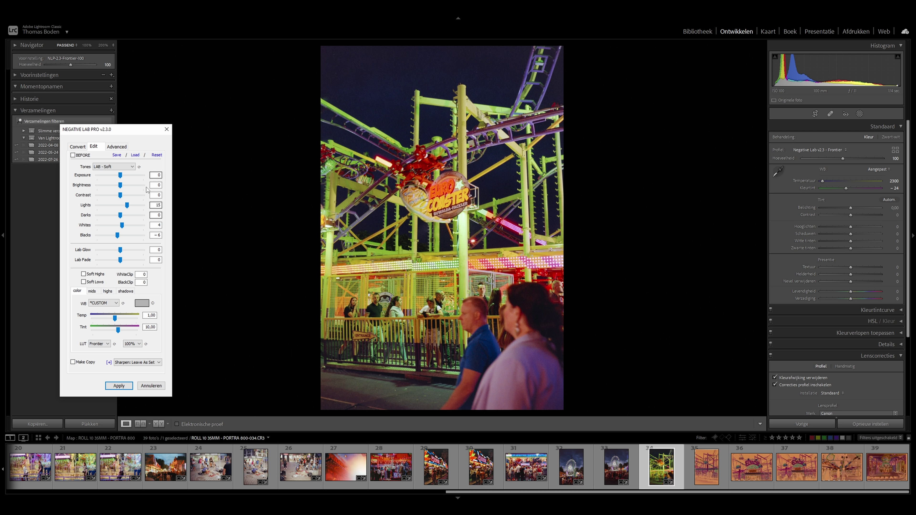
click(127, 385)
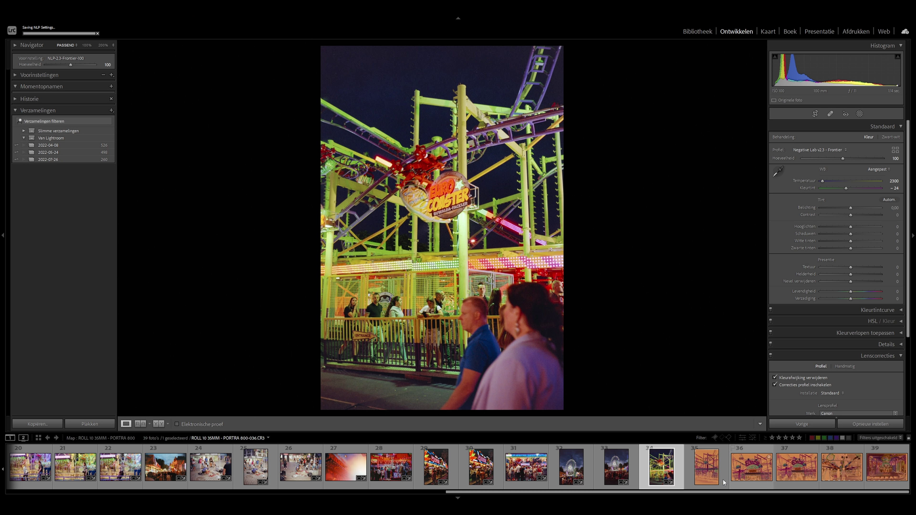
click(514, 334)
click(528, 291)
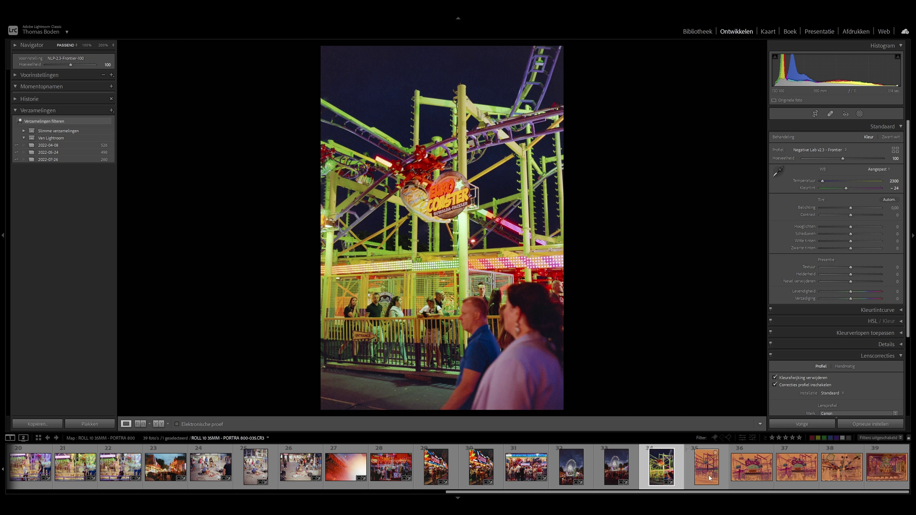
Synchronise frame 34's develop settings onto frame 35, leaving out the crop and spot removal.
ctrl+click(709, 475)
click(810, 426)
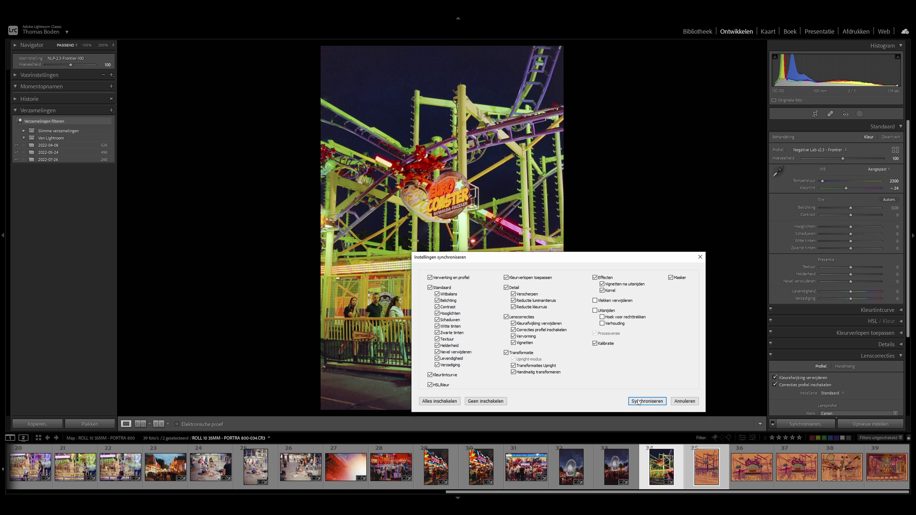
click(647, 401)
click(707, 469)
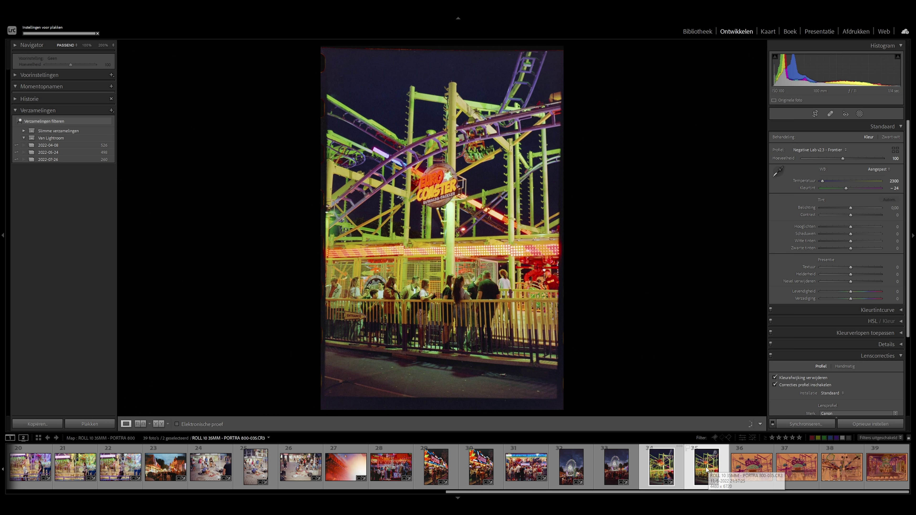
Crop frame 35 to exclude the film borders and check the coaster riders at 100% zoom.
click(701, 471)
click(815, 114)
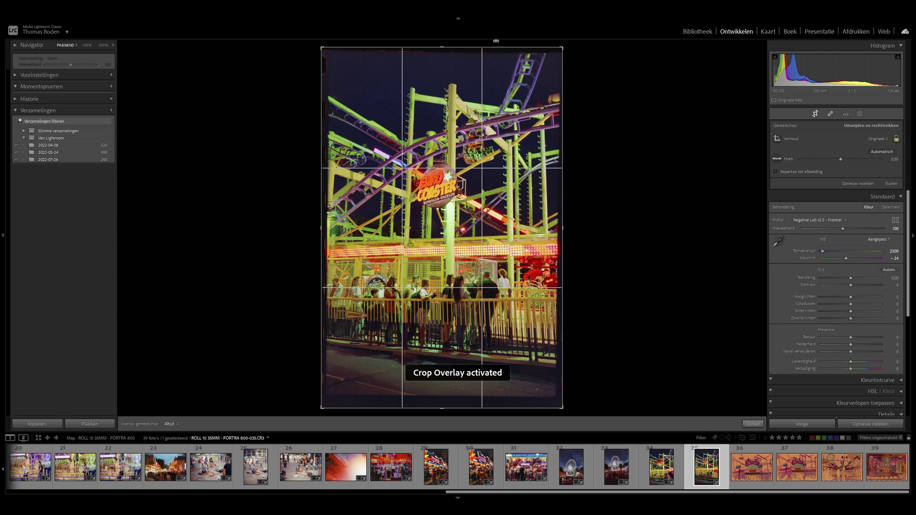
drag(568, 50, 568, 46)
drag(451, 405, 451, 395)
key(d)
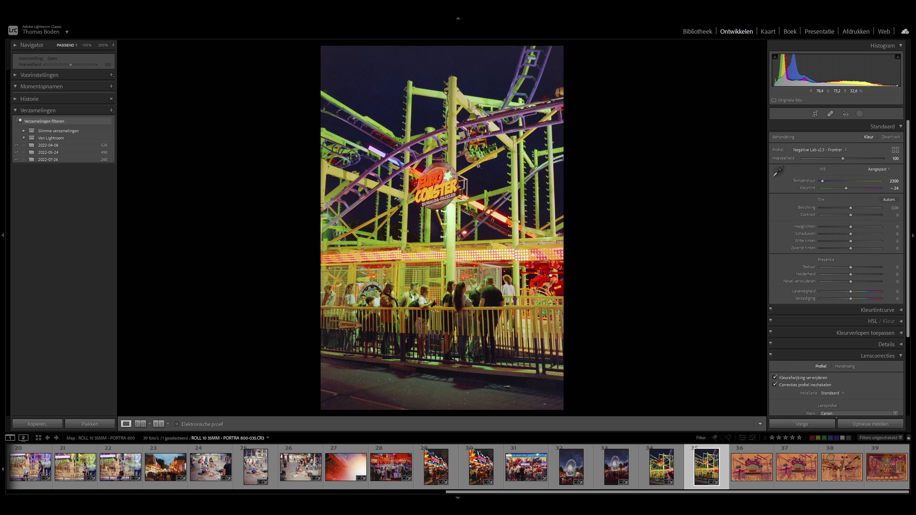
click(488, 138)
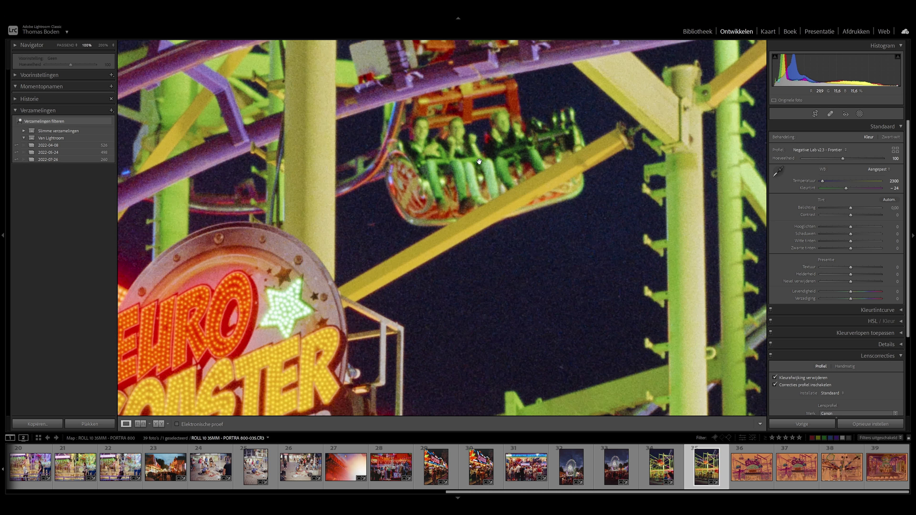
click(494, 163)
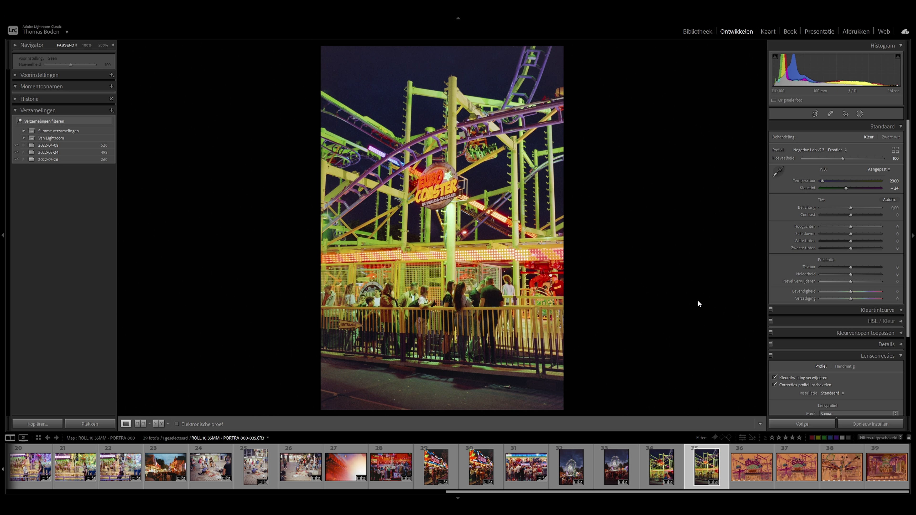
White-balance frame 36, the Euro Coaster sign, from its film border and crop it inside the borders.
click(742, 464)
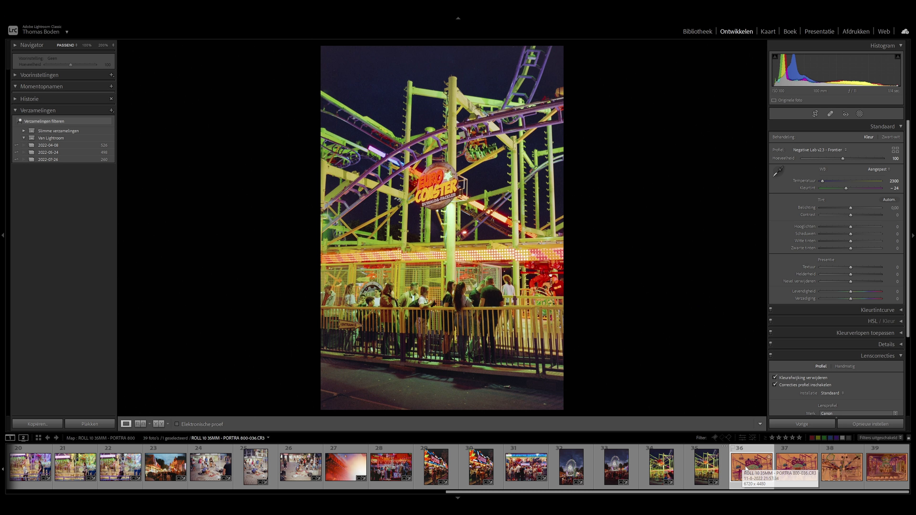
click(778, 164)
click(712, 186)
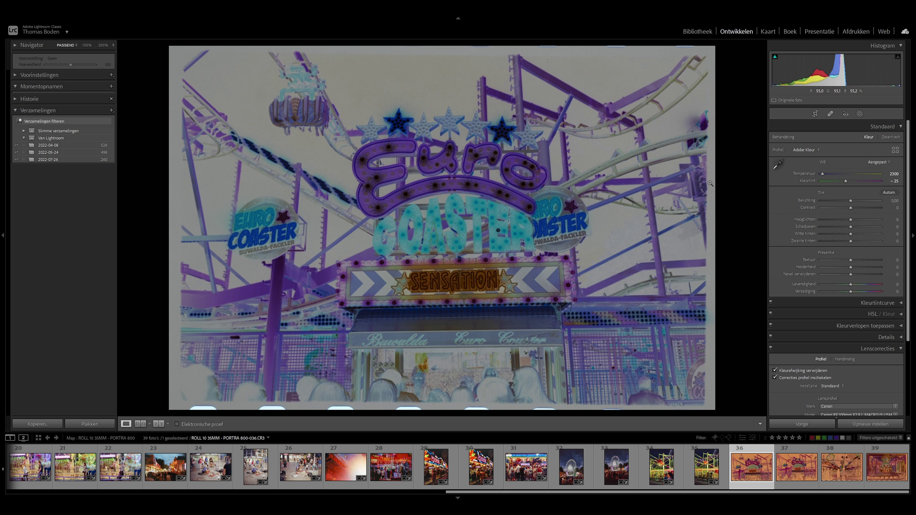
click(814, 113)
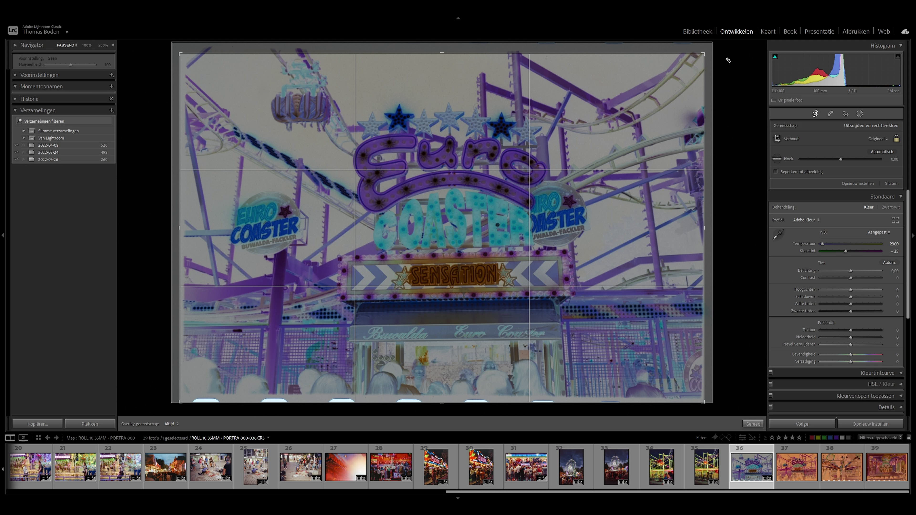
drag(726, 57, 713, 55)
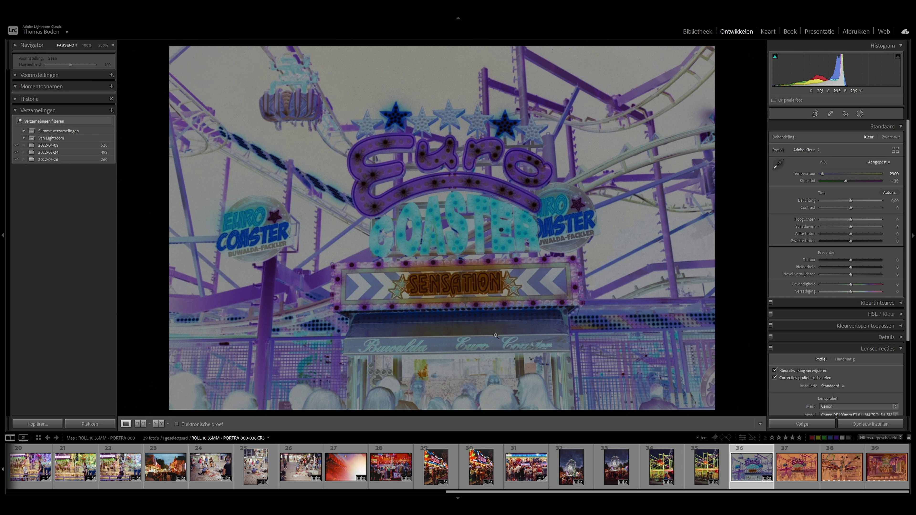
key(d)
Convert frame 36 with Negative Lab Pro using LAB - Soft tones, Lights 20, Temp 0 and Tint 18, and apply.
key(alt+f)
key(u)
key(n)
click(130, 212)
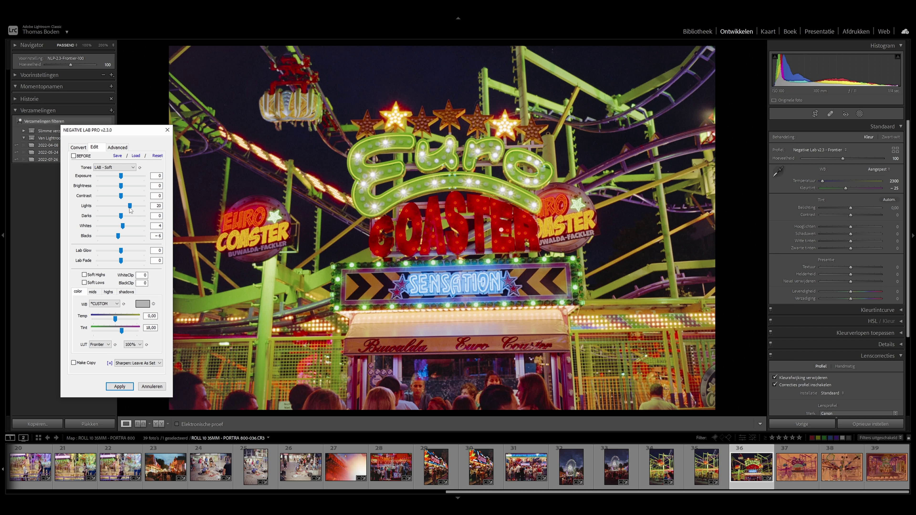
drag(130, 211, 131, 210)
drag(122, 331, 122, 331)
click(120, 386)
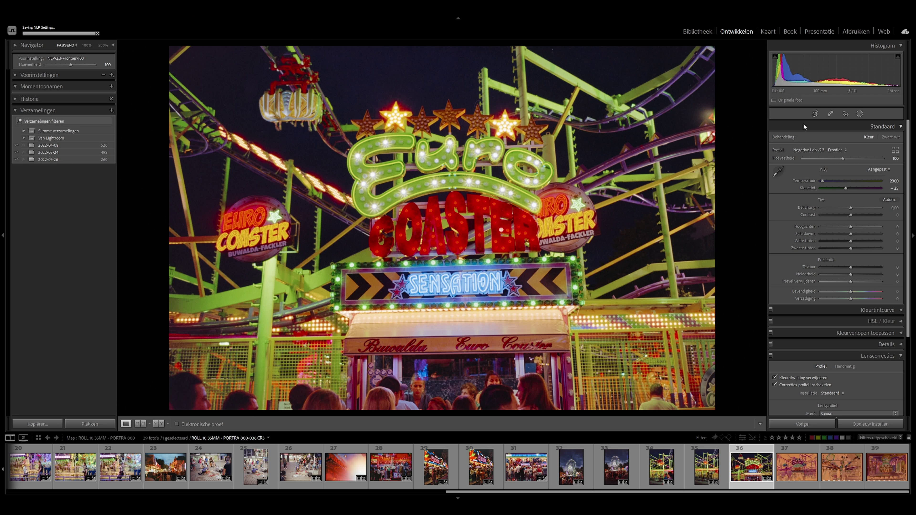
Straighten frame 36 and tighten its crop around the Euro Coaster sign, cutting off most of the crowd below.
click(816, 114)
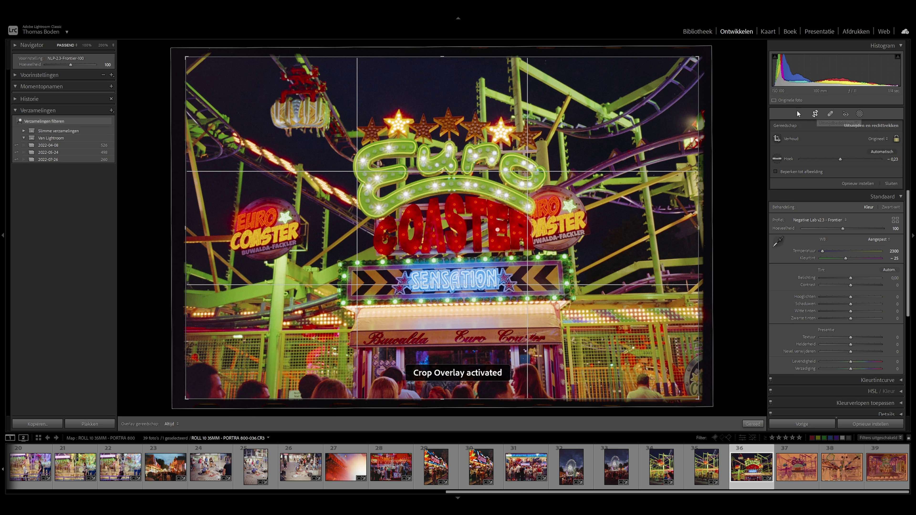
drag(706, 51, 707, 54)
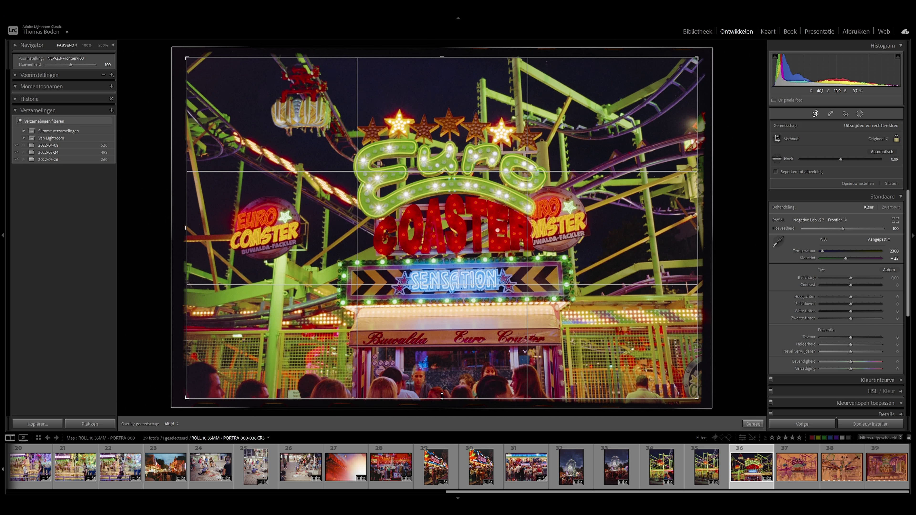
drag(698, 399, 668, 377)
key(Return)
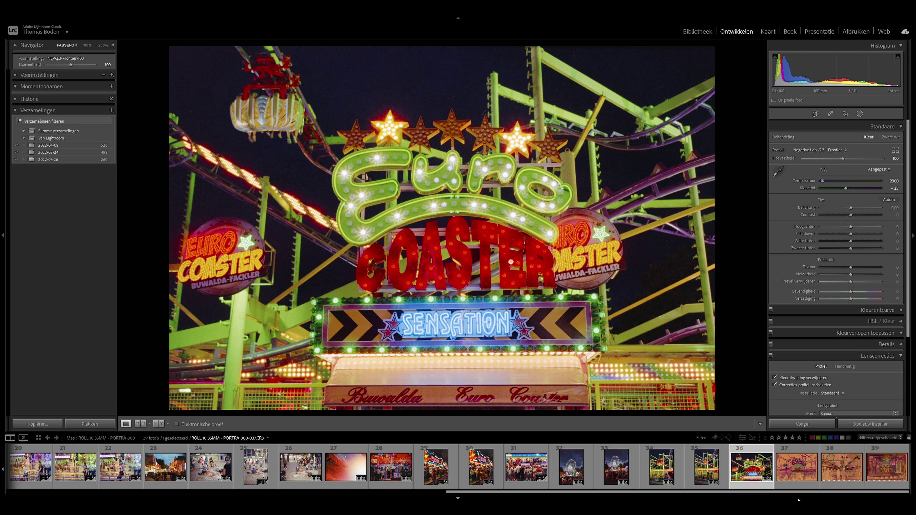
White-balance frame 37, the wider Euro Coaster shot, from its film border, straighten it and crop out the borders.
click(799, 462)
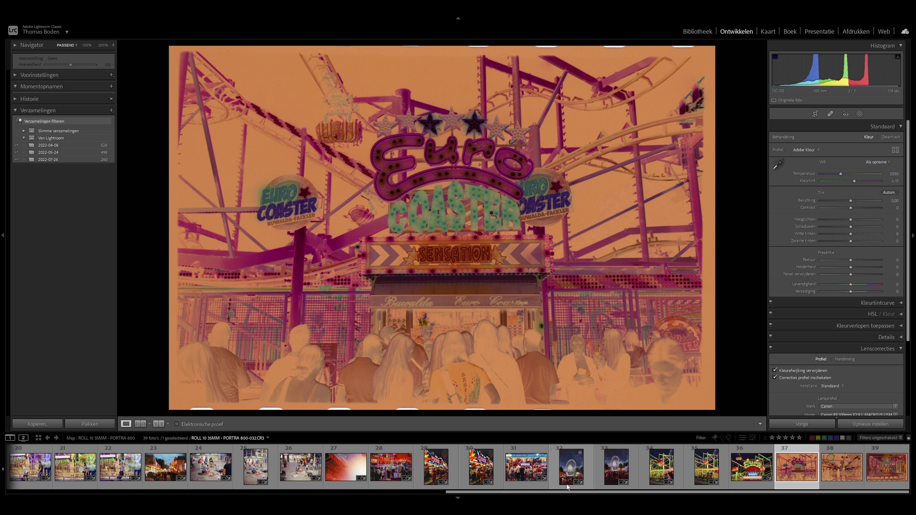
click(780, 165)
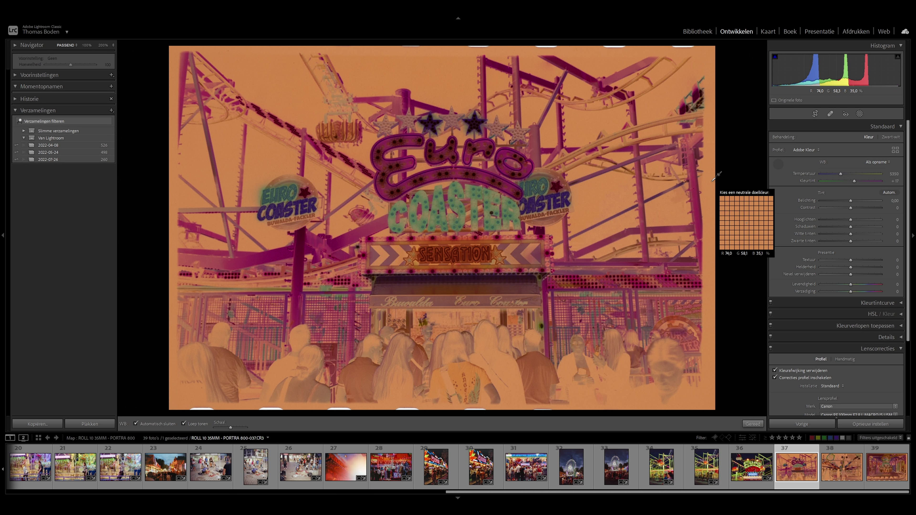
click(711, 182)
click(814, 113)
mouse_move(717, 48)
mouse_down()
mouse_move(702, 53)
mouse_move(707, 76)
mouse_move(703, 55)
mouse_up()
drag(674, 93, 669, 92)
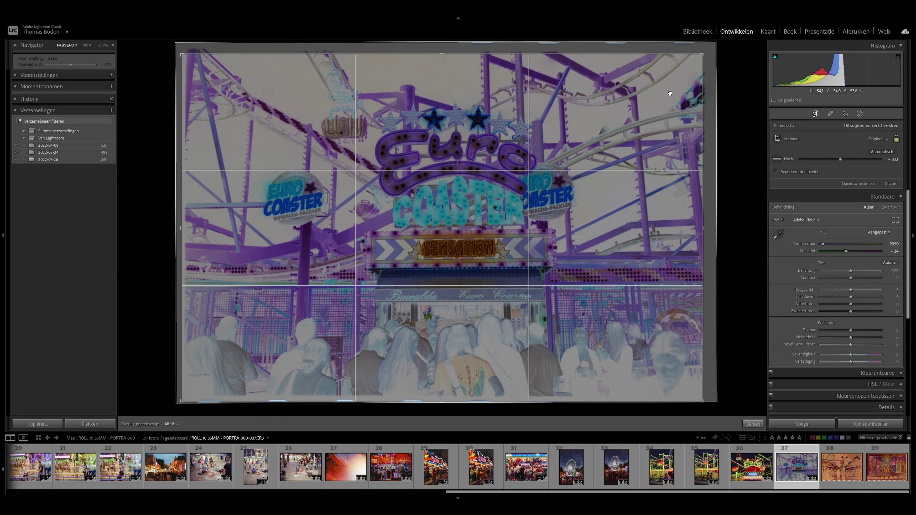
drag(448, 402, 448, 398)
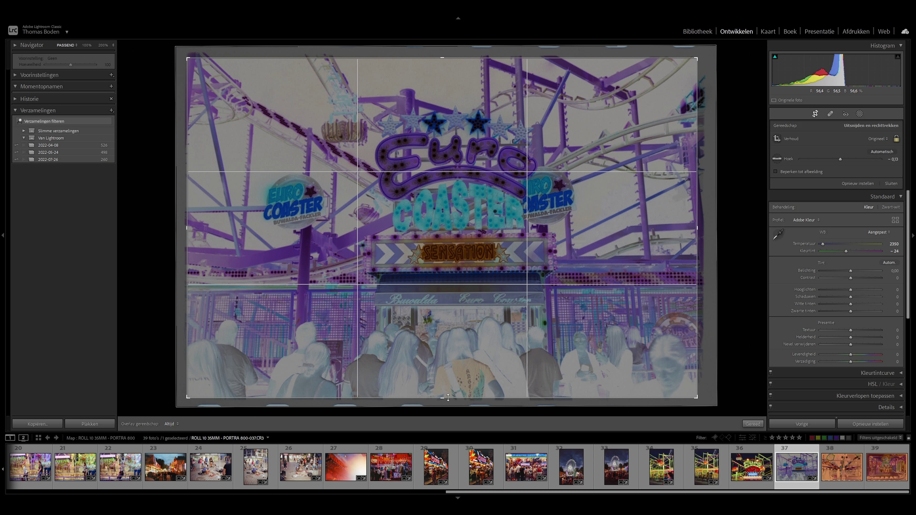
drag(595, 136, 581, 138)
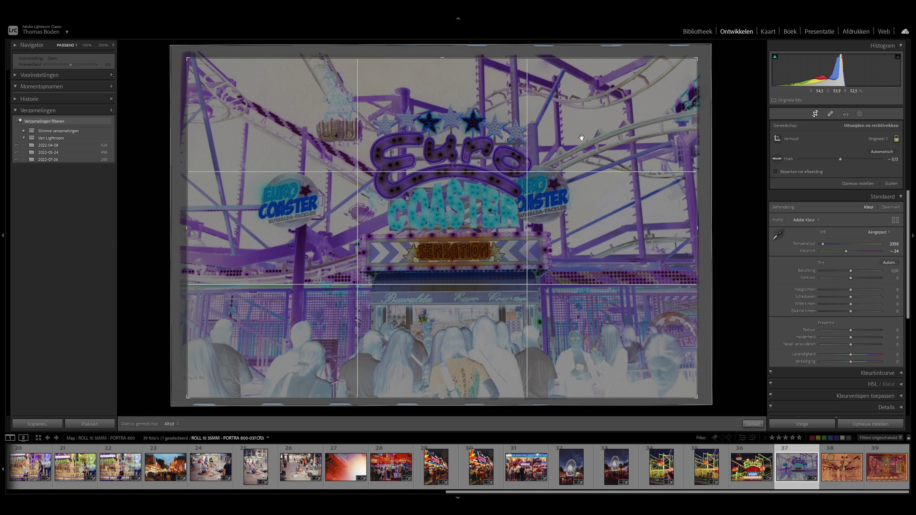
drag(188, 57, 180, 55)
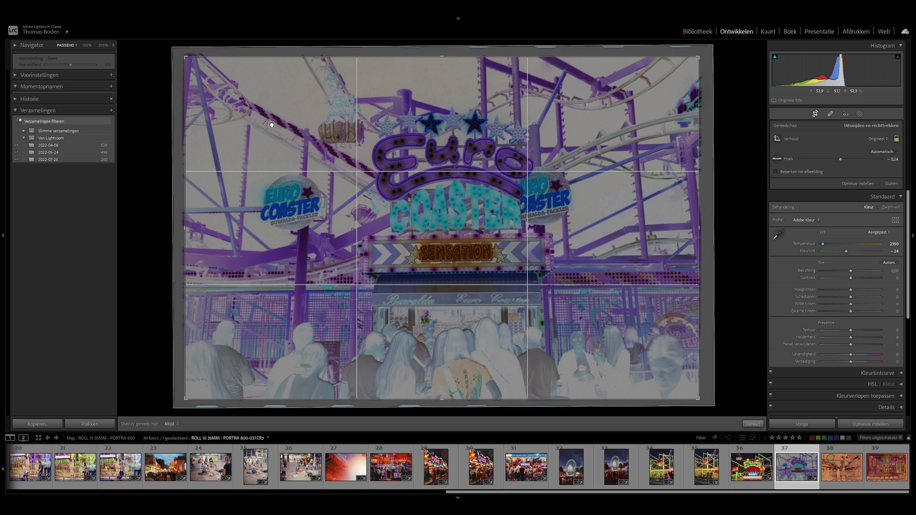
key(d)
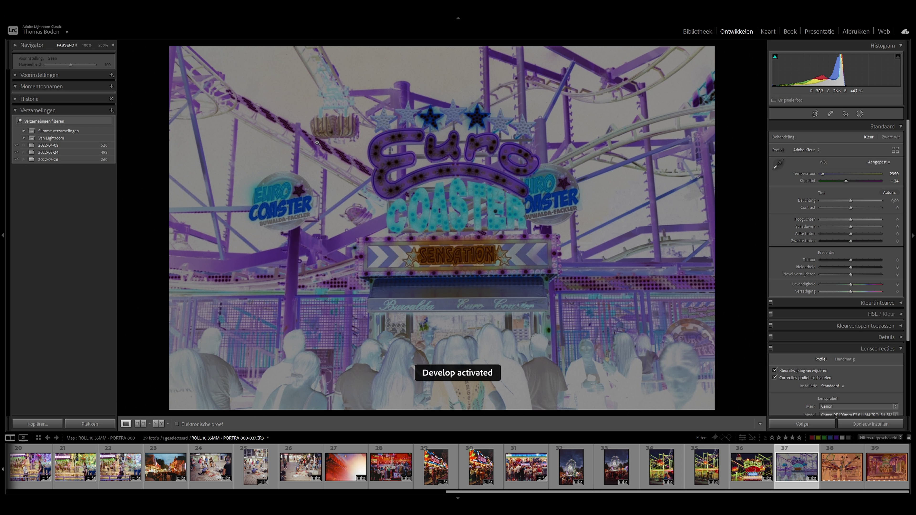
Convert frame 37 with Negative Lab Pro and synchronise frame 36's develop settings onto it without the crop.
key(ctrl+n)
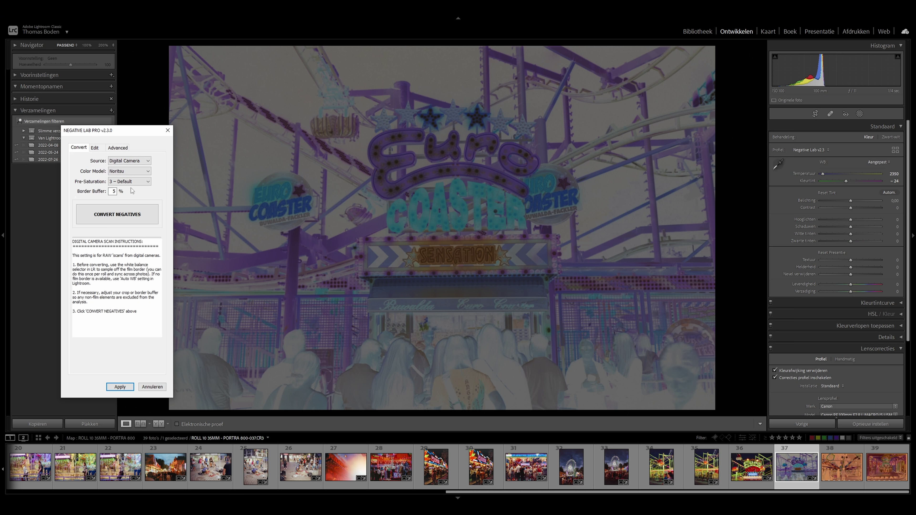
click(132, 208)
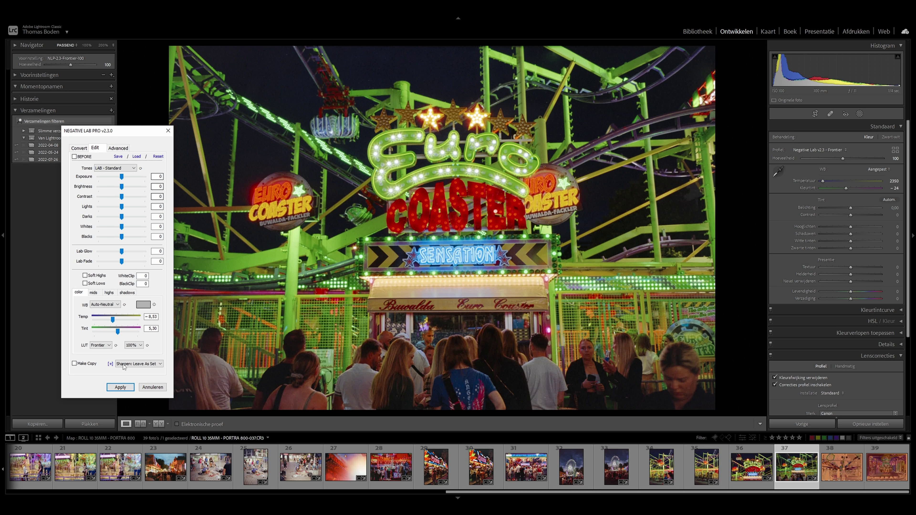
click(155, 387)
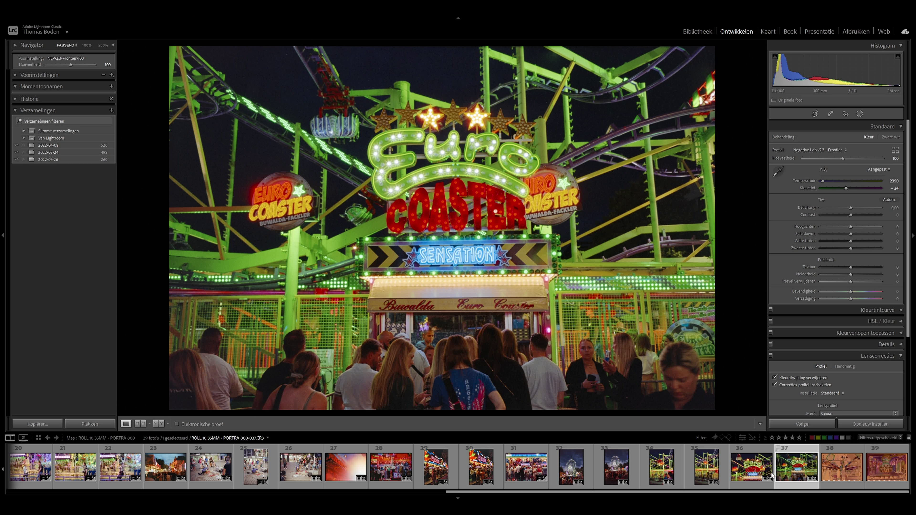
ctrl+click(751, 466)
click(805, 424)
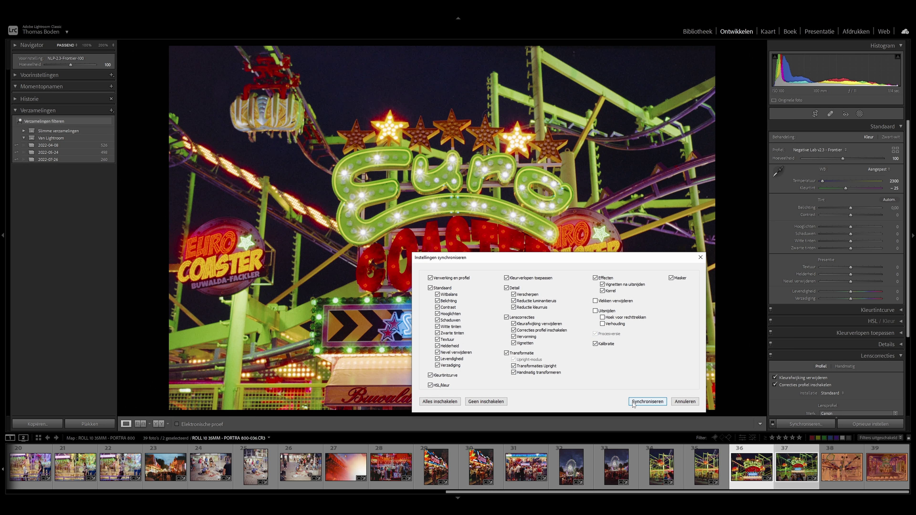
click(648, 401)
click(790, 470)
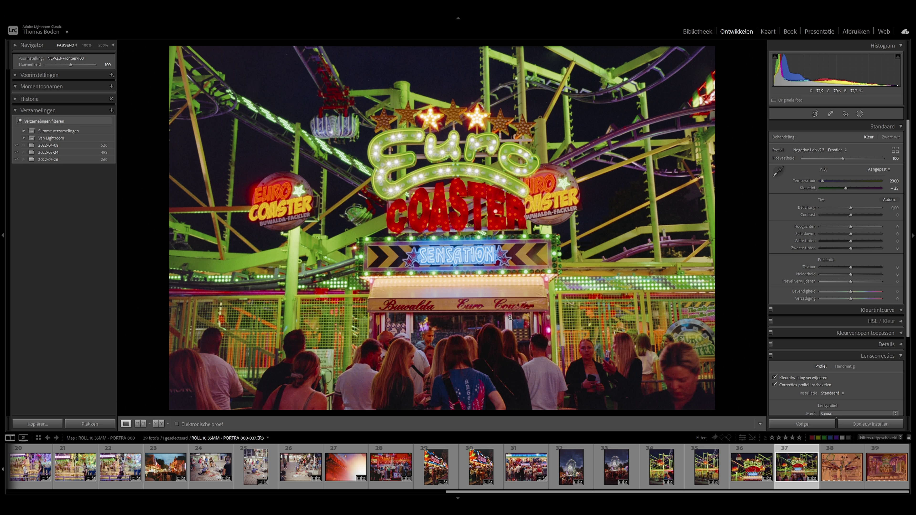
Inspect the illuminated stars and Euro lettering of frame 37 at 100% zoom.
click(433, 126)
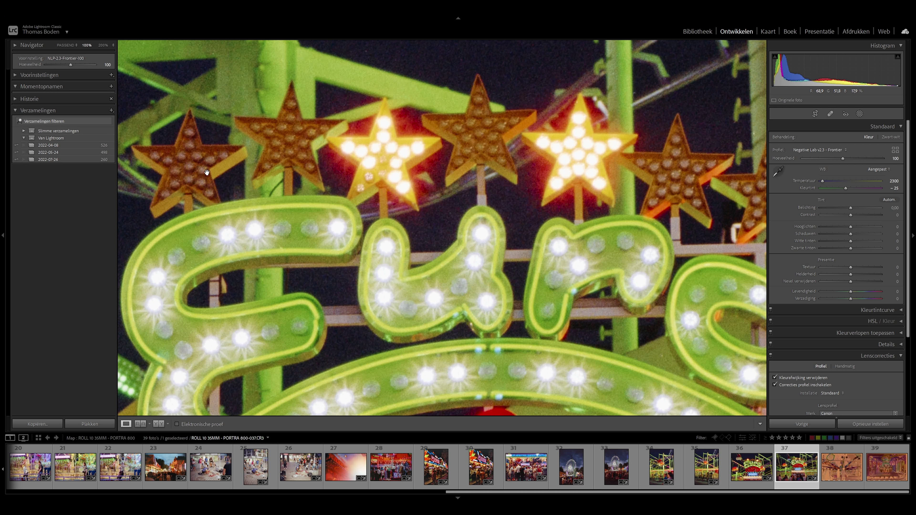
click(516, 231)
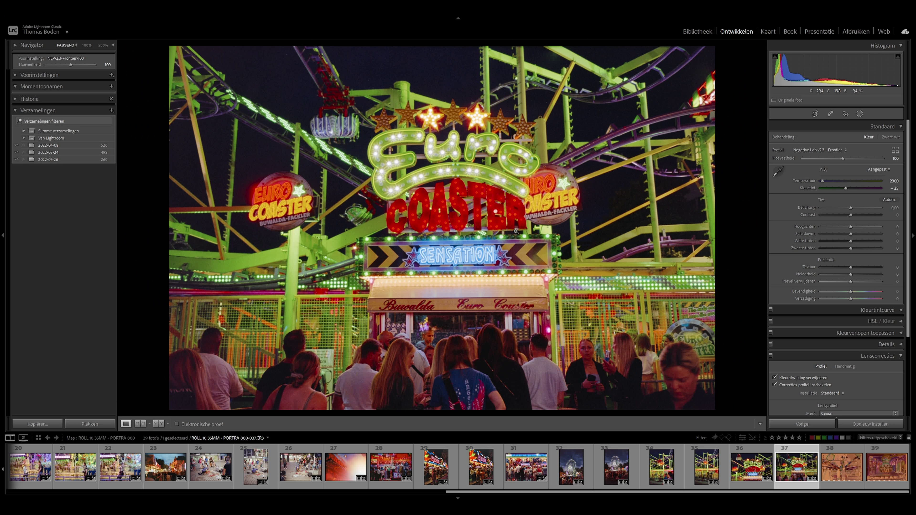
click(437, 140)
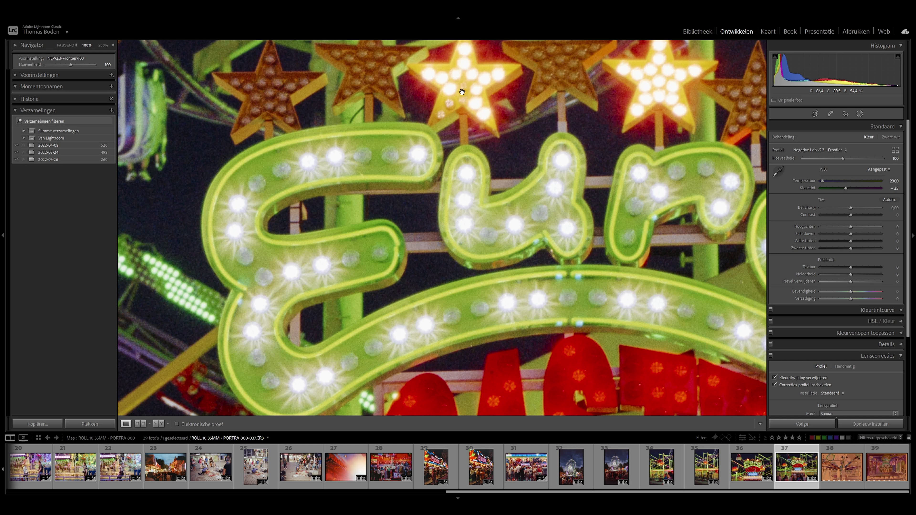
click(535, 239)
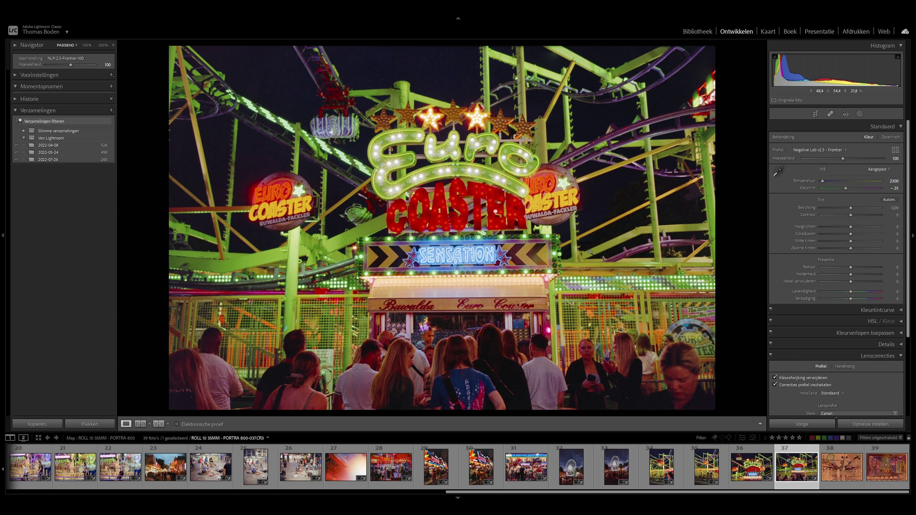
White-balance frame 38, the couple in front of the carousel ride, and straighten and crop it inside the film borders.
click(841, 467)
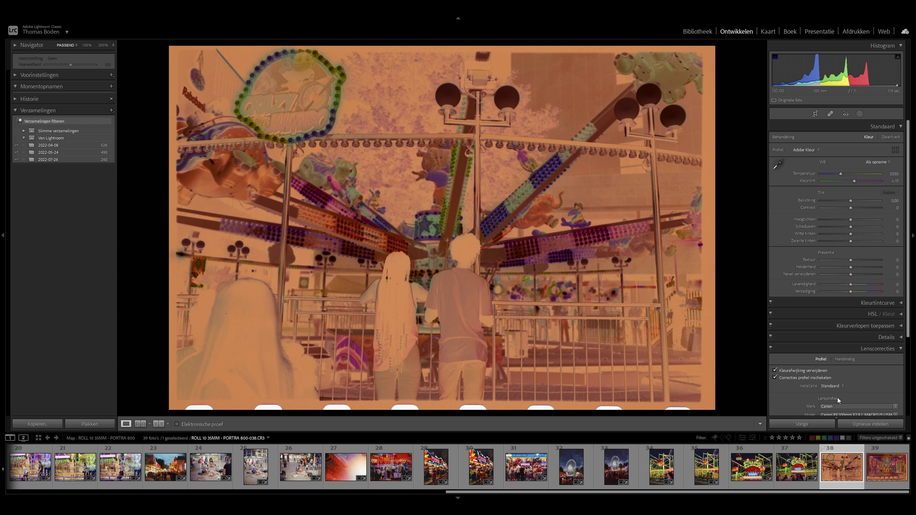
click(777, 164)
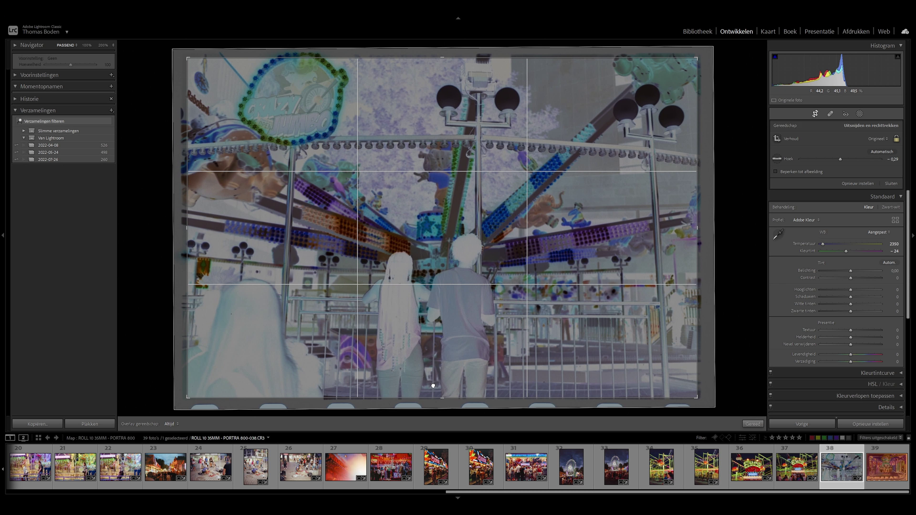
drag(187, 251, 183, 251)
key(d)
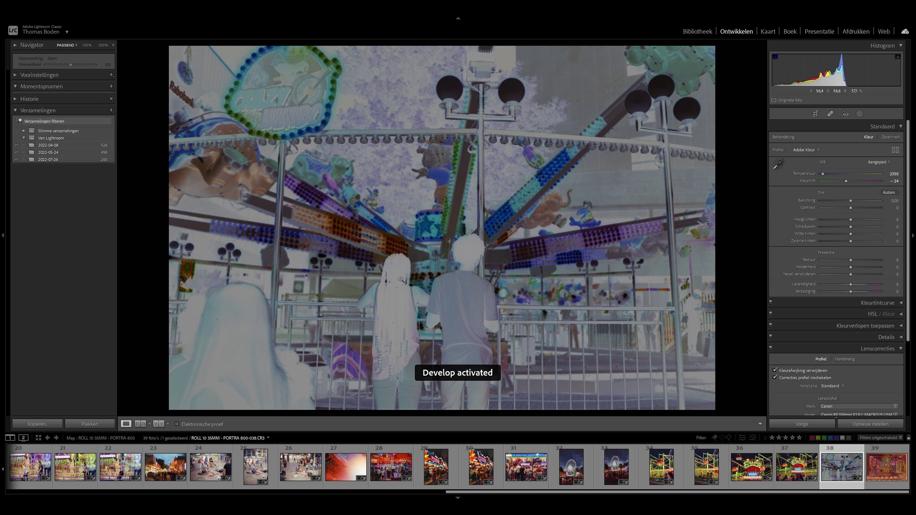
Convert frame 38 with Negative Lab Pro, set Lights to 17 and apply the conversion.
key(alt)
key(ctrl+alt+n)
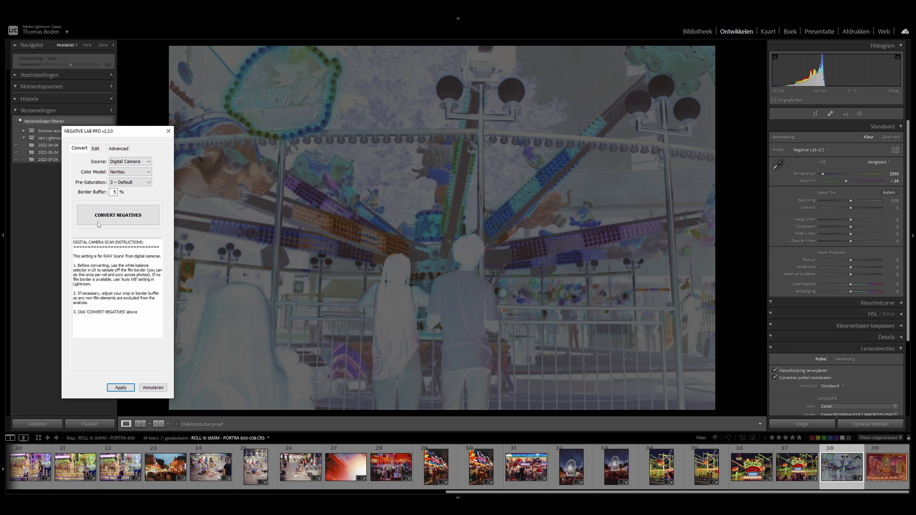
click(103, 215)
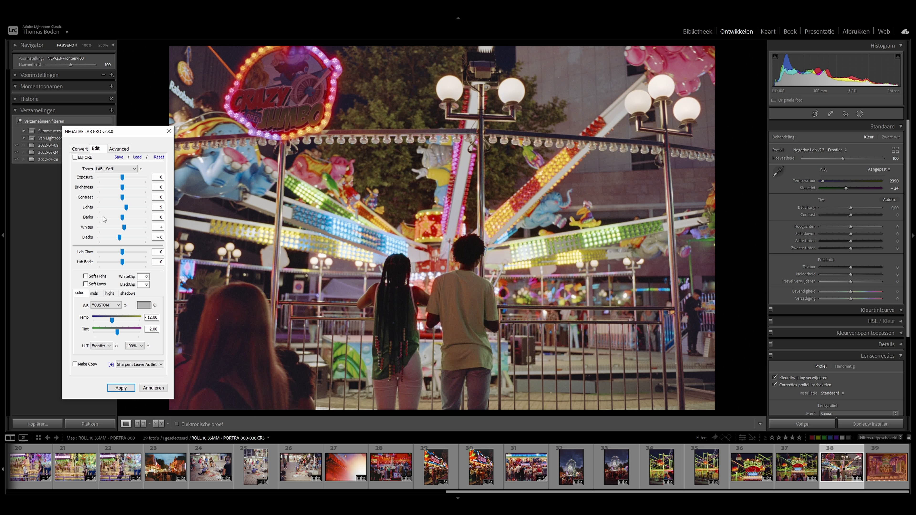
drag(128, 210, 131, 210)
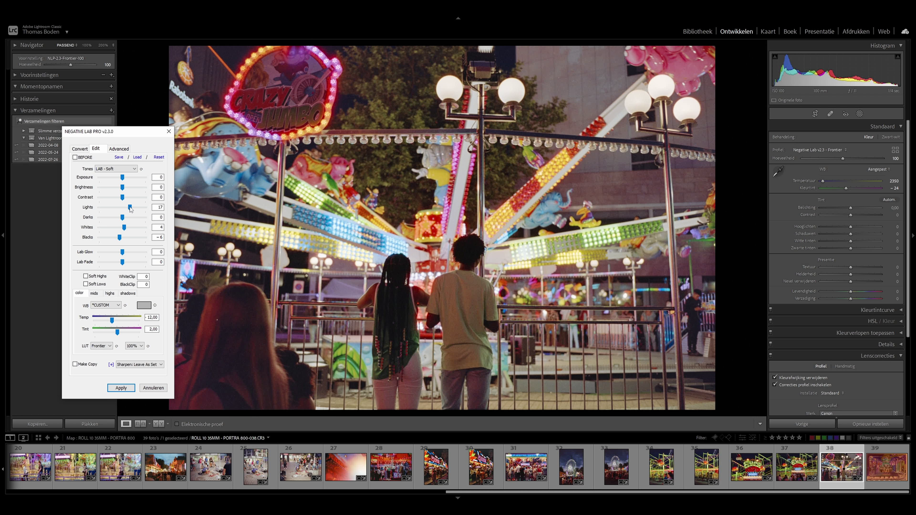
click(121, 388)
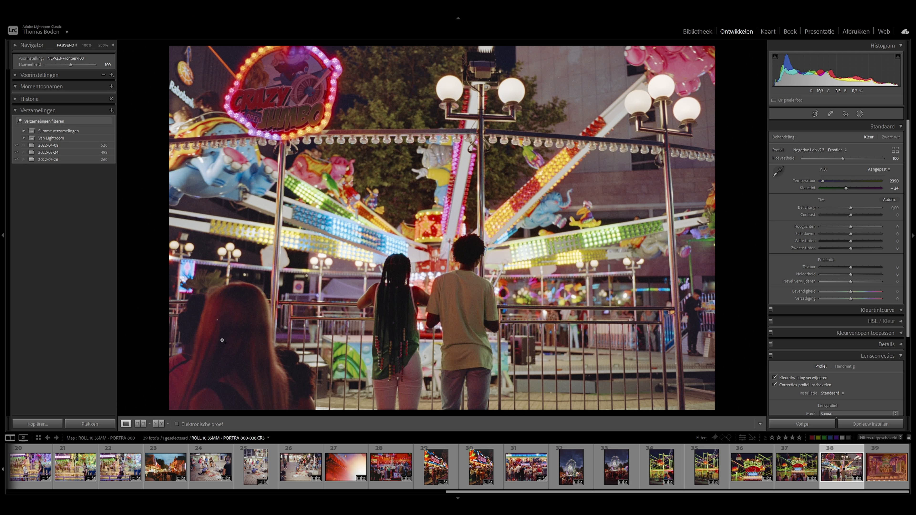
click(228, 344)
click(241, 351)
White-balance frame 39, the four riders on the coaster seat, from its film border, and straighten and crop it inside the borders.
click(883, 471)
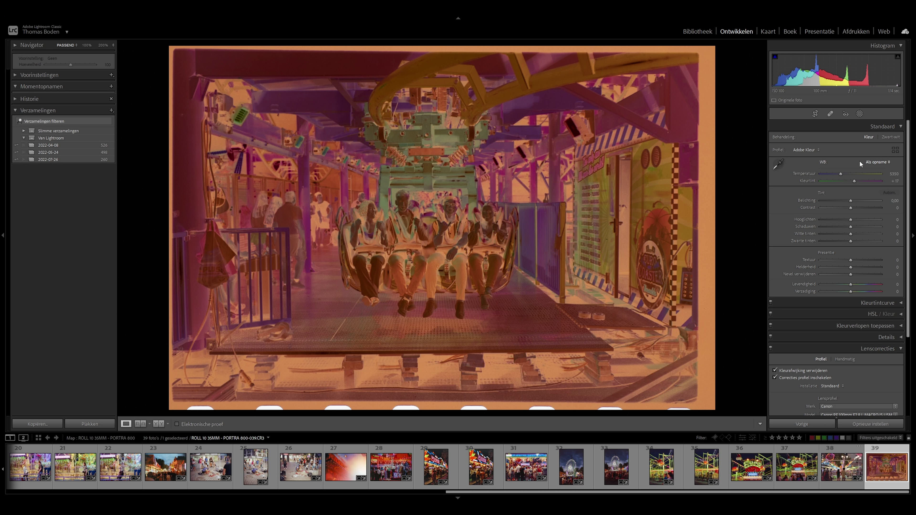
click(814, 114)
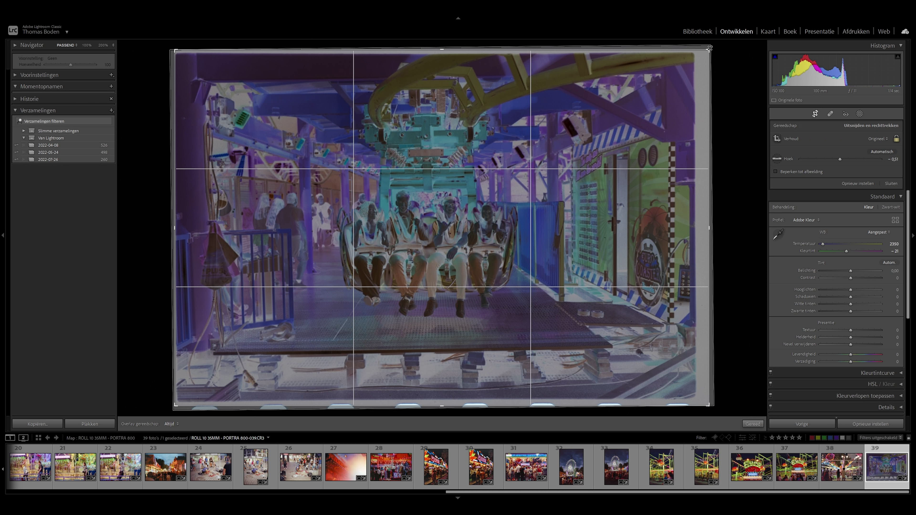
drag(709, 48, 704, 53)
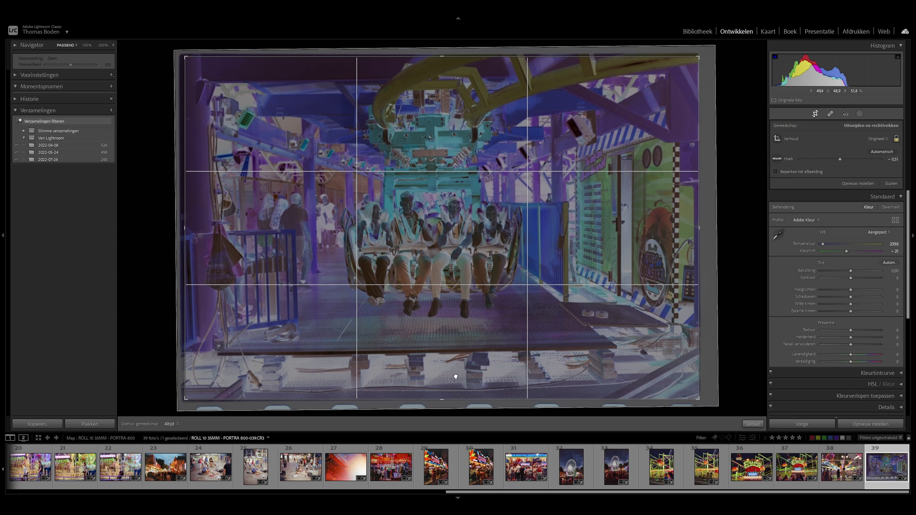
key(d)
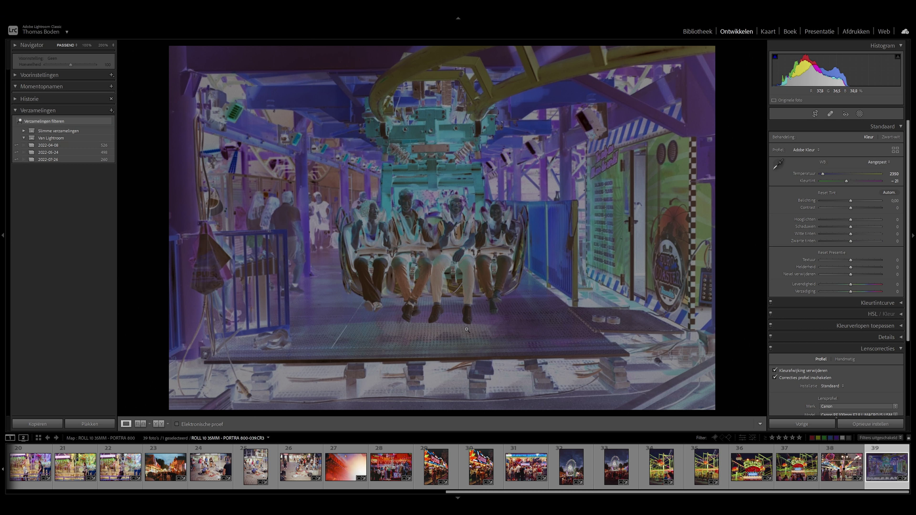
Convert frame 39 with Negative Lab Pro, set Lights to 0 and Darks to -12, and apply the conversion.
key(ctrl+n)
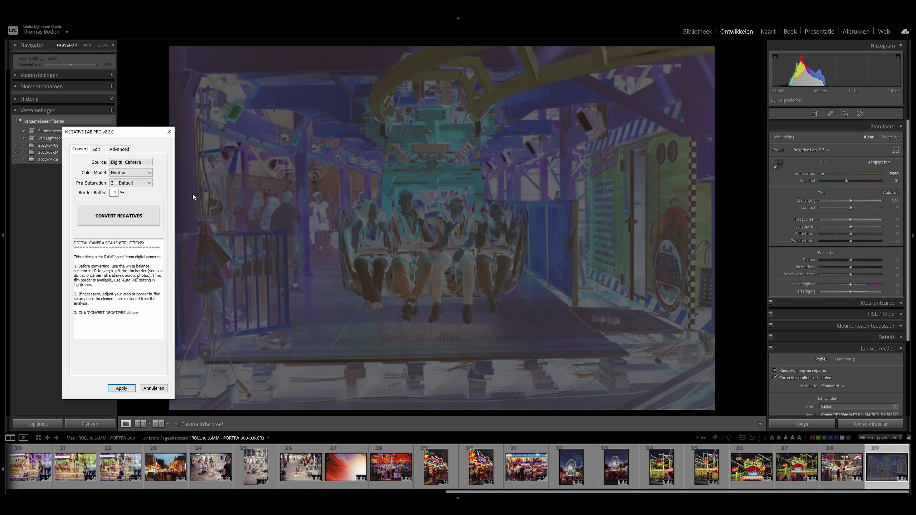
click(143, 219)
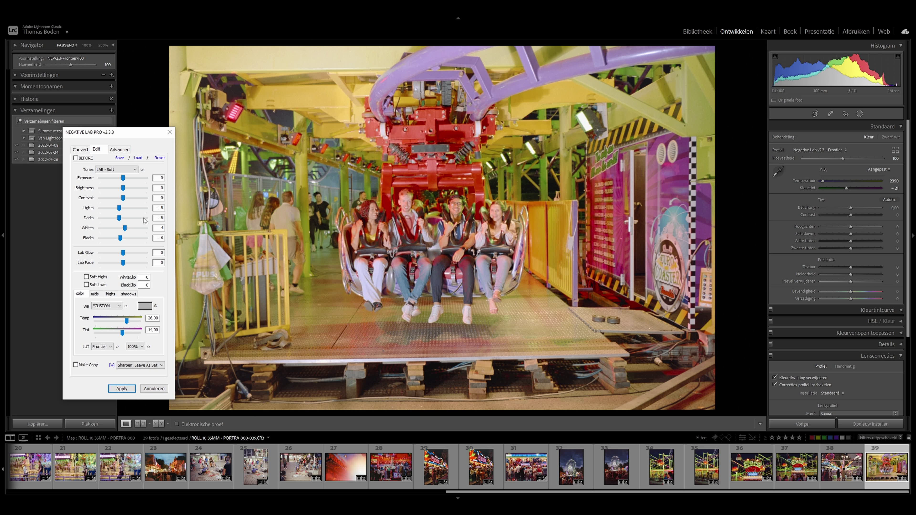
drag(120, 209, 117, 219)
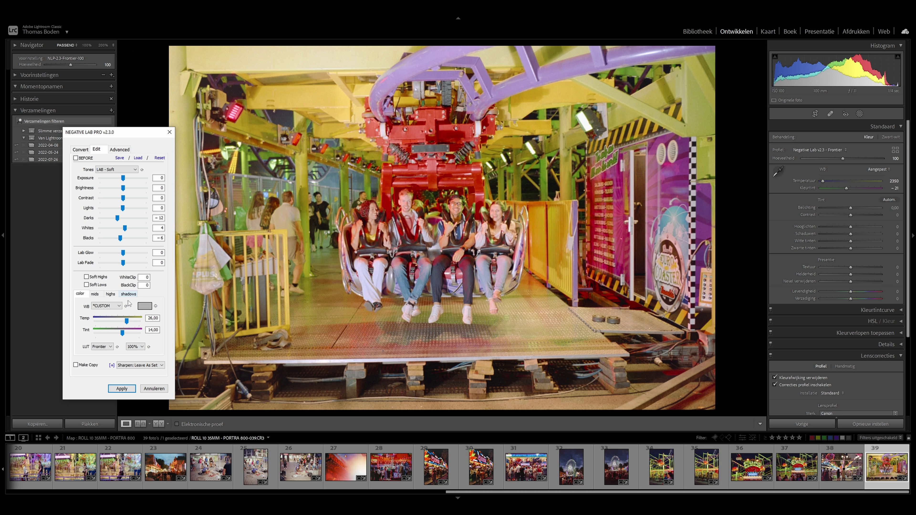
click(121, 388)
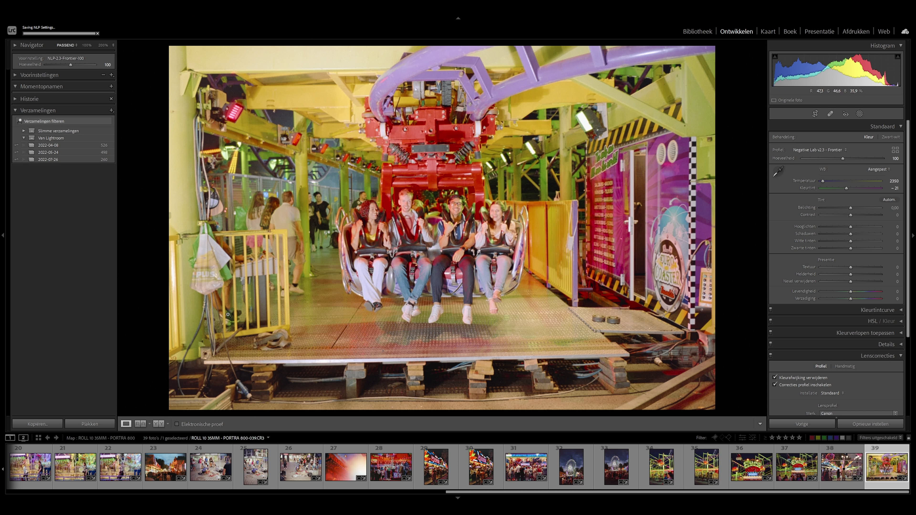
Inspect the riders, the red ride mechanism and the surrounding details of frame 39 up close.
click(460, 213)
drag(253, 250, 241, 182)
click(446, 205)
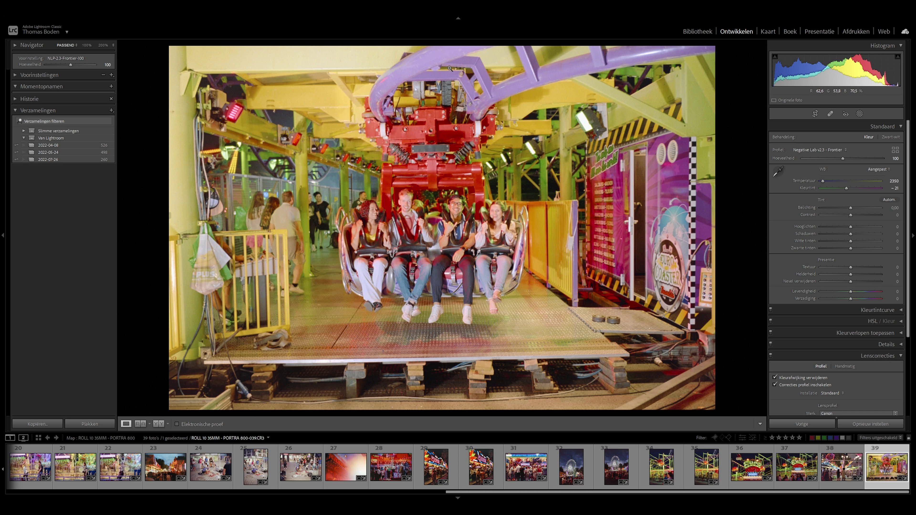
click(453, 89)
drag(489, 122, 439, 184)
drag(531, 205, 464, 253)
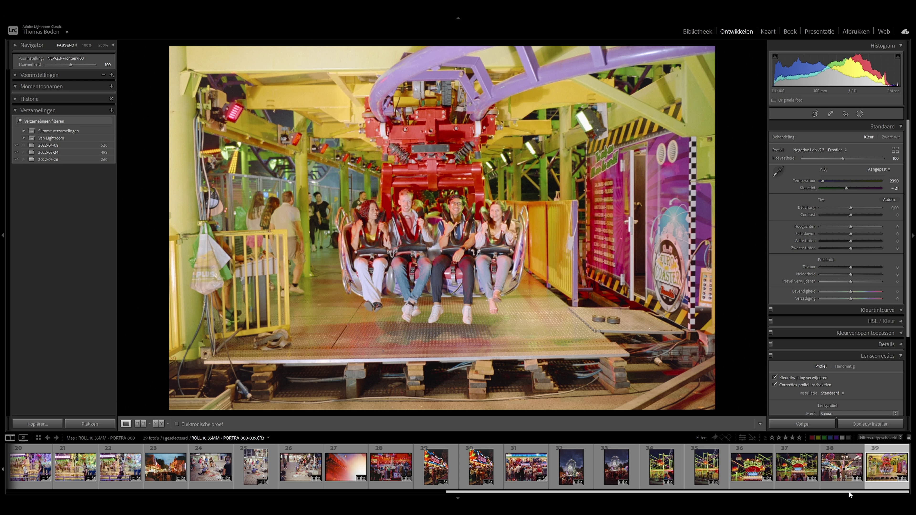
Review the finished Euro Coaster conversions in frames 36 and 37 and return to frame 39.
mouse_move(849, 492)
mouse_down()
mouse_move(409, 492)
mouse_move(849, 492)
mouse_up()
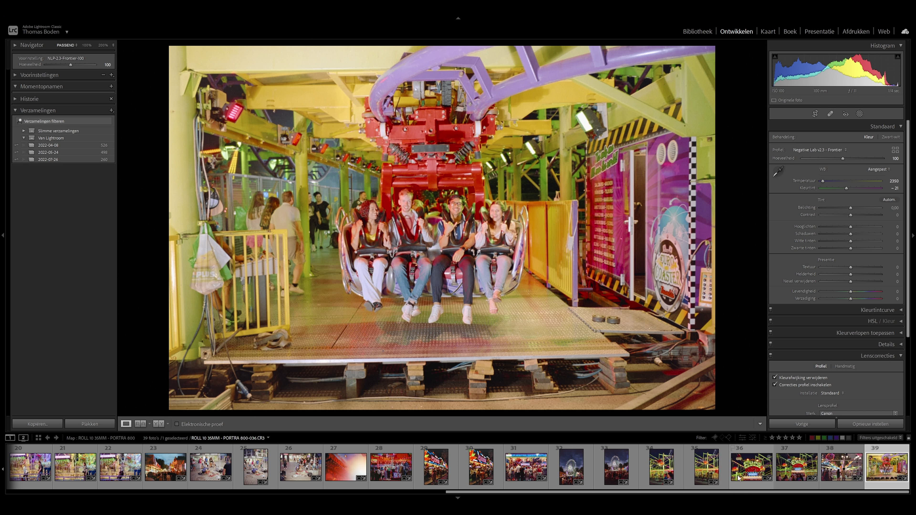
click(796, 470)
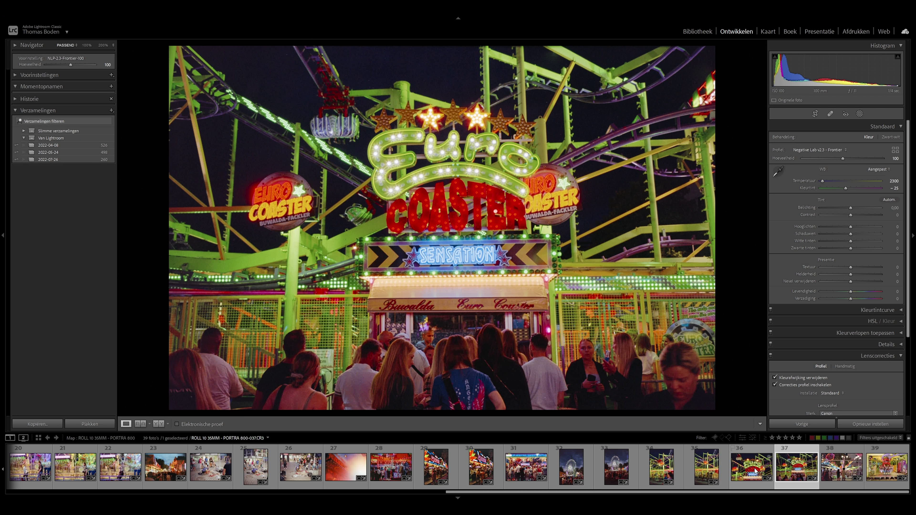
key(Left)
click(797, 469)
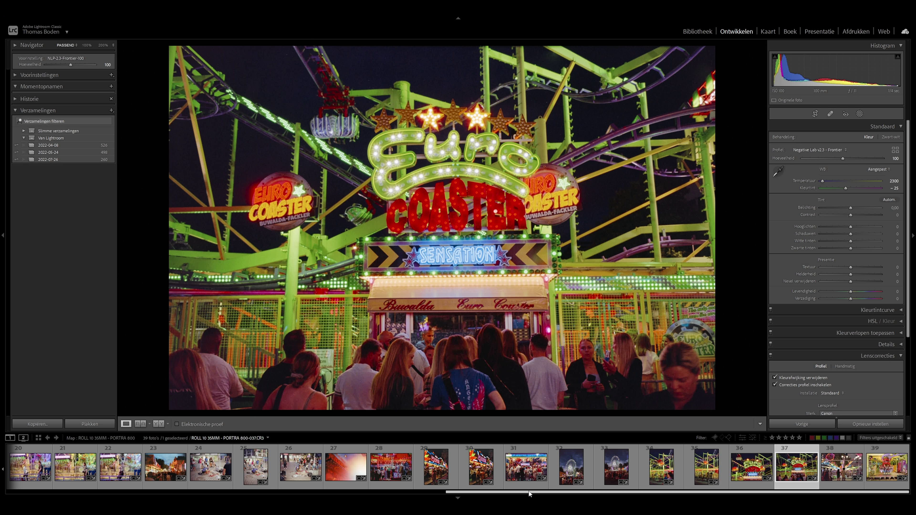
click(893, 468)
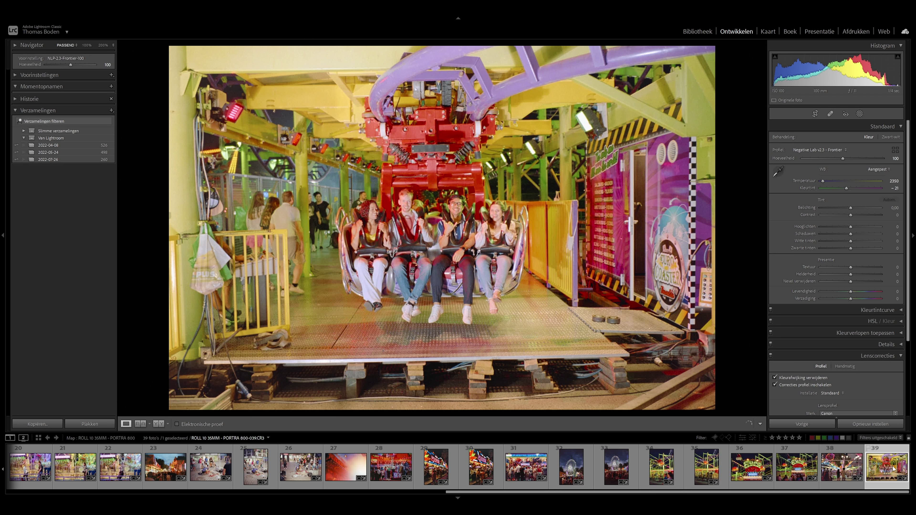